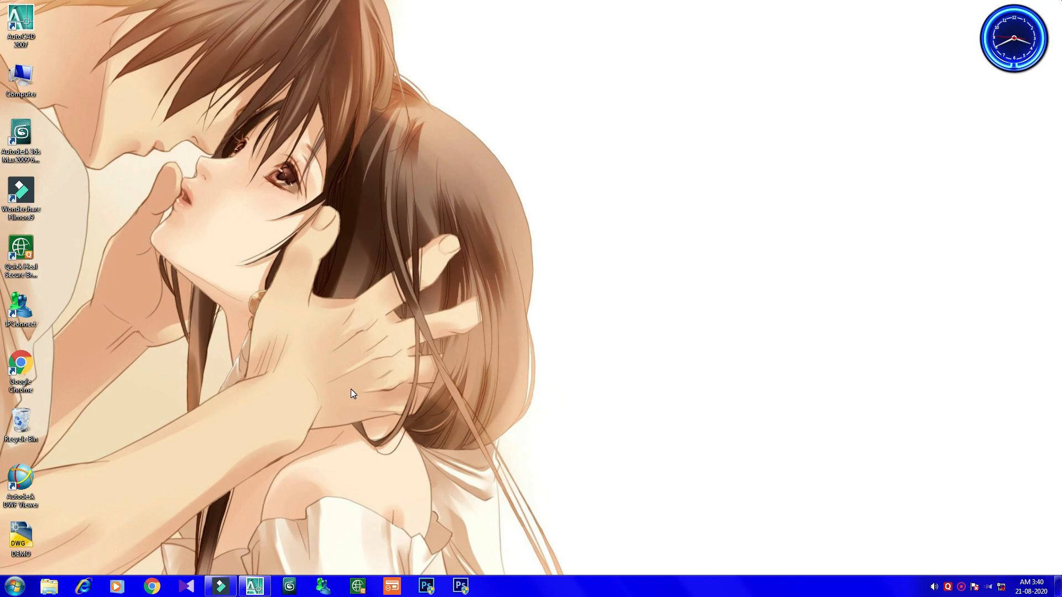
# Switch to AutoCAD and draw a horizontal line about 5978 units long across the upper part of the empty drawing.
pyautogui.click(254, 586)
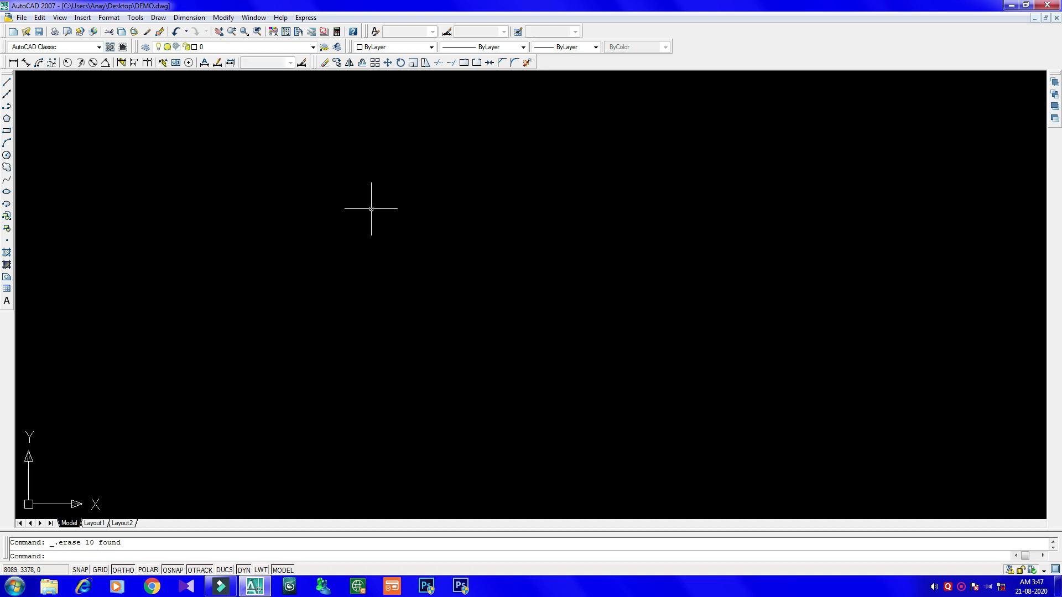
pyautogui.press('Escape')
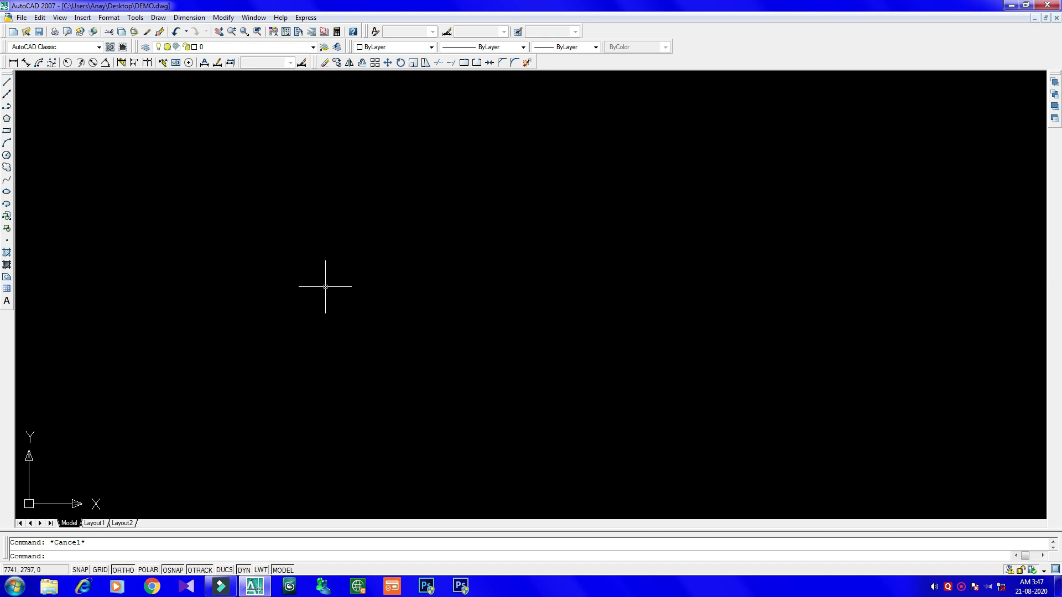
pyautogui.write('l')
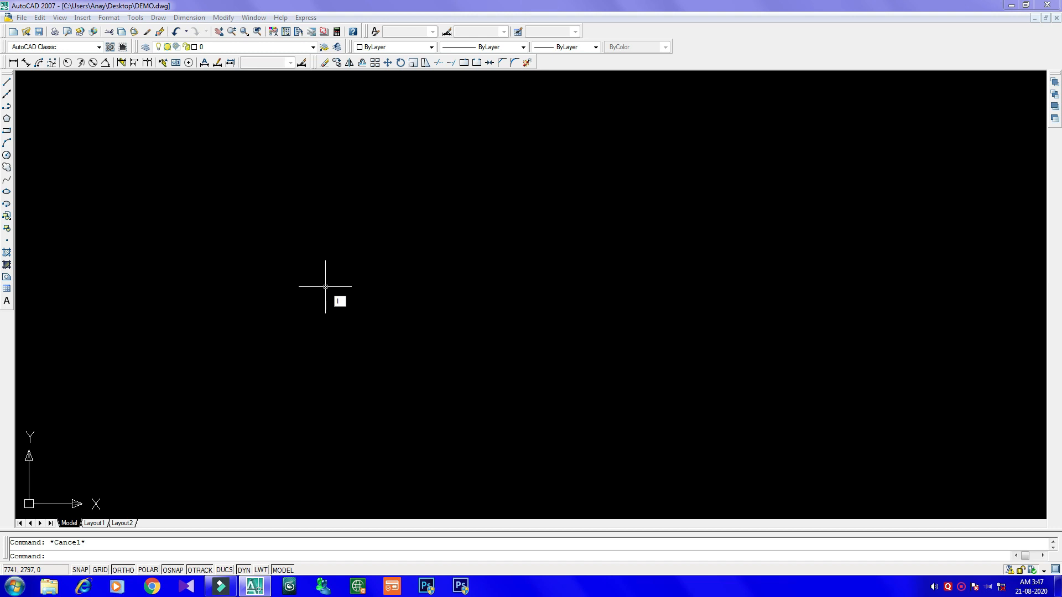
pyautogui.press('Return')
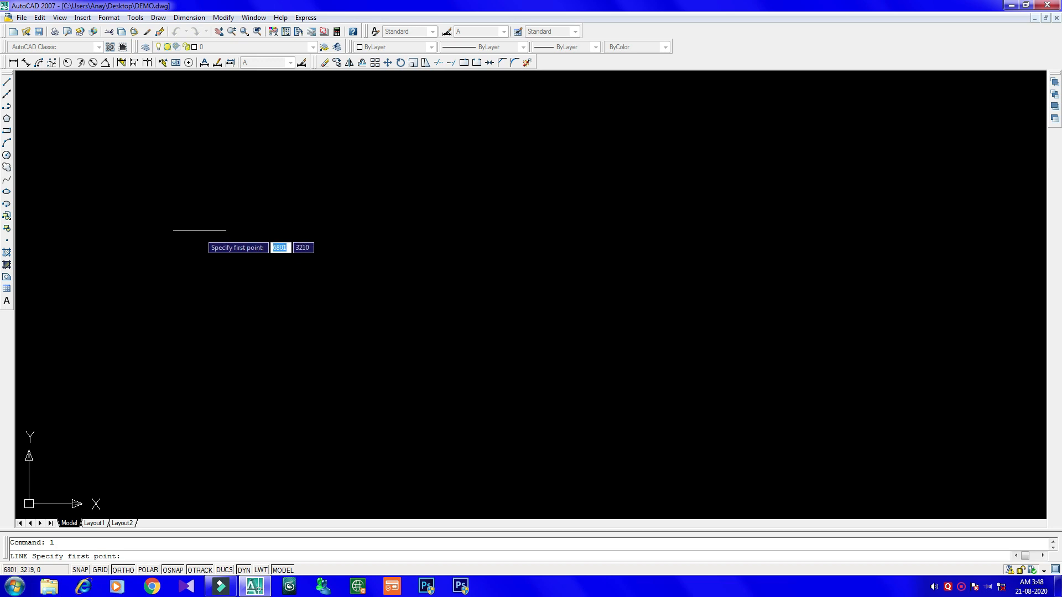
pyautogui.click(155, 192)
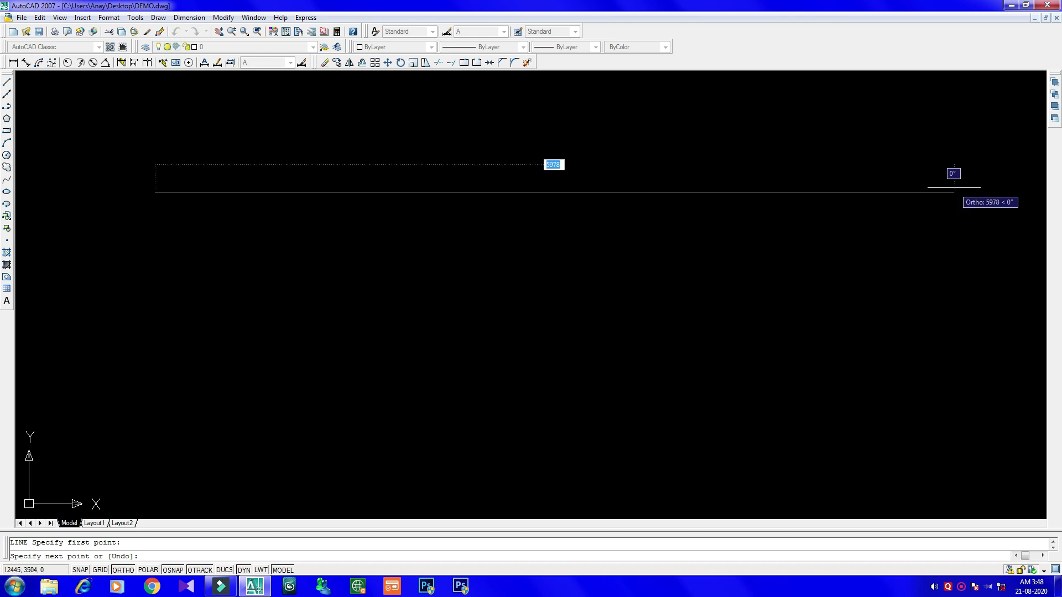
pyautogui.click(954, 188)
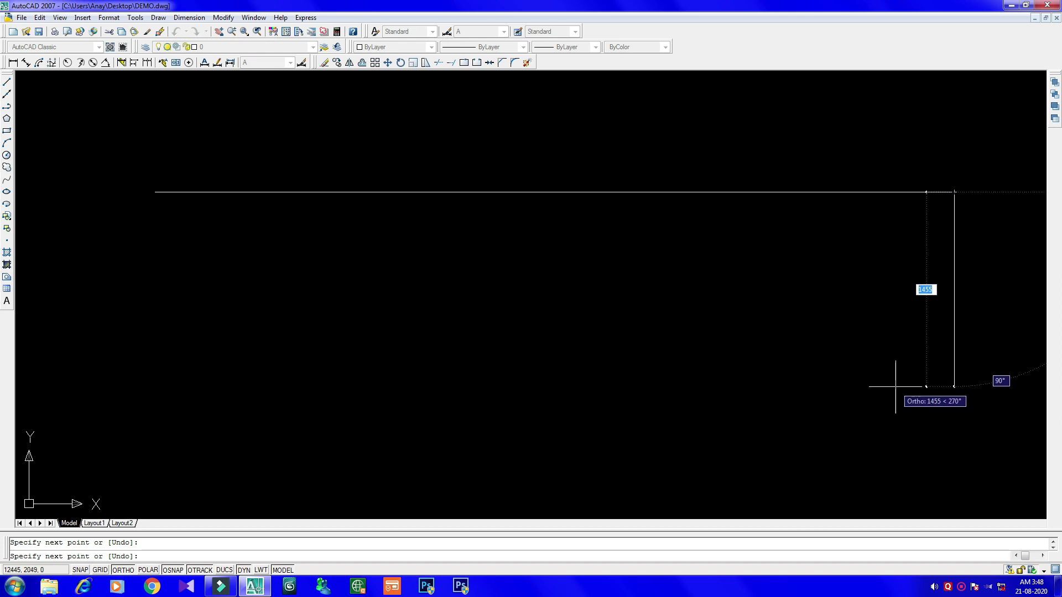
pyautogui.press('Return')
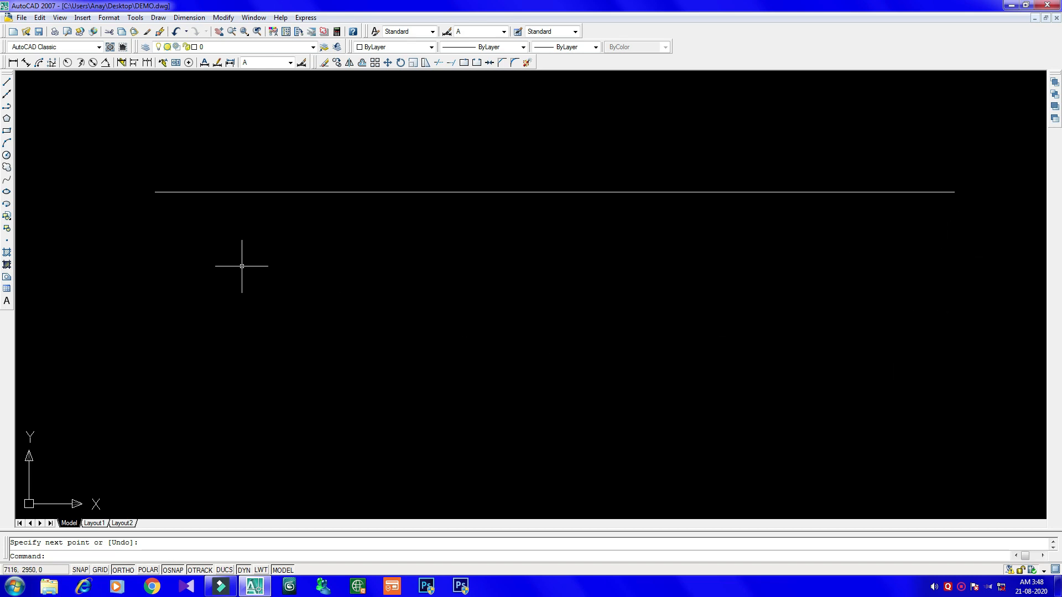
# Draw a separate vertical line about 1274 units long below the left end of the long horizontal line.
pyautogui.write('l')
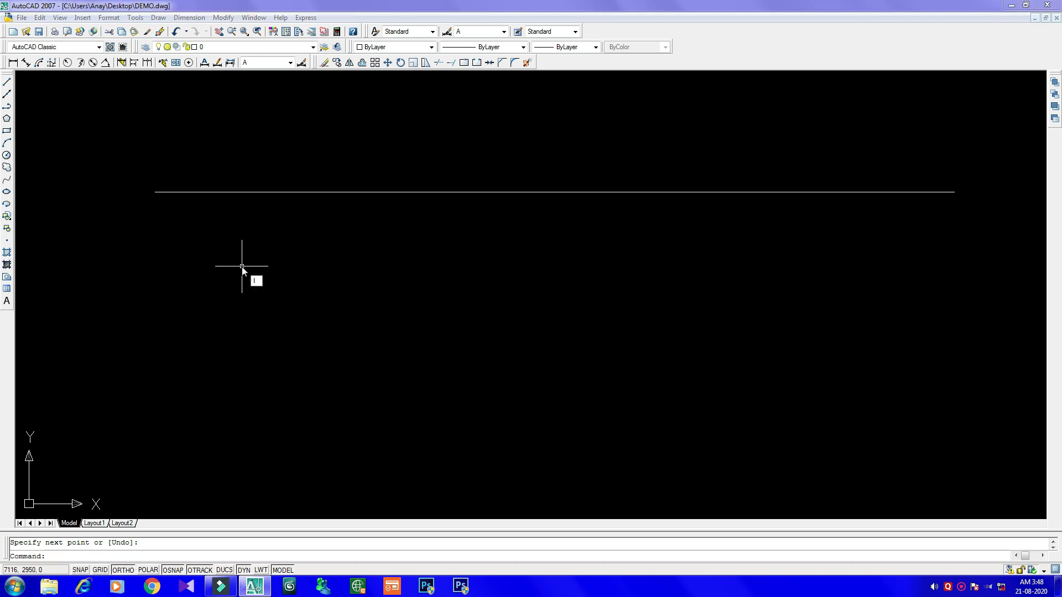
pyautogui.press('Return')
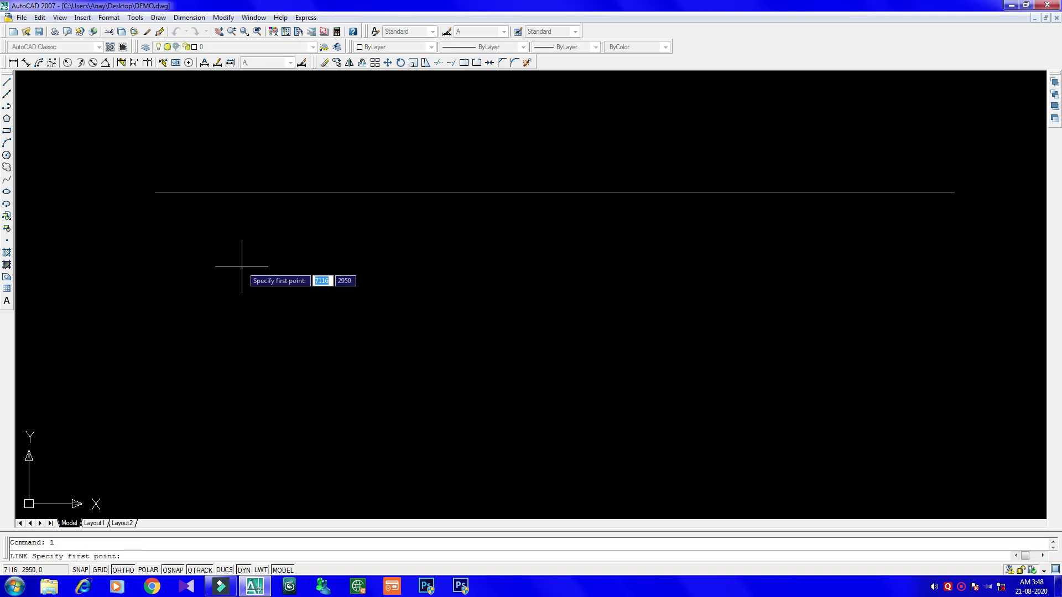
pyautogui.click(148, 259)
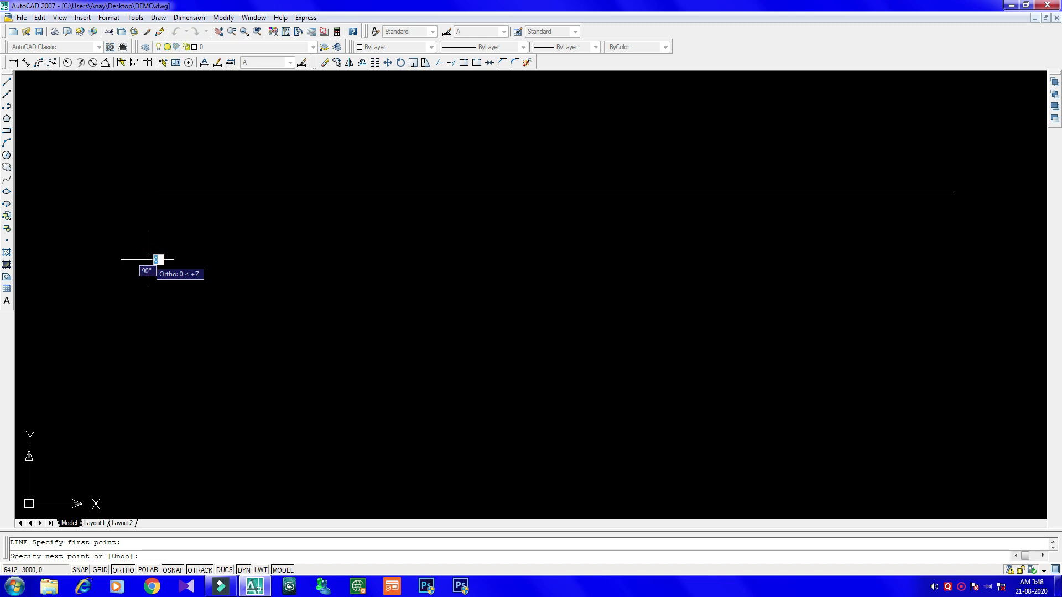
pyautogui.click(143, 429)
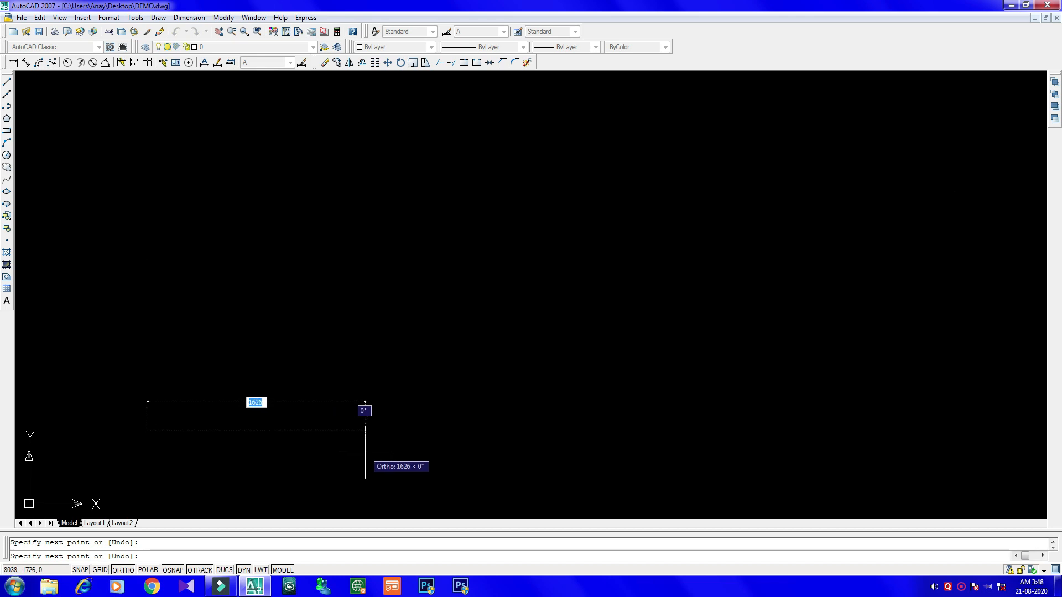
pyautogui.press('Escape')
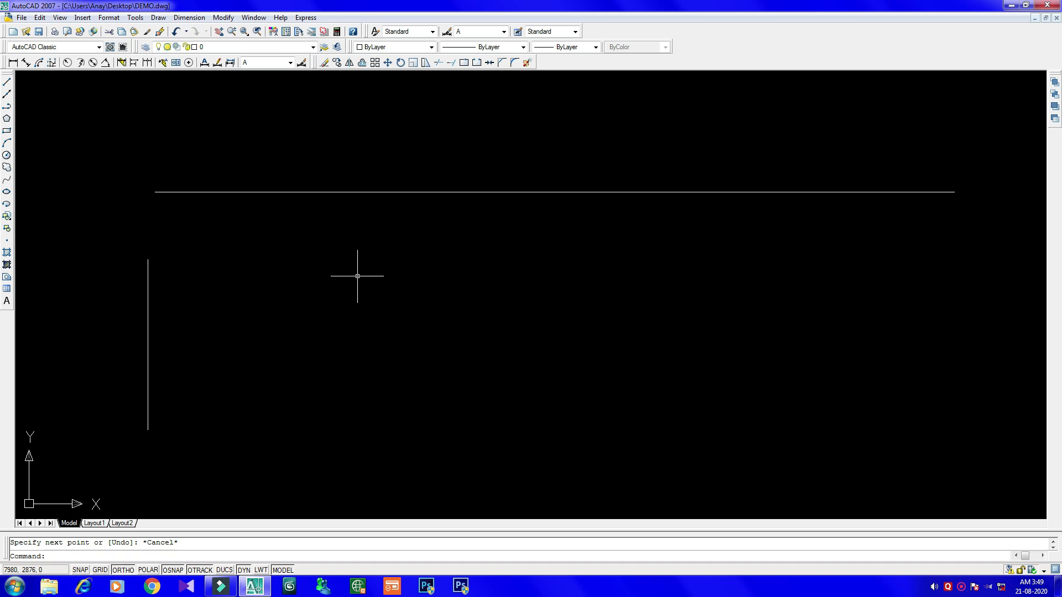
# Draw a connected stepped chain of eight alternating horizontal and vertical segments below the long line, ending with a rise about 1257 units high.
pyautogui.press('Return')
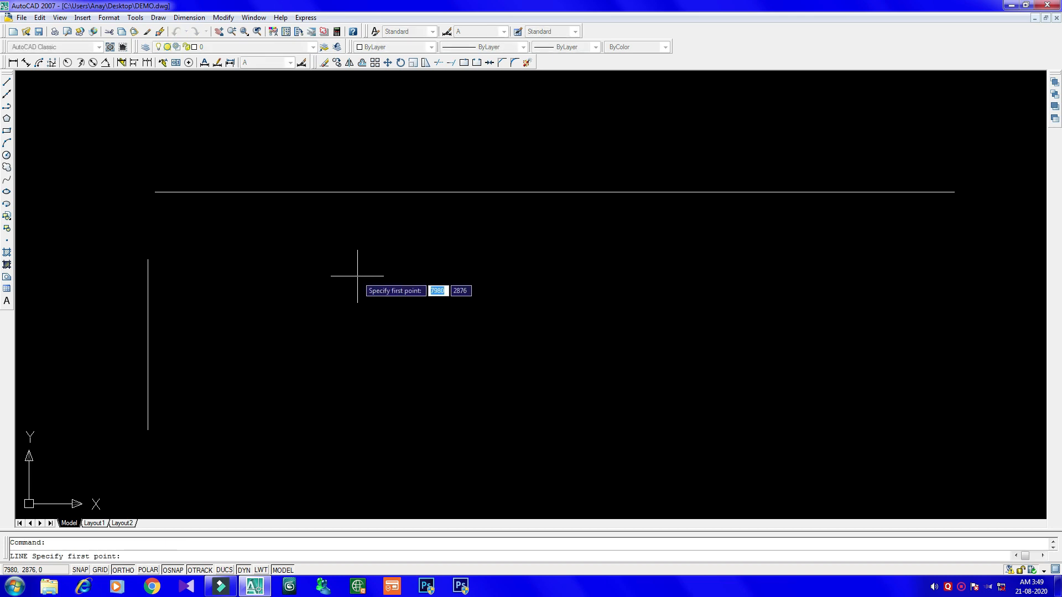
pyautogui.click(279, 262)
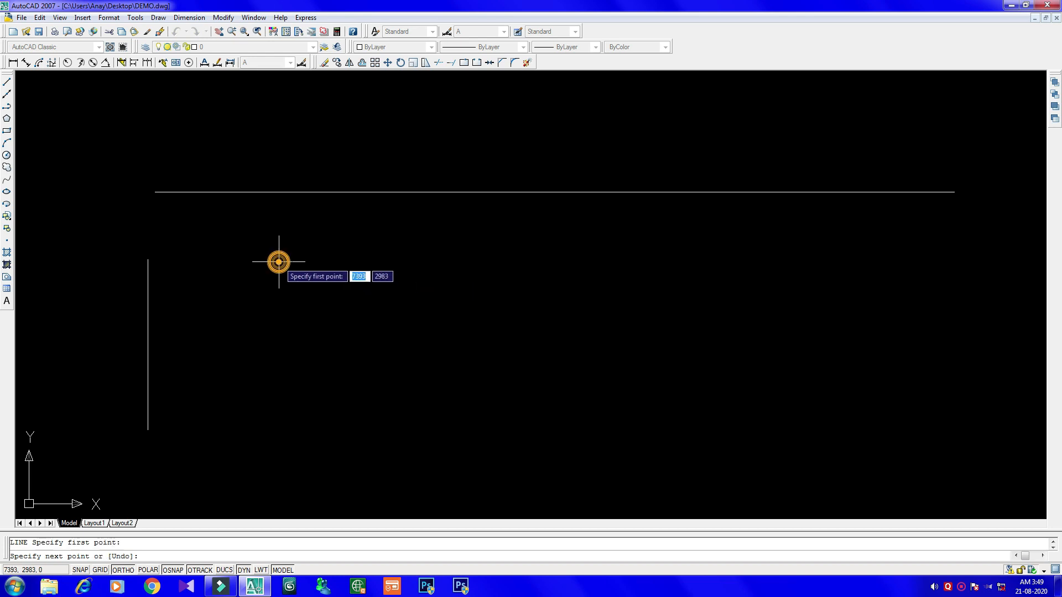
pyautogui.click(382, 262)
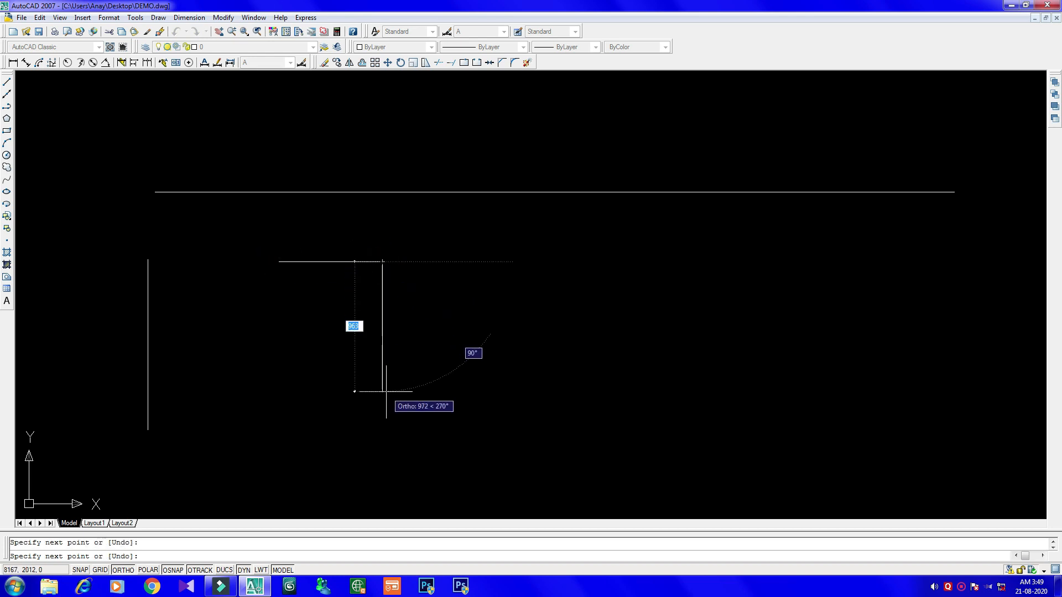
pyautogui.click(383, 363)
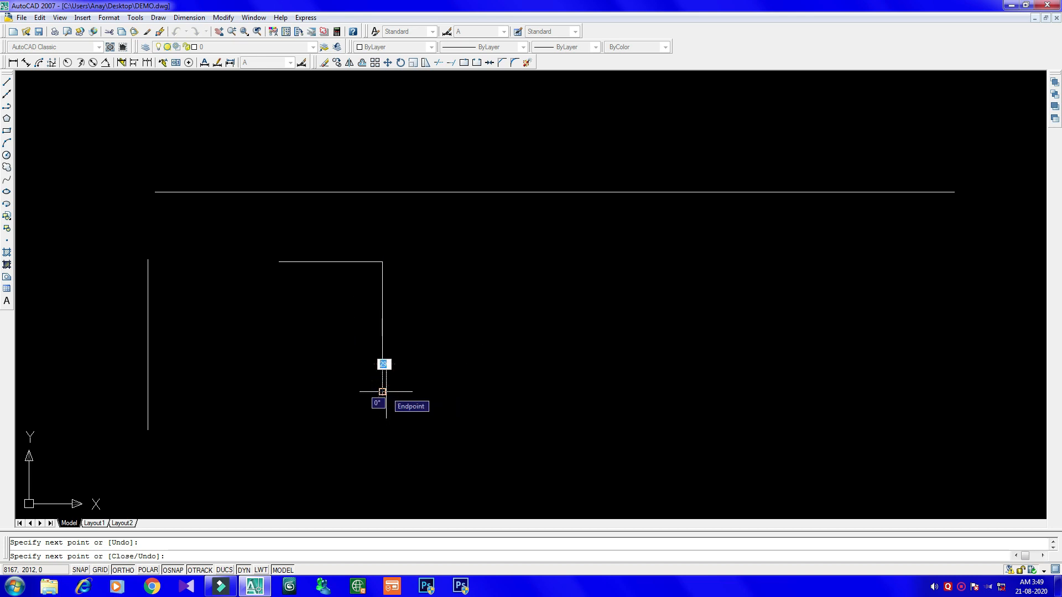
pyautogui.click(382, 391)
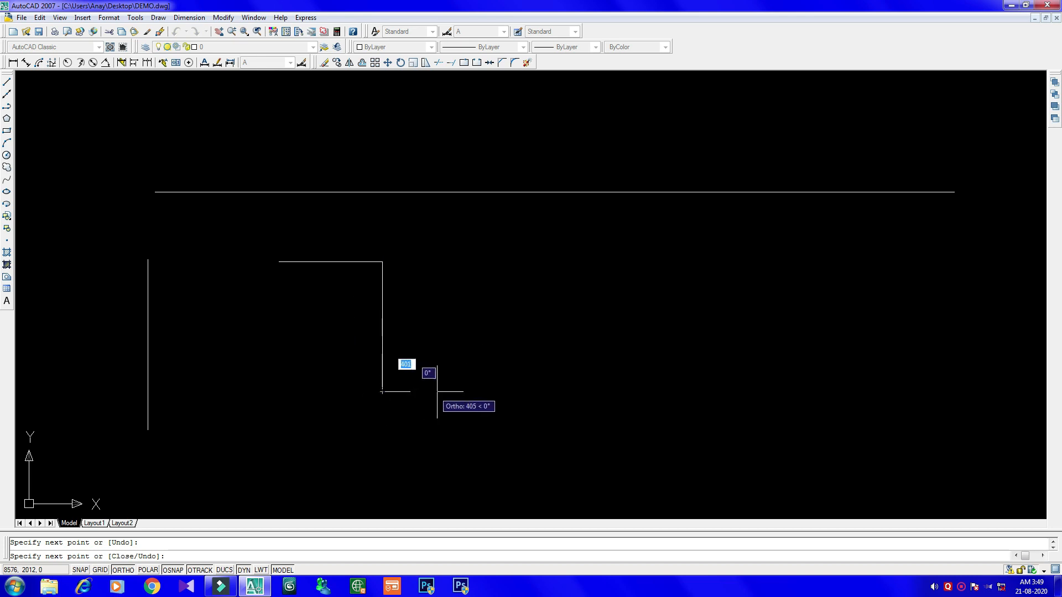
pyautogui.click(515, 391)
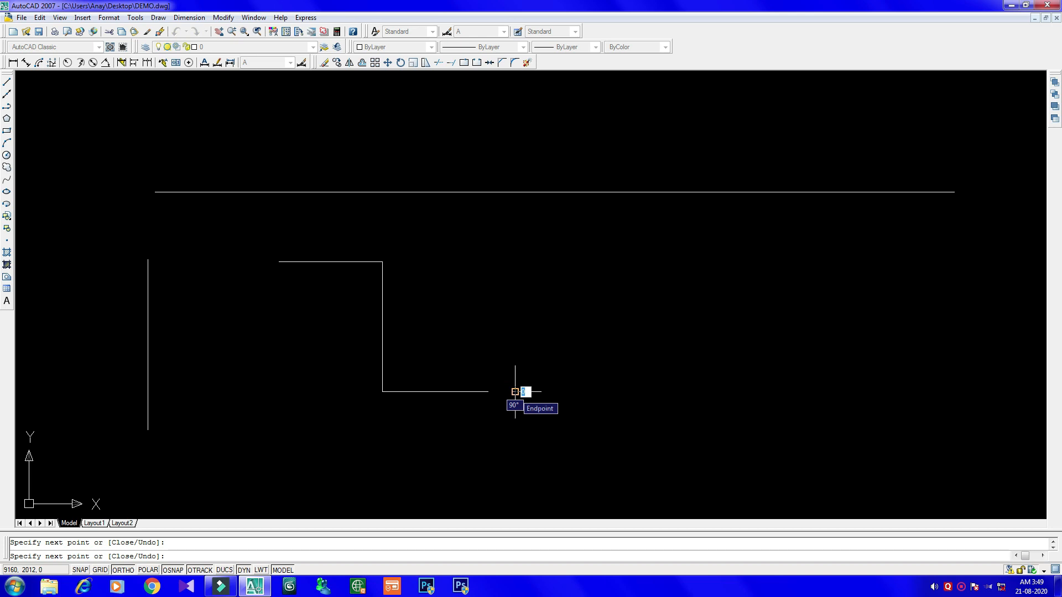
pyautogui.click(515, 307)
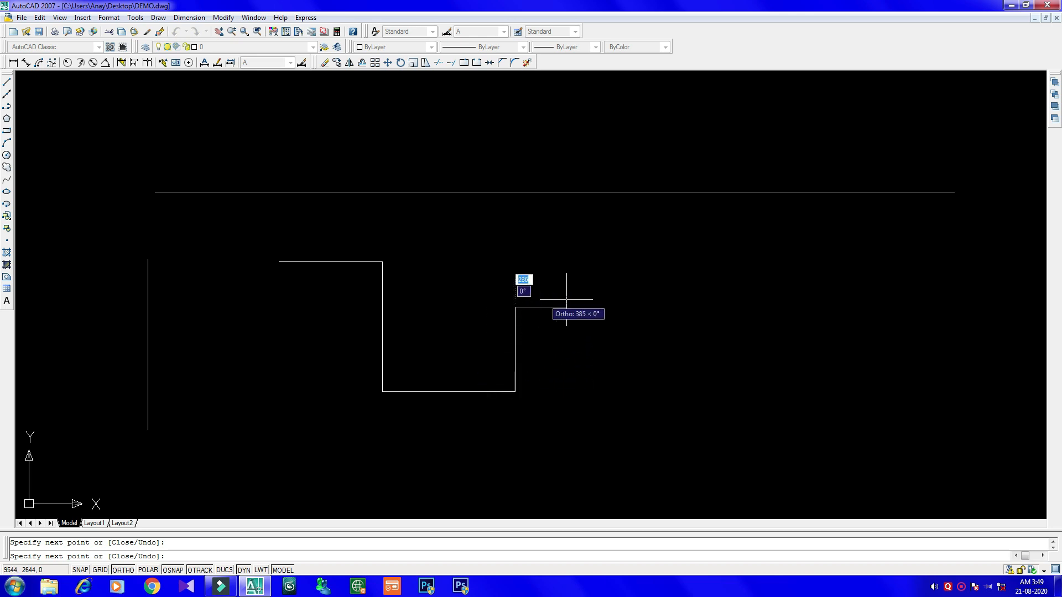
pyautogui.click(709, 313)
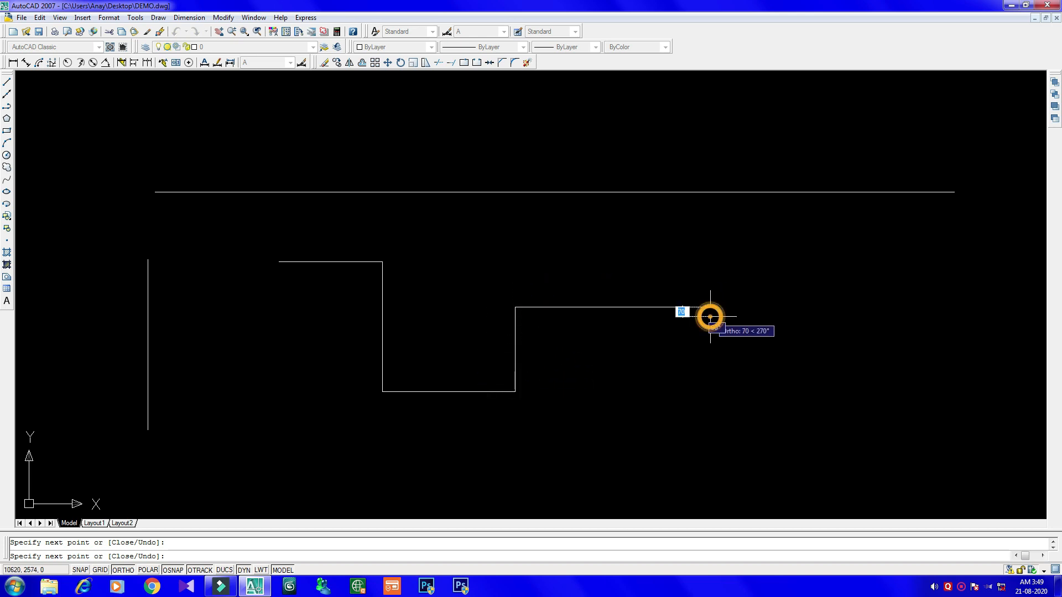
pyautogui.click(688, 433)
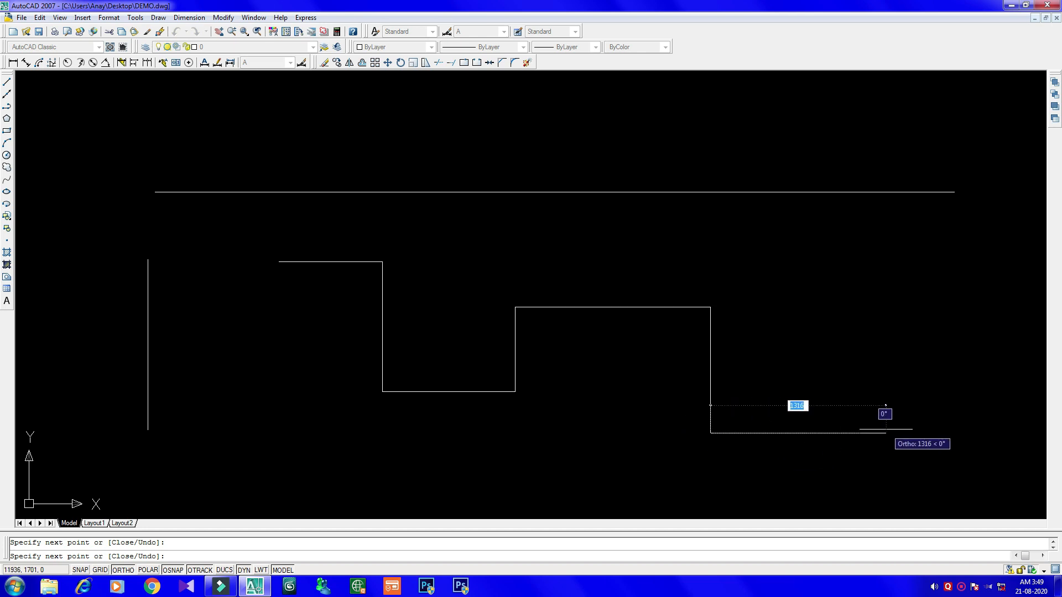
pyautogui.click(886, 433)
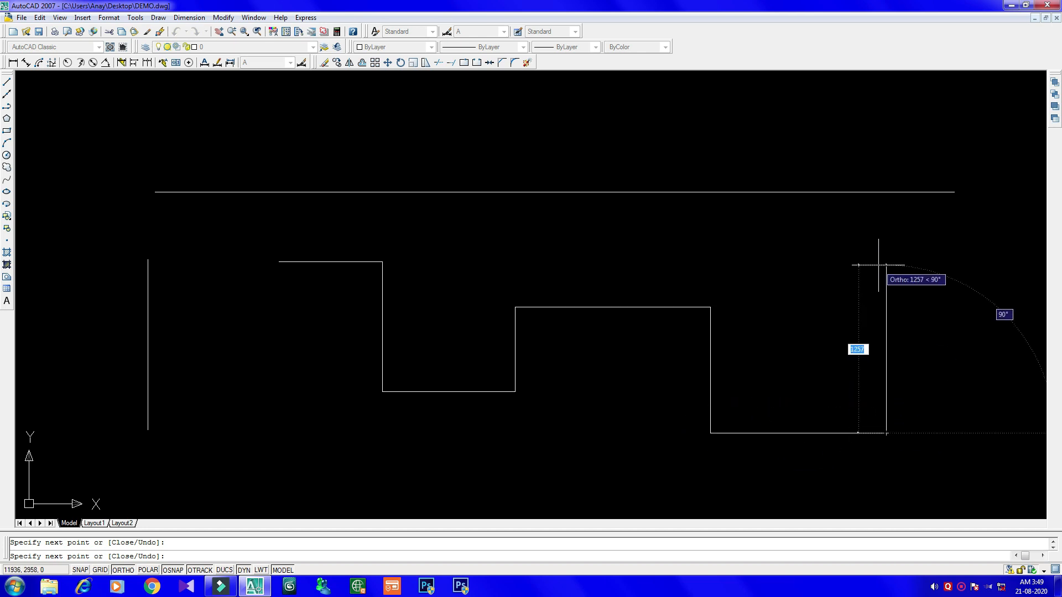
pyautogui.click(878, 265)
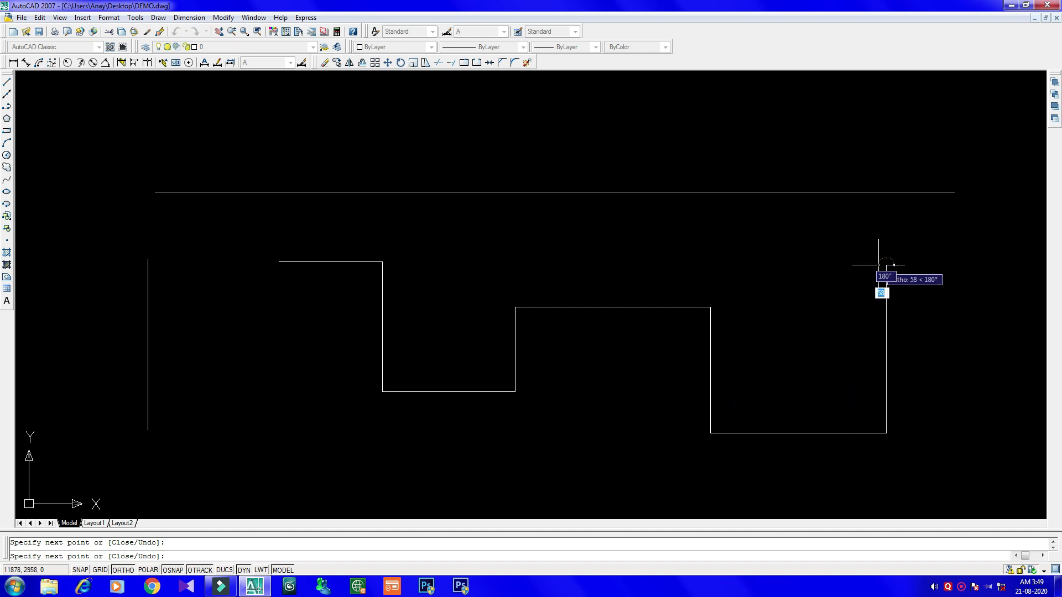
pyautogui.press('Return')
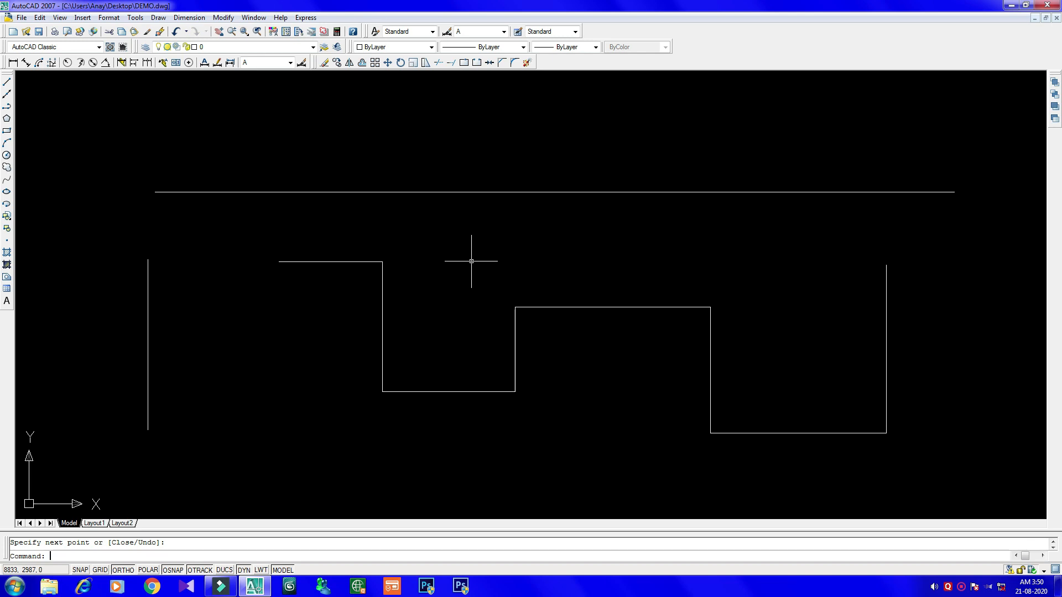
# Draw a horizontal line about 2375 units long between the long line and the raised middle part of the stepped chain.
pyautogui.press('Return')
pyautogui.click(440, 261)
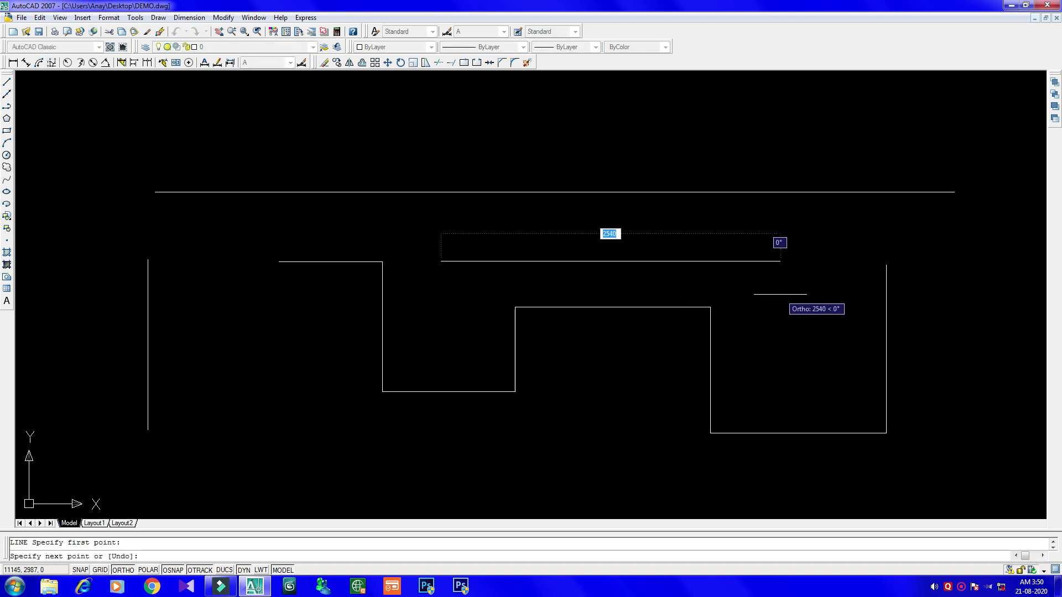
pyautogui.click(731, 261)
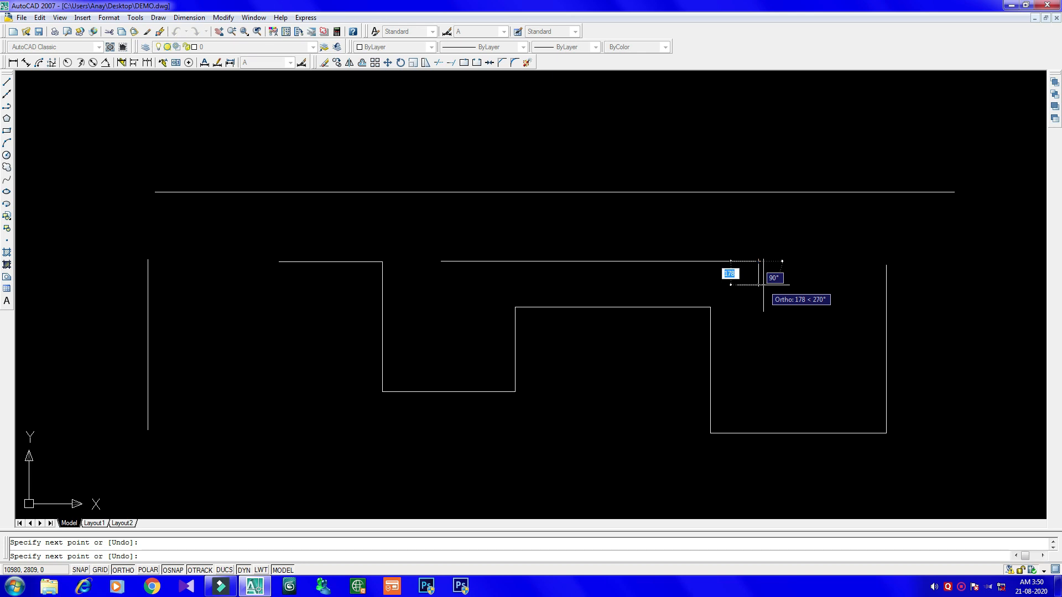
pyautogui.press('Escape')
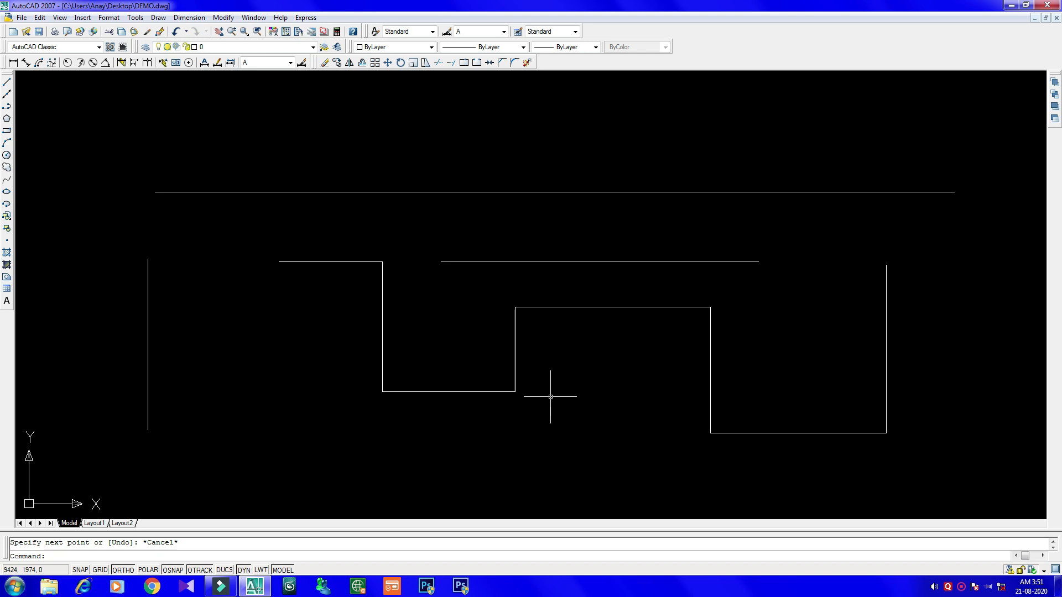
# Draw a 100-unit horizontal line to the right from the lower-right corner of the stepped chain's first dip.
pyautogui.write('l')
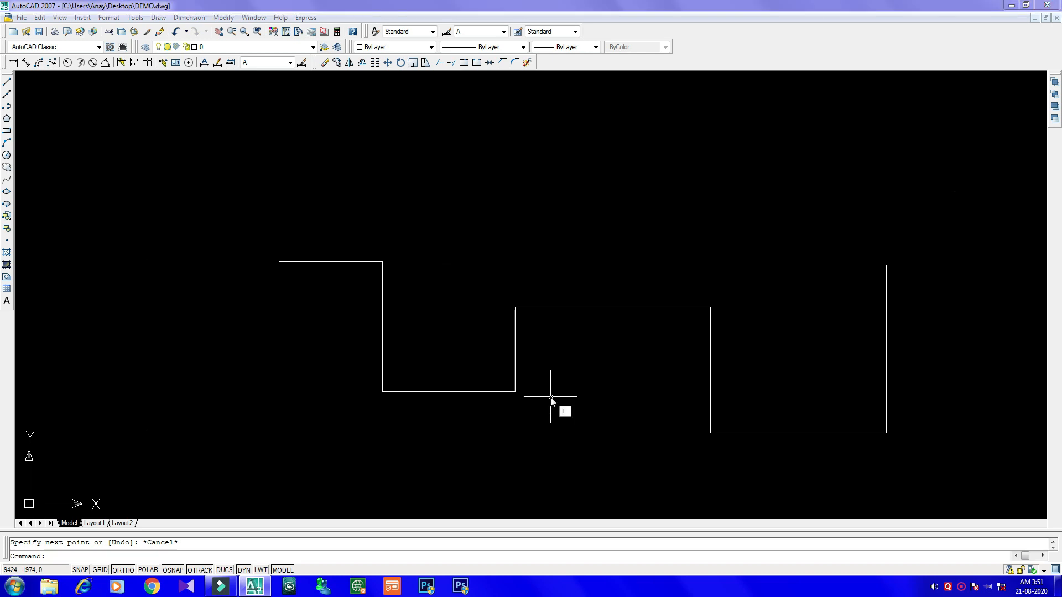
pyautogui.press('Return')
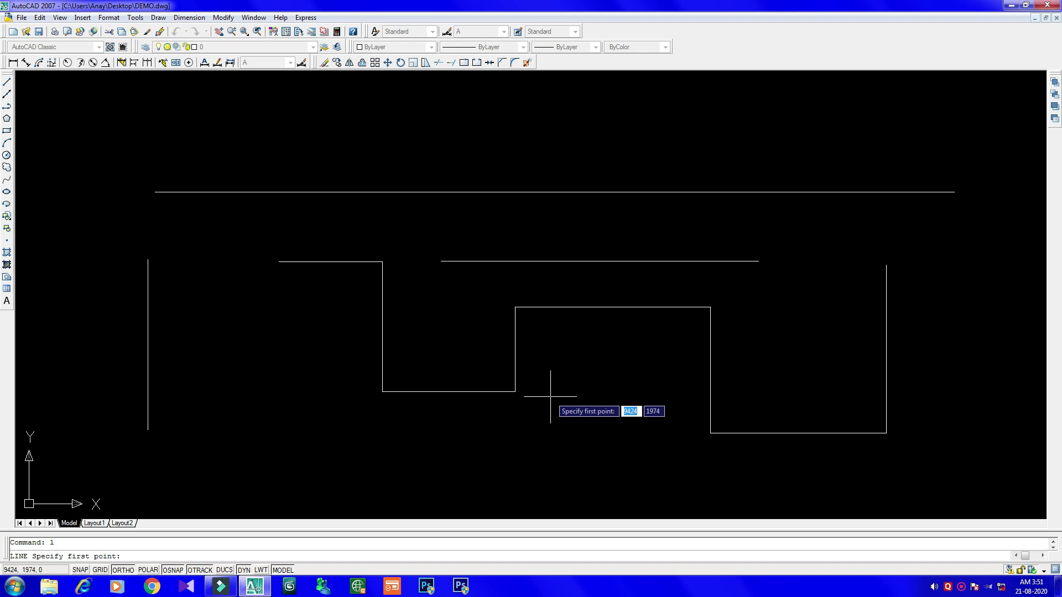
pyautogui.click(514, 392)
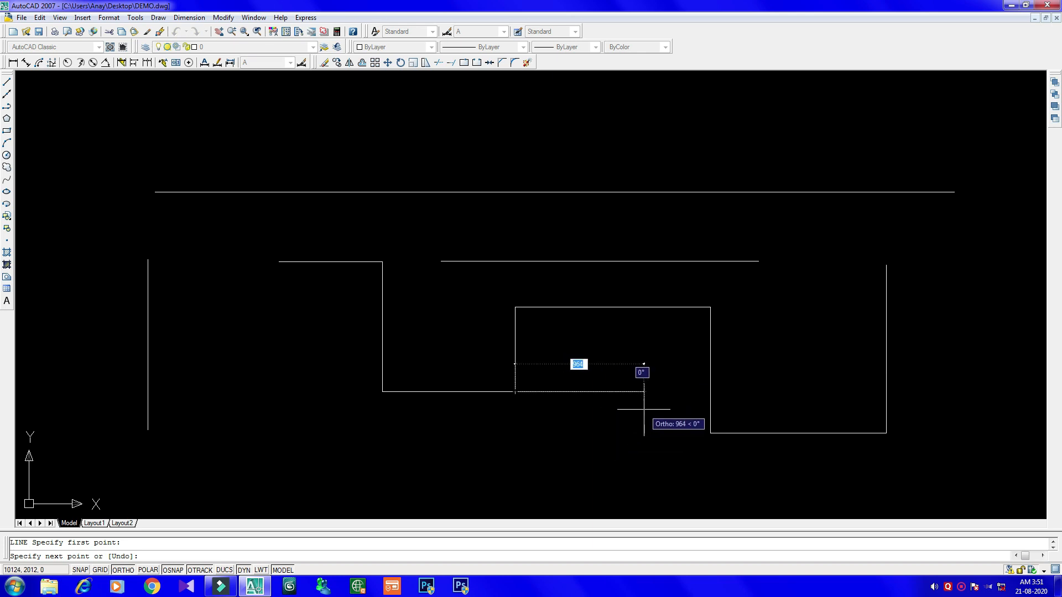
pyautogui.write('100')
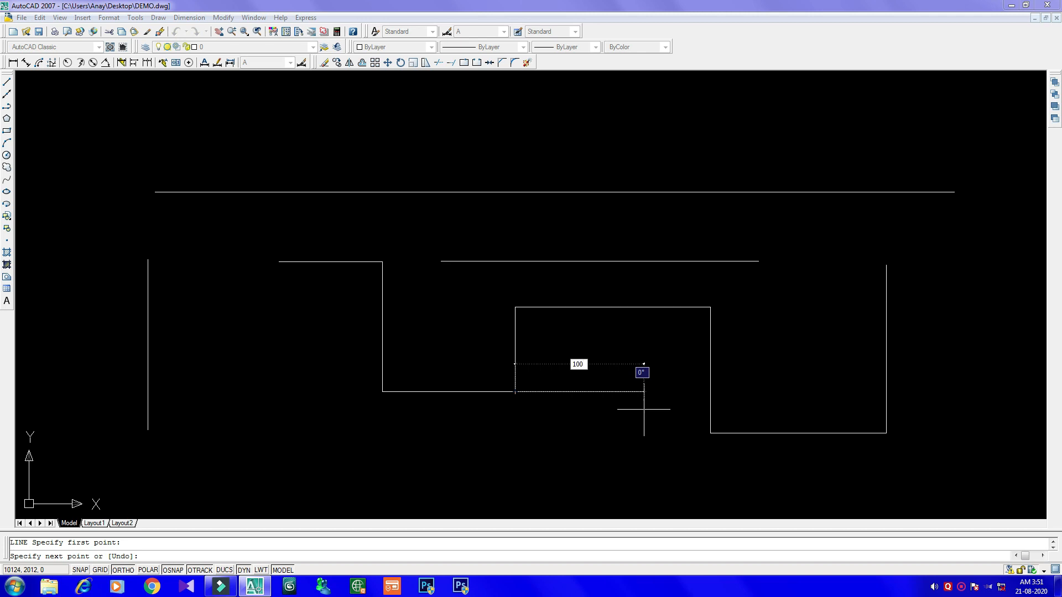
pyautogui.press('Return')
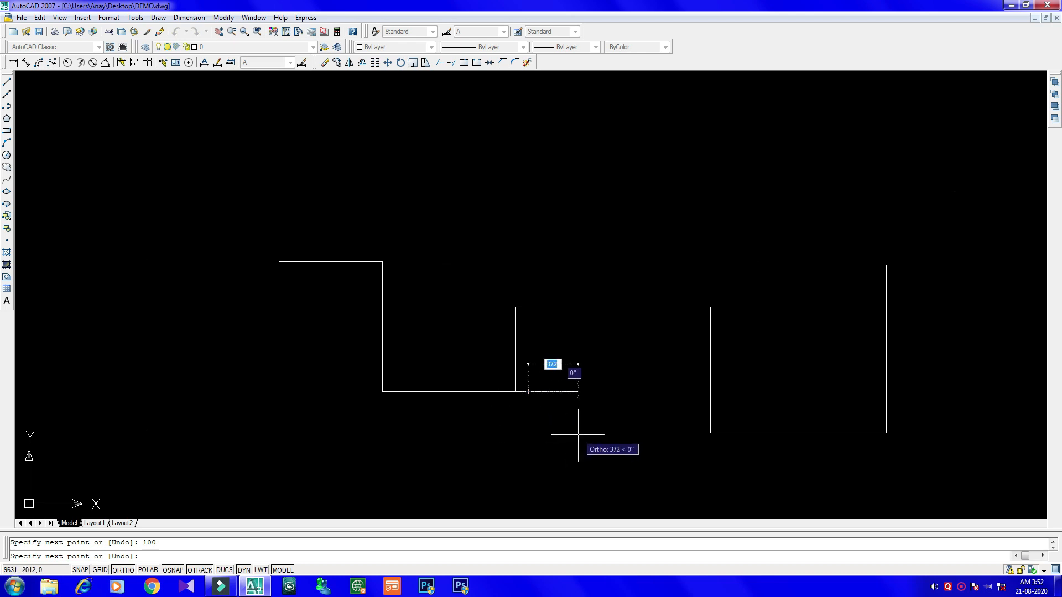
pyautogui.press('Escape')
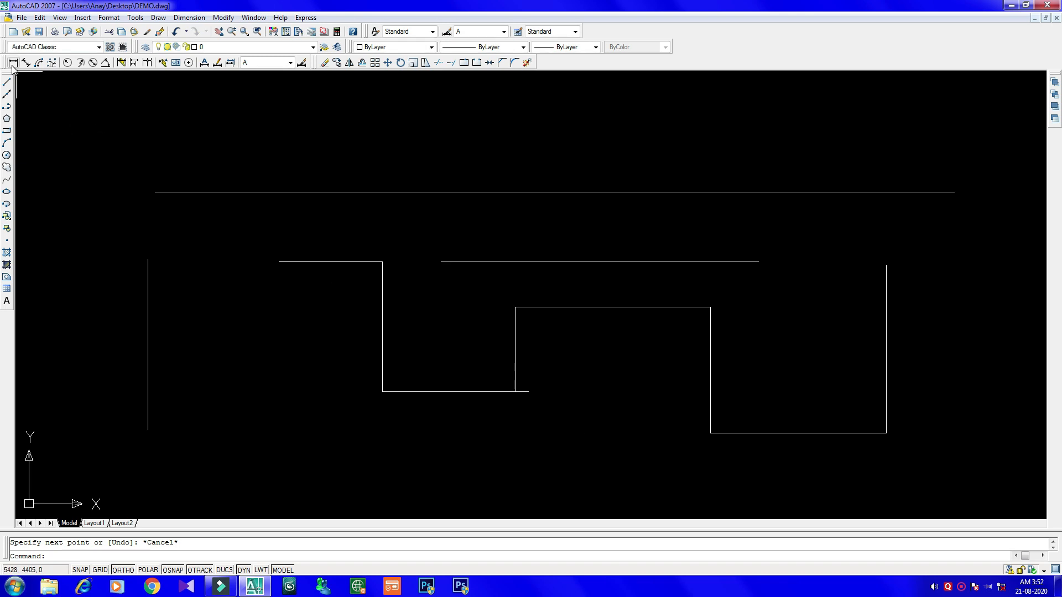
# Add a linear dimension to the short horizontal line at the first dip's lower-right corner, placing it below the line.
pyautogui.click(12, 62)
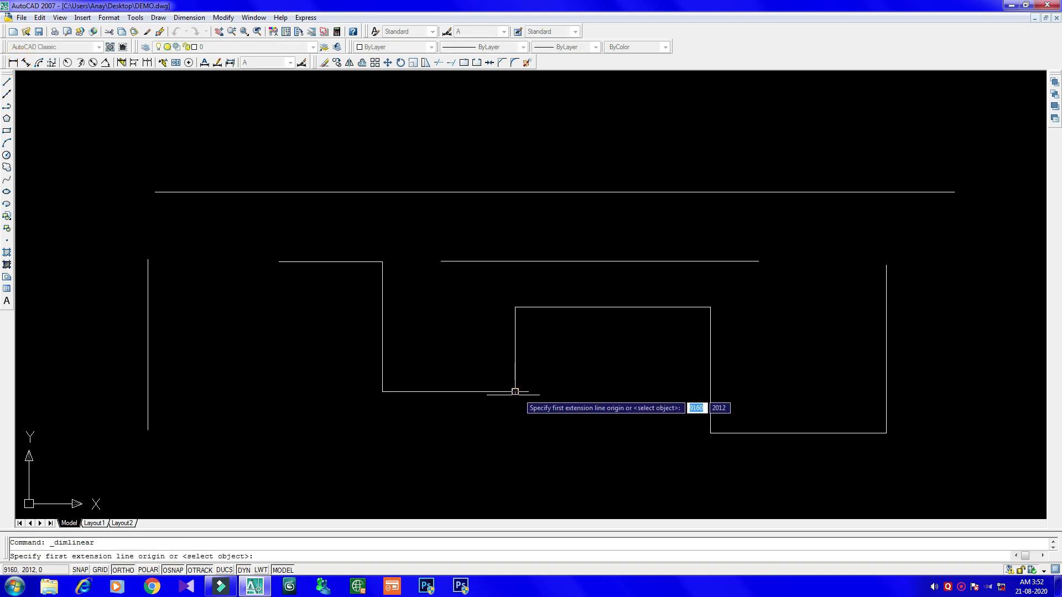
pyautogui.click(515, 391)
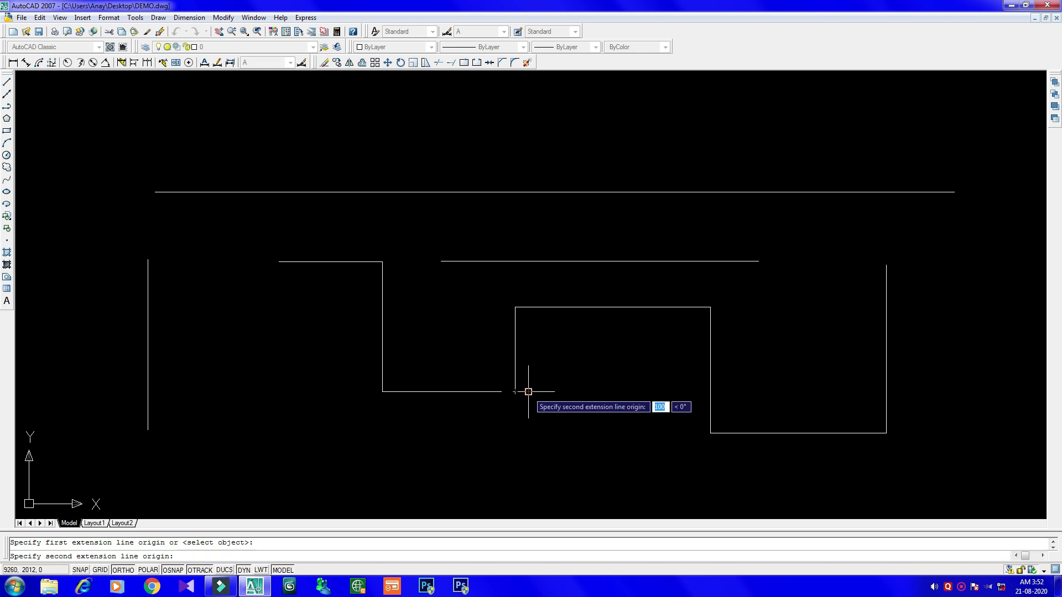
pyautogui.click(528, 392)
pyautogui.click(531, 415)
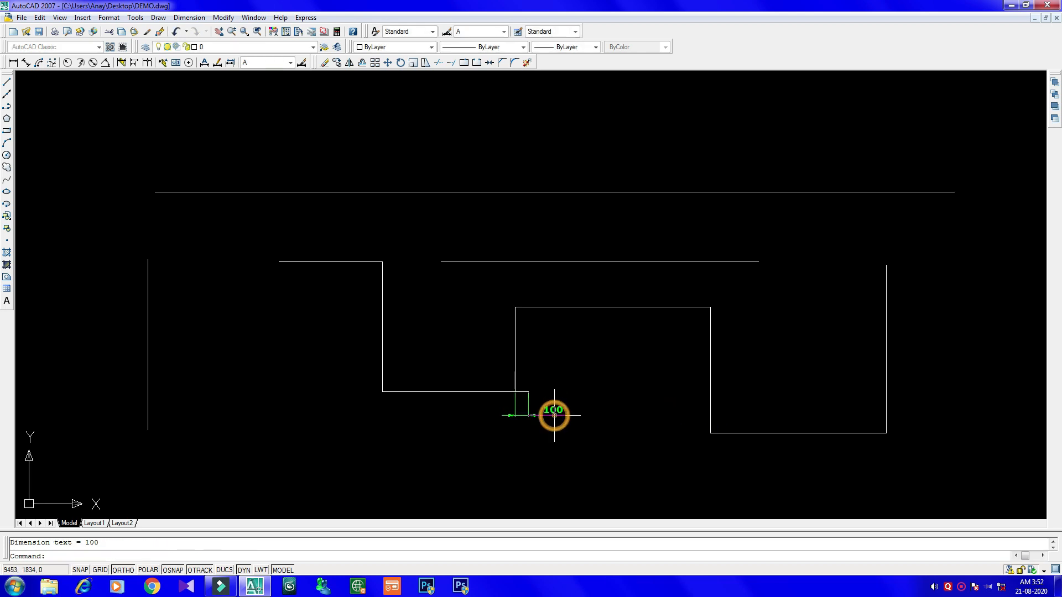
pyautogui.click(552, 415)
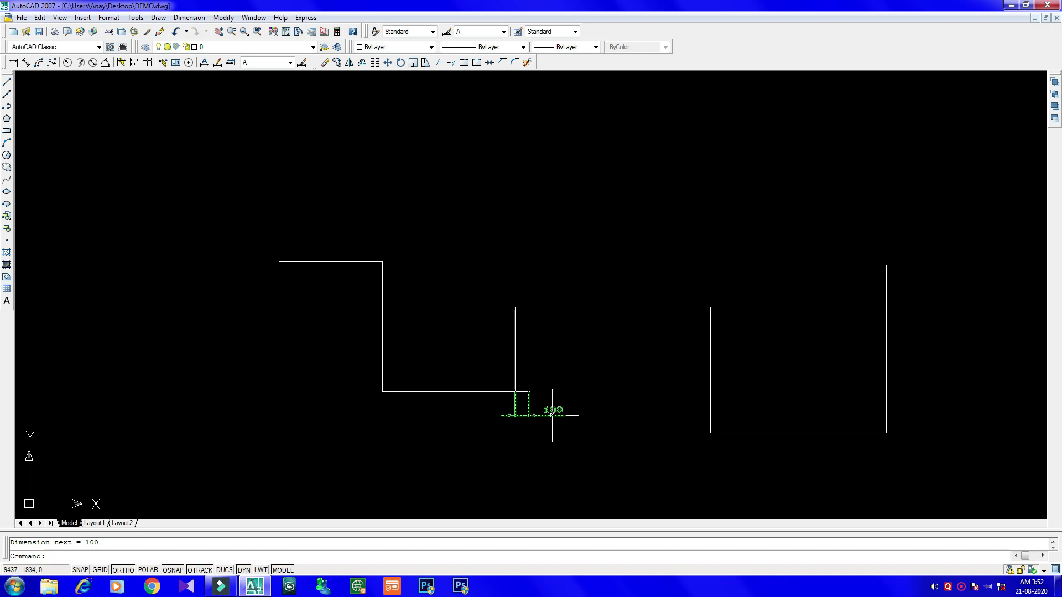
pyautogui.press('Escape')
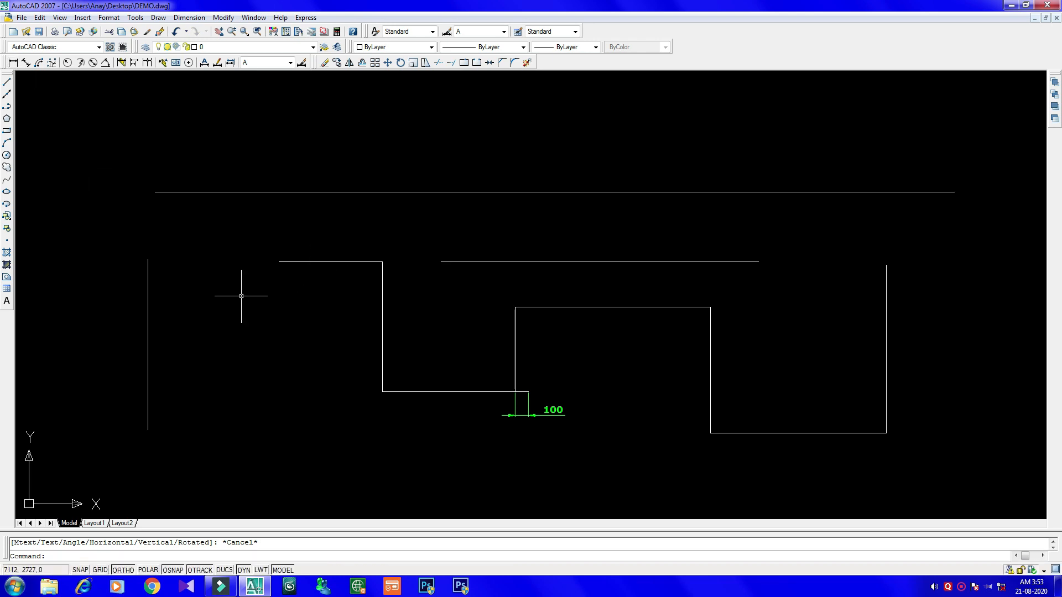
# Add a horizontal linear dimension between the separate vertical line's upper end and the start of the stepped chain, placed just below them.
pyautogui.press('Return')
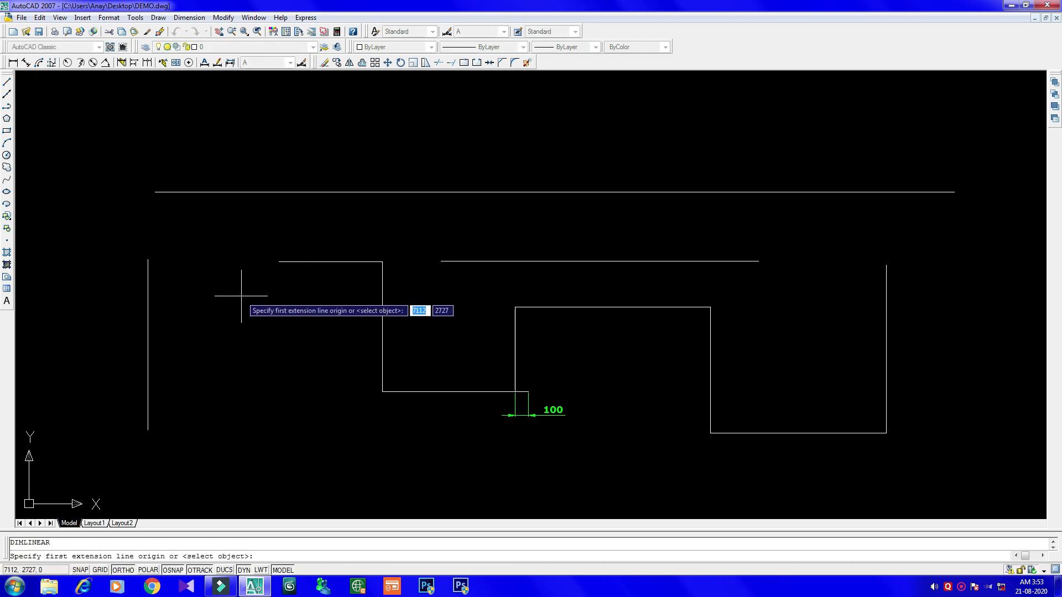
pyautogui.click(148, 258)
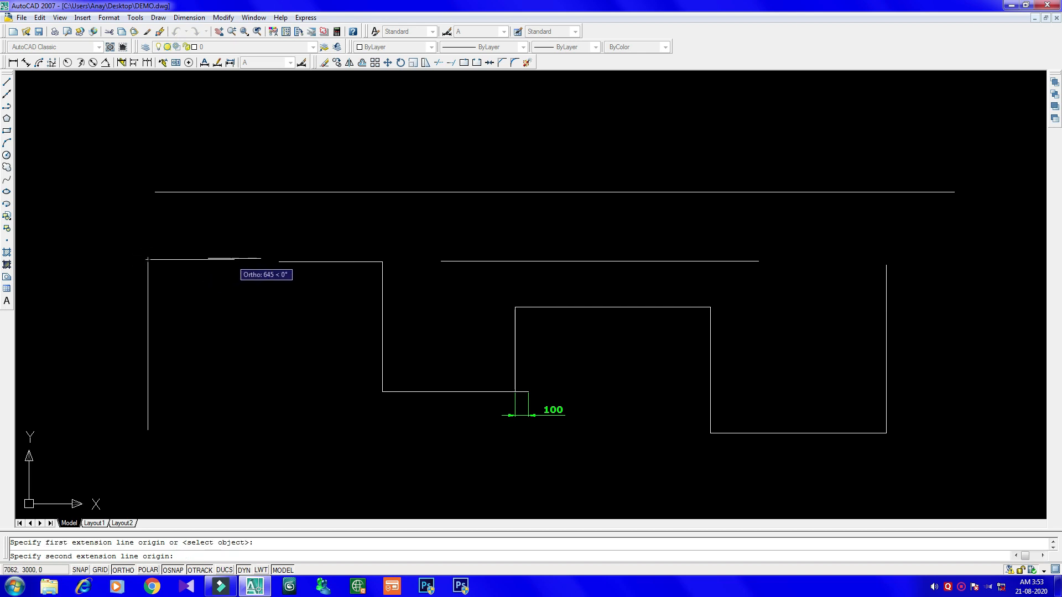
pyautogui.click(279, 261)
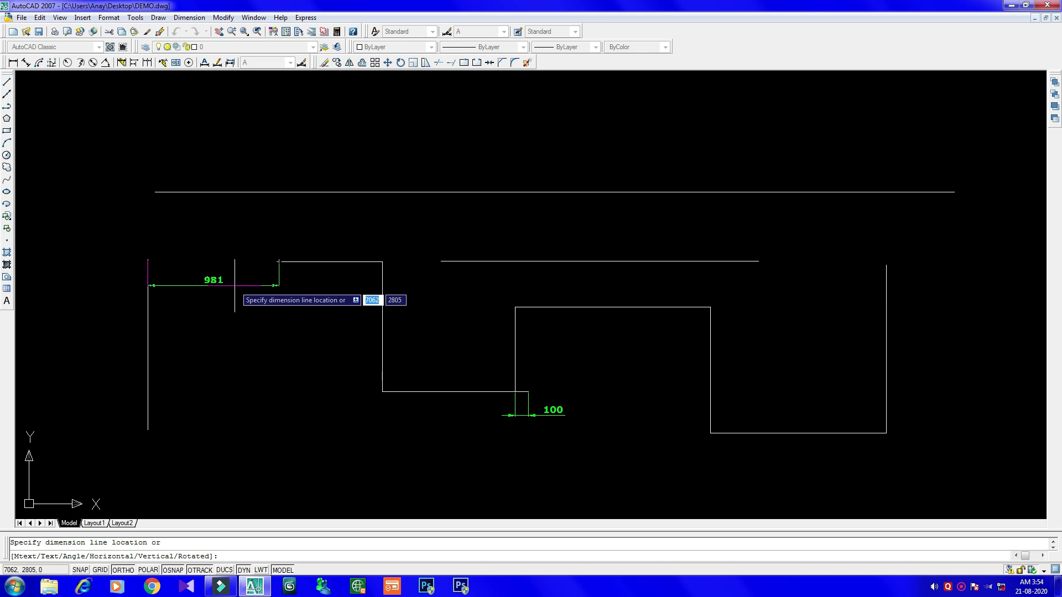
pyautogui.click(235, 285)
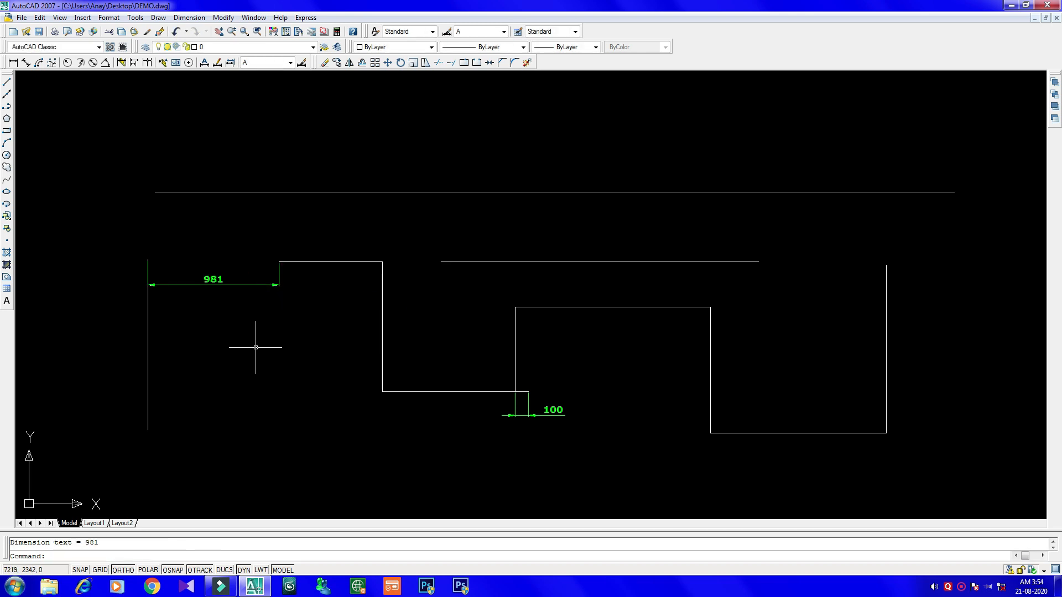
# Dimension the horizontal gap between the stepped chain's first upper corner and the near end of the middle horizontal line, placed above them.
pyautogui.press('Return')
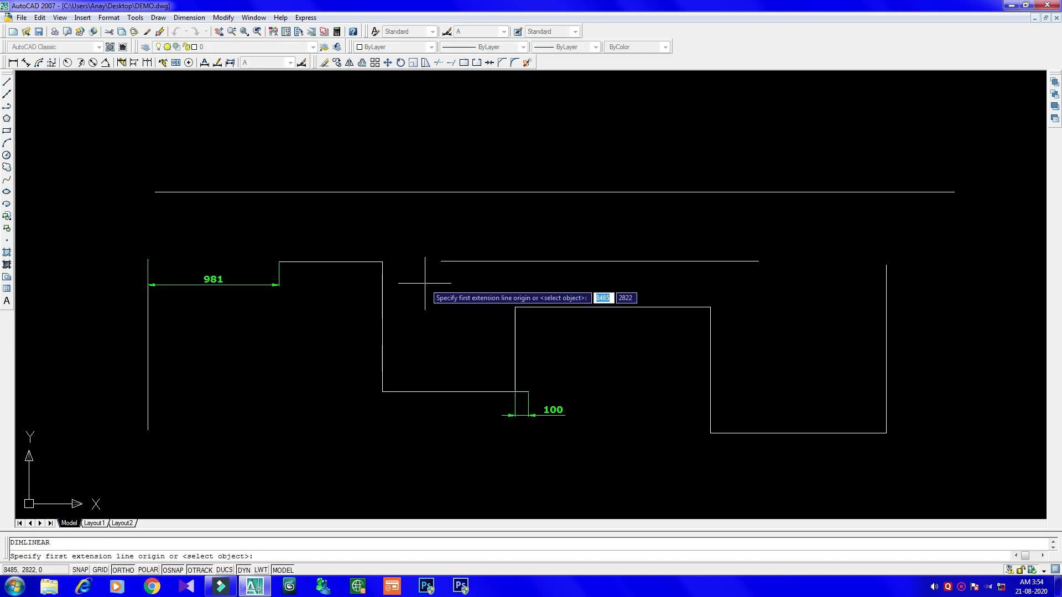
pyautogui.click(382, 261)
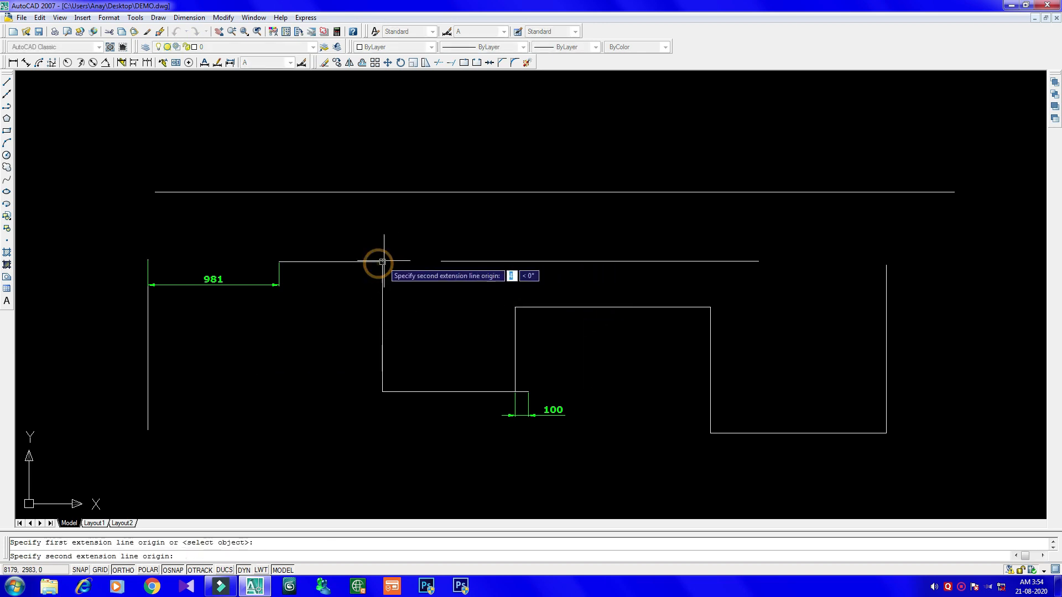
pyautogui.click(440, 261)
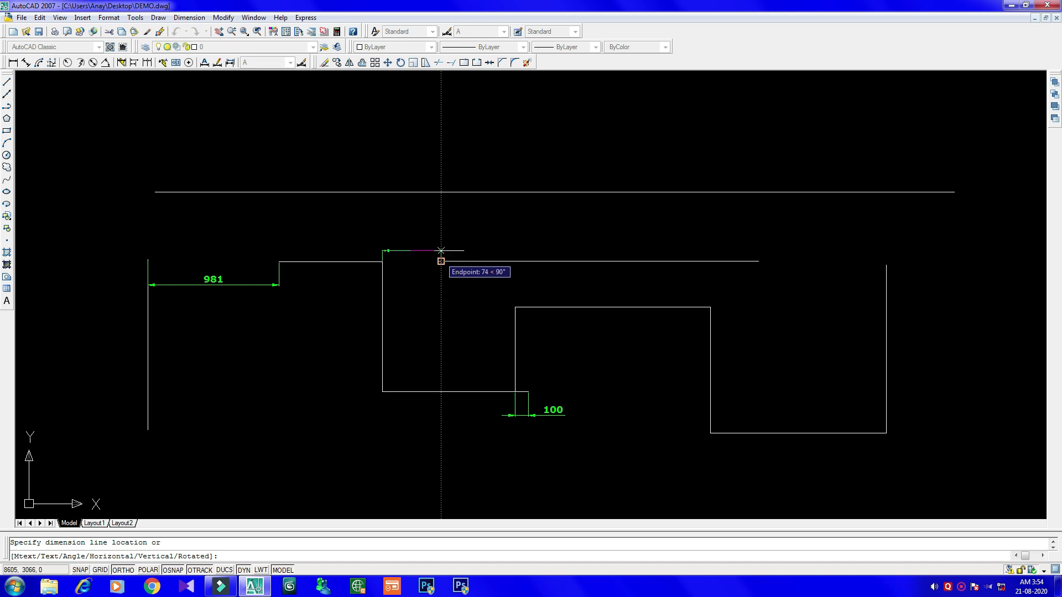
pyautogui.click(437, 242)
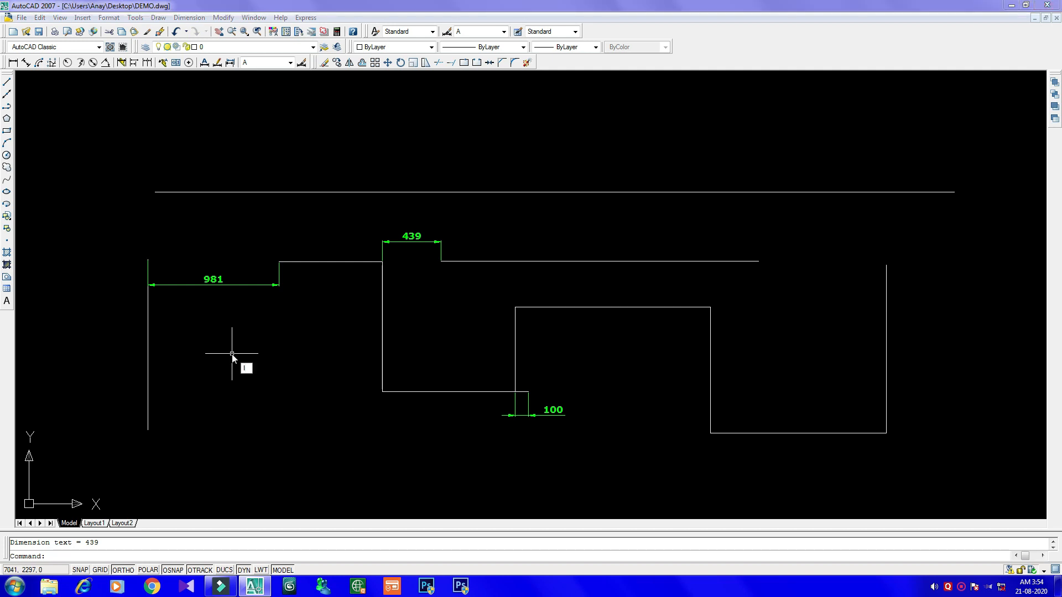
# Draw a connected stepped line beside the separate vertical line: 500 right, 100 down, 200 right and 50 down.
pyautogui.write('l')
pyautogui.press('Return')
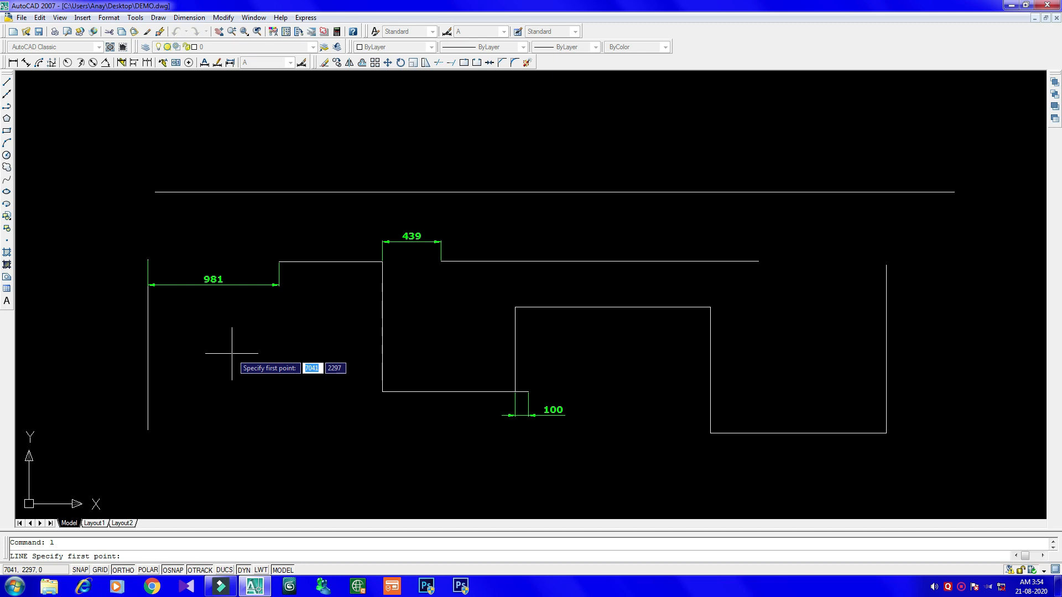
pyautogui.click(176, 334)
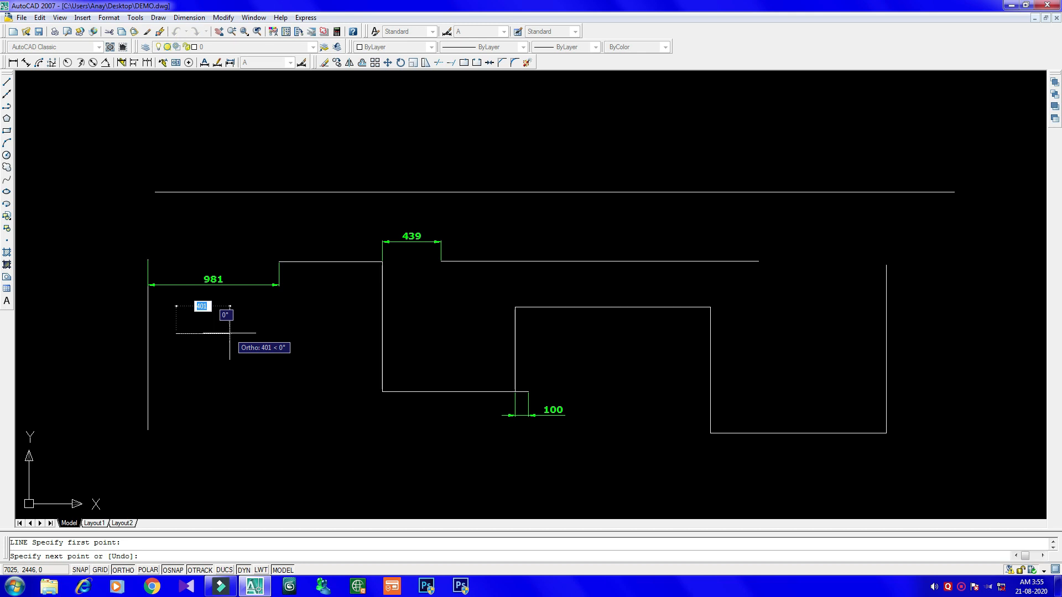
pyautogui.write('500')
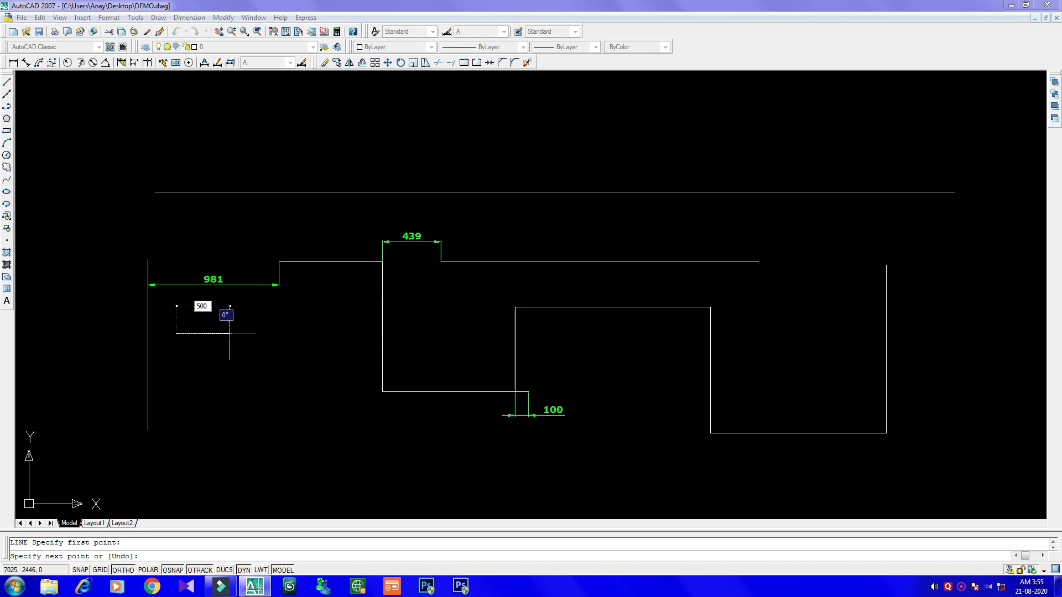
pyautogui.press('Return')
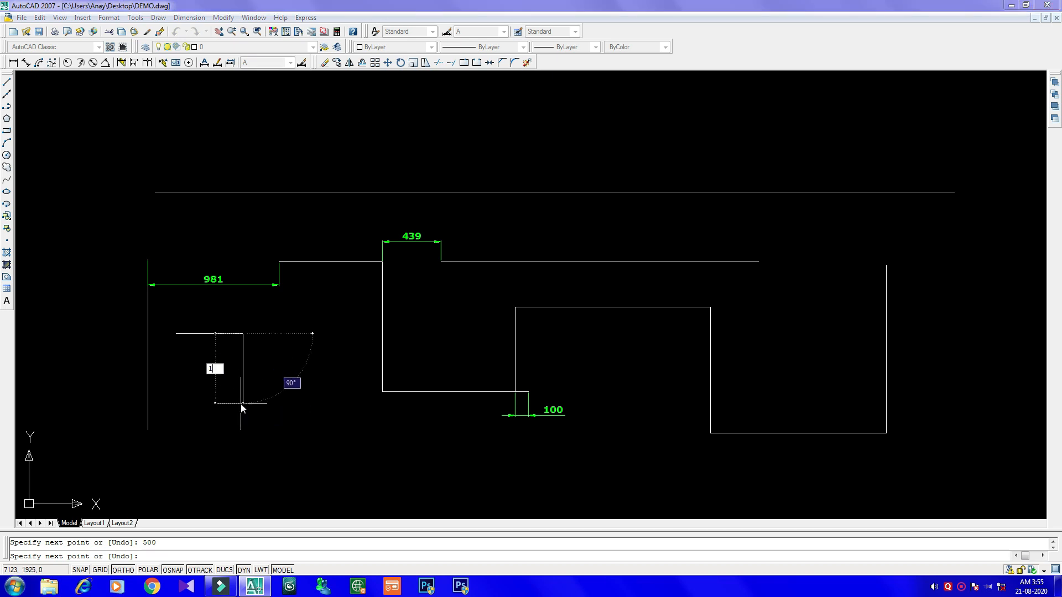
pyautogui.write('100')
pyautogui.press('Return')
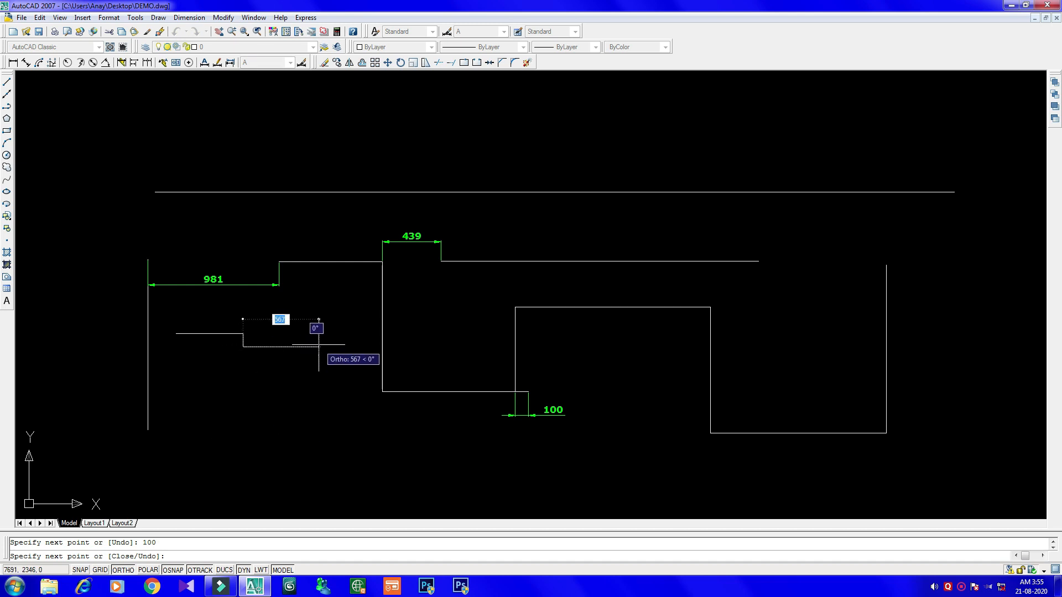
pyautogui.write('200')
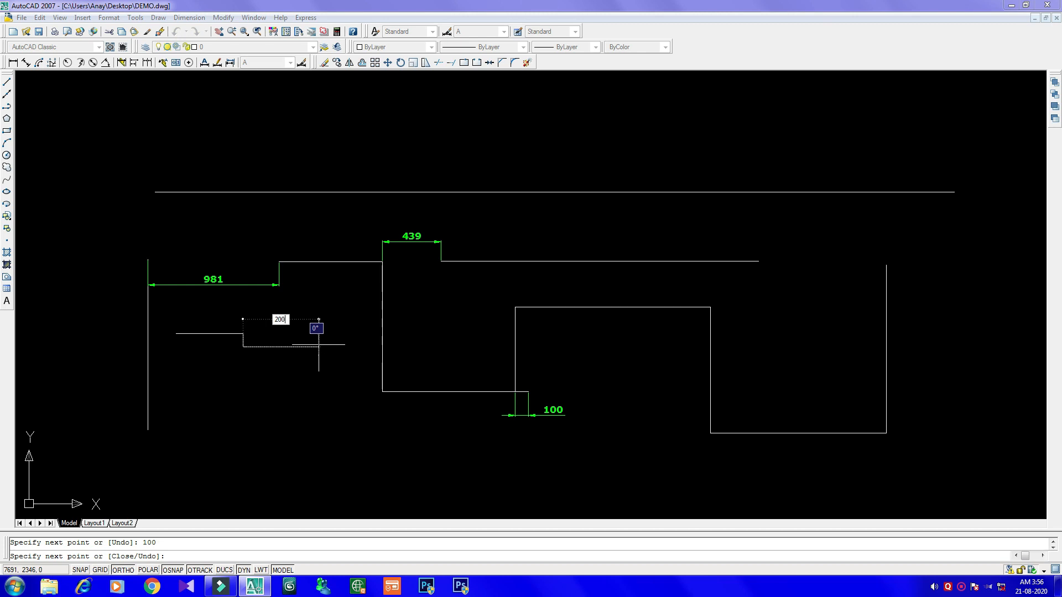
pyautogui.press('Return')
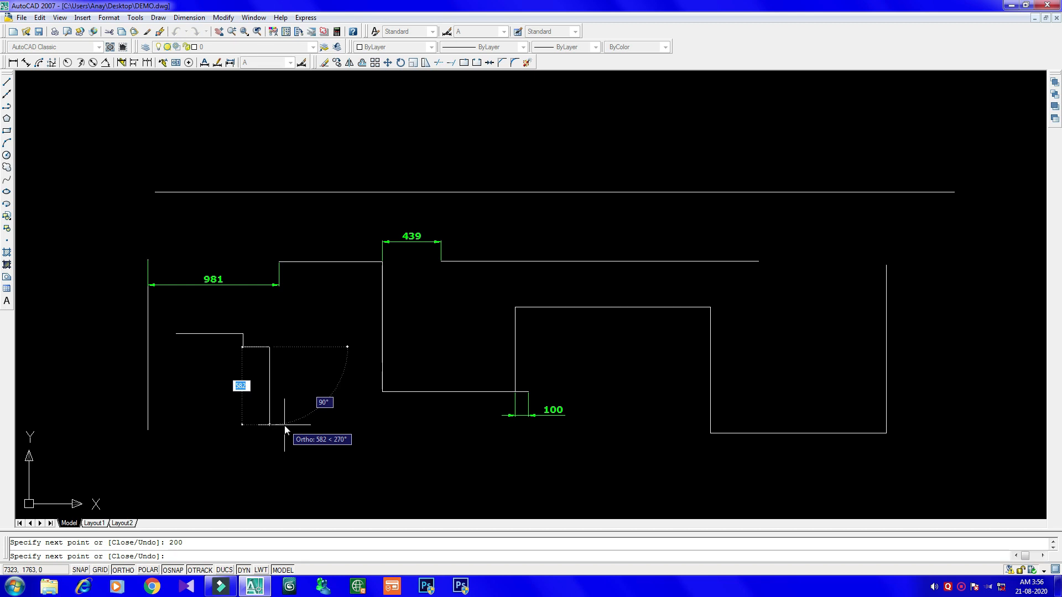
pyautogui.write('50')
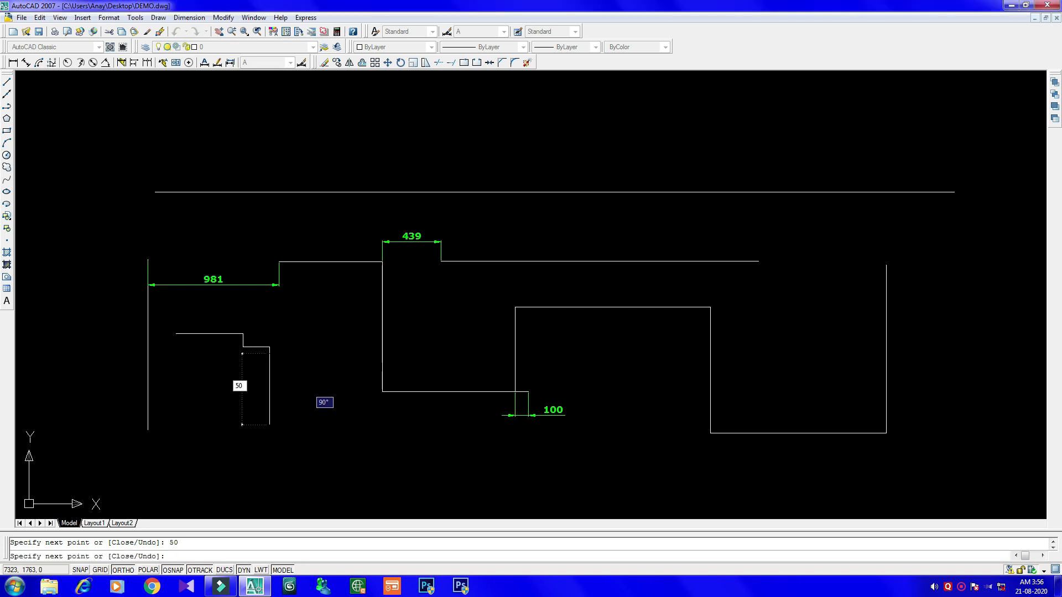
pyautogui.press('Return')
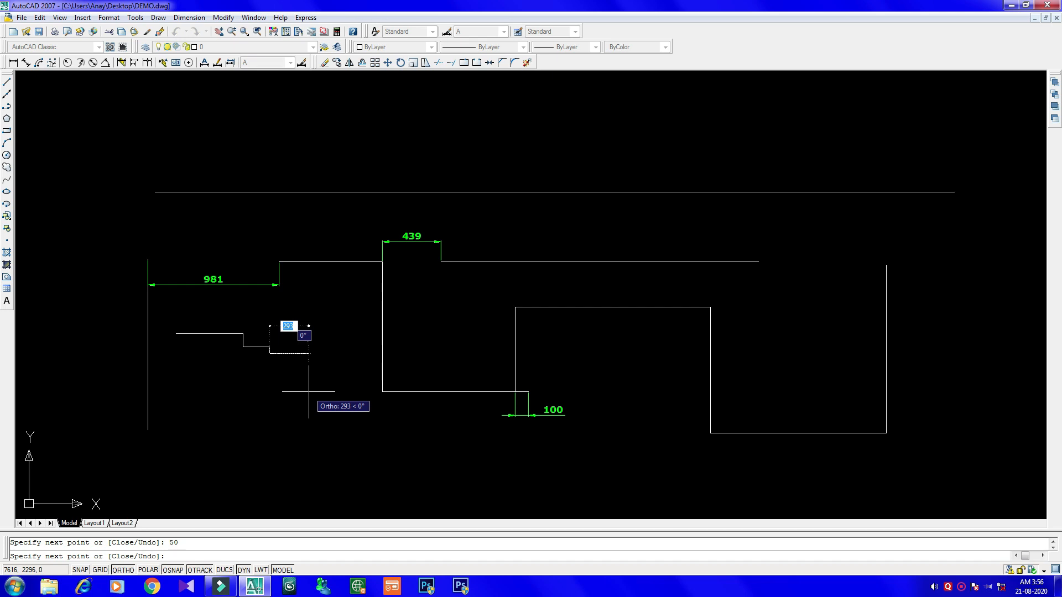
pyautogui.press('Escape')
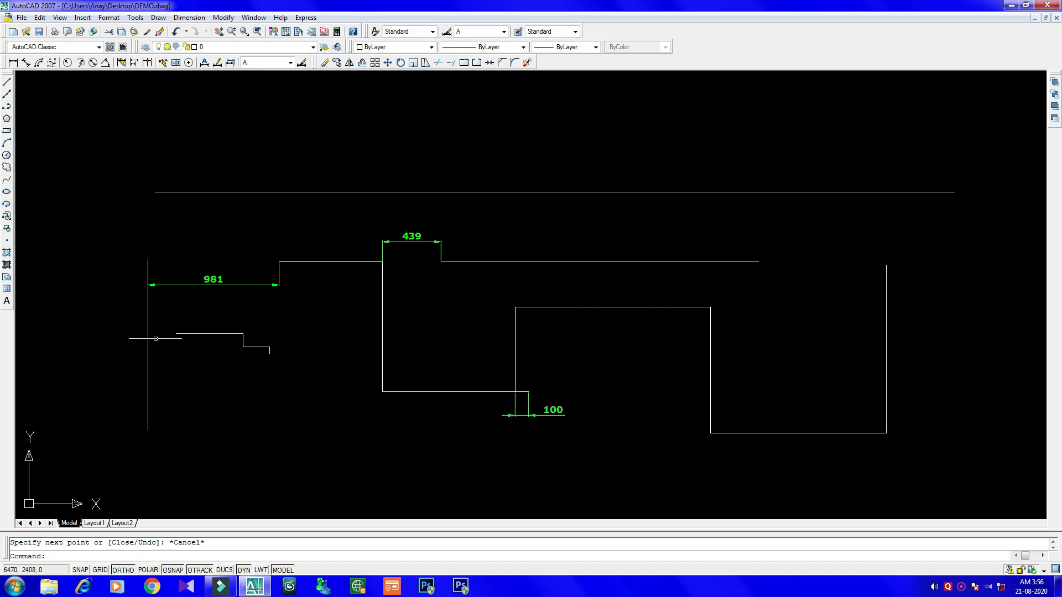
# Add a linear dimension above the first horizontal segment of the small stepped line.
pyautogui.click(13, 62)
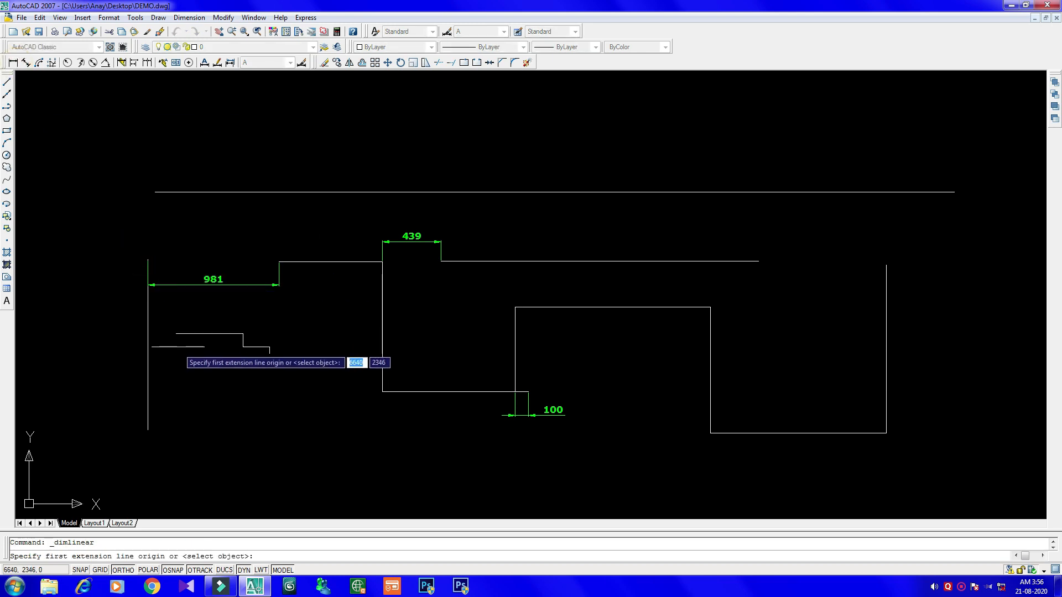
pyautogui.click(176, 334)
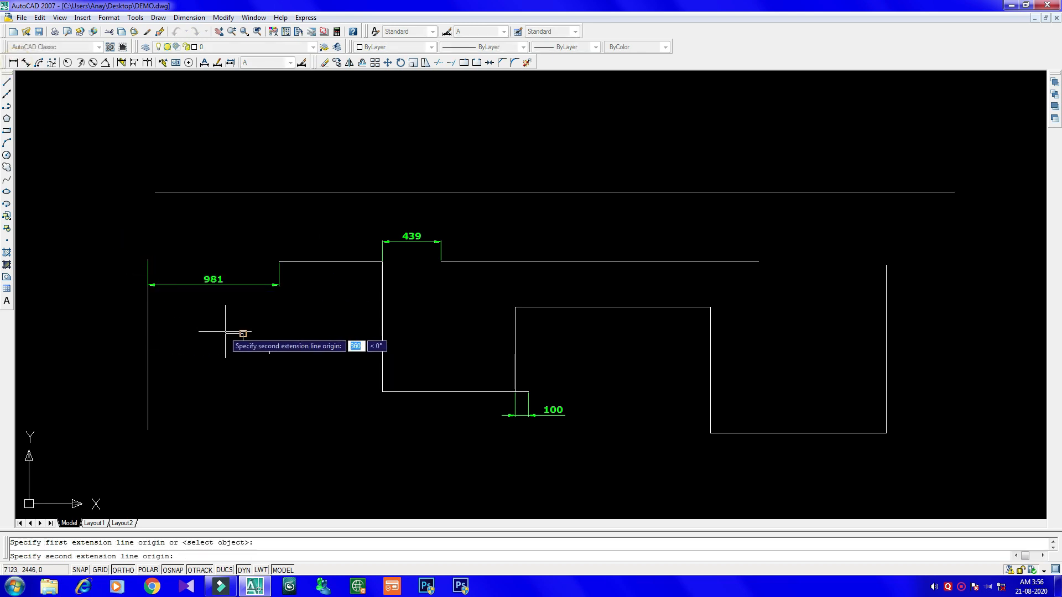
pyautogui.click(242, 333)
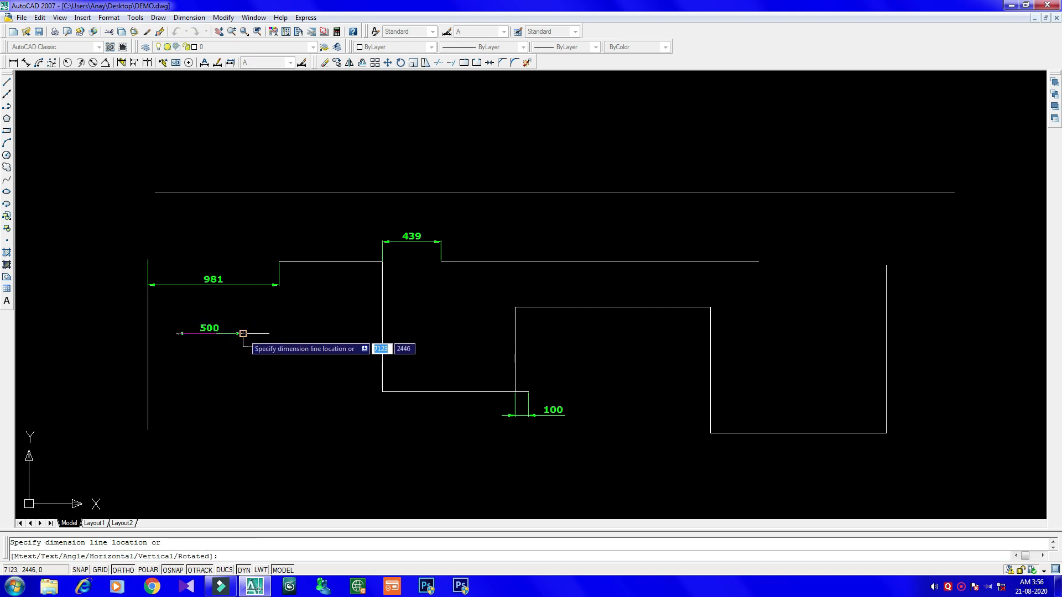
pyautogui.click(244, 314)
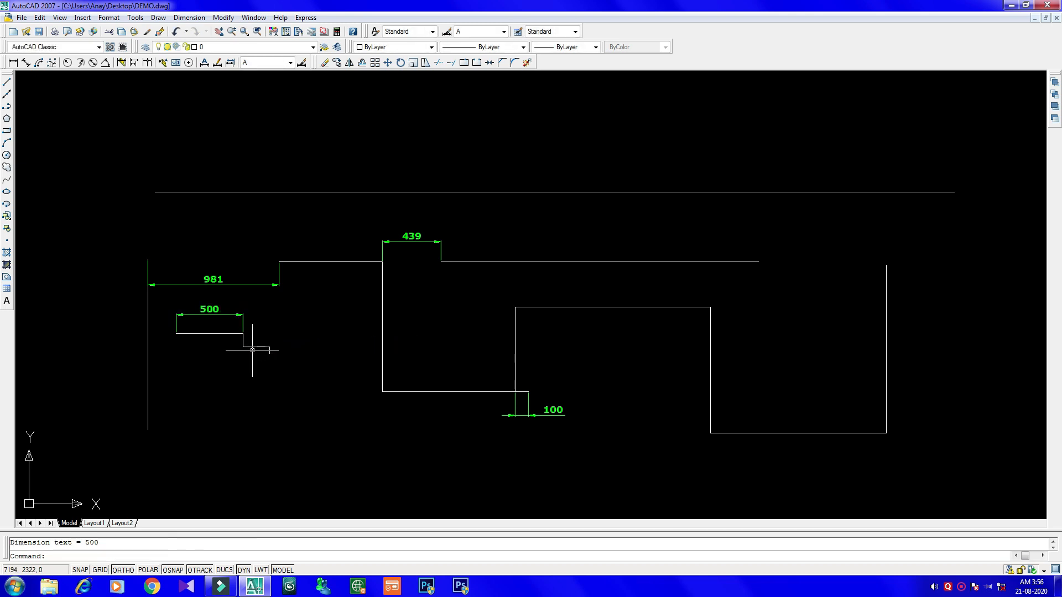
# Add a vertical linear dimension to the first drop of the small stepped line, placed to its left.
pyautogui.press('Return')
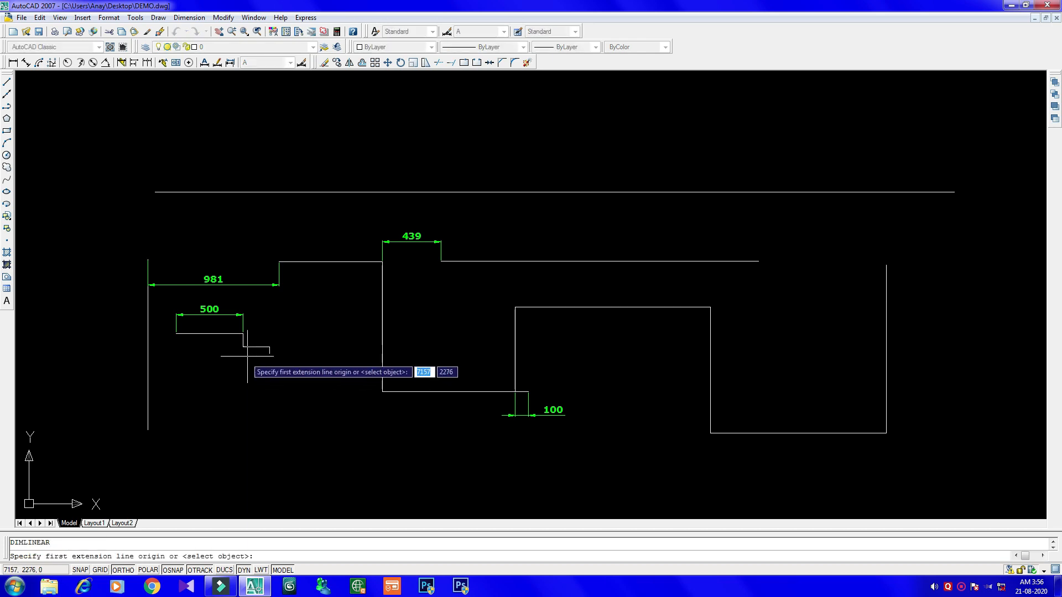
pyautogui.click(242, 333)
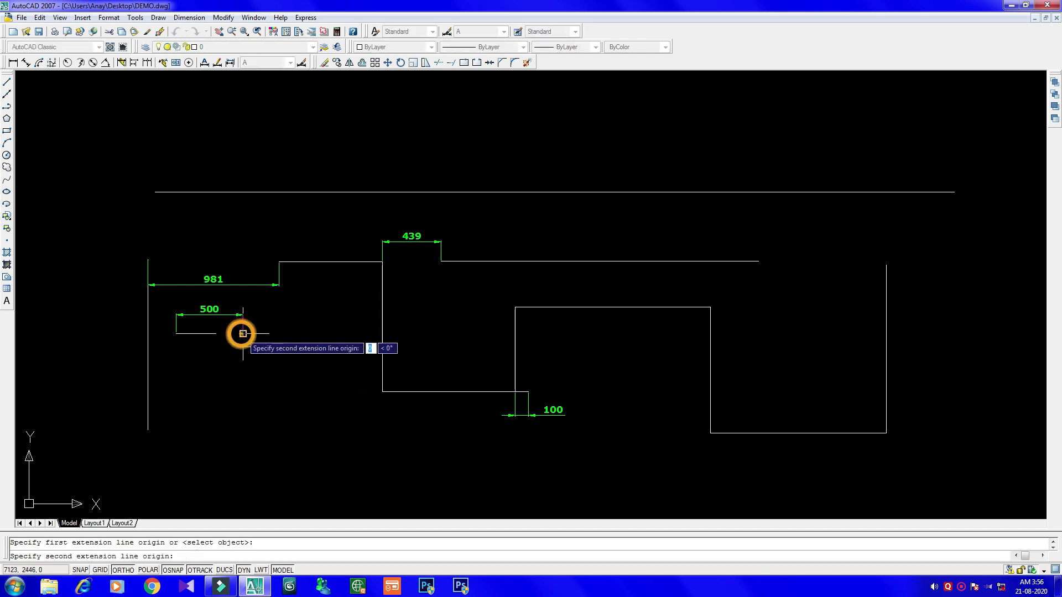
pyautogui.click(243, 346)
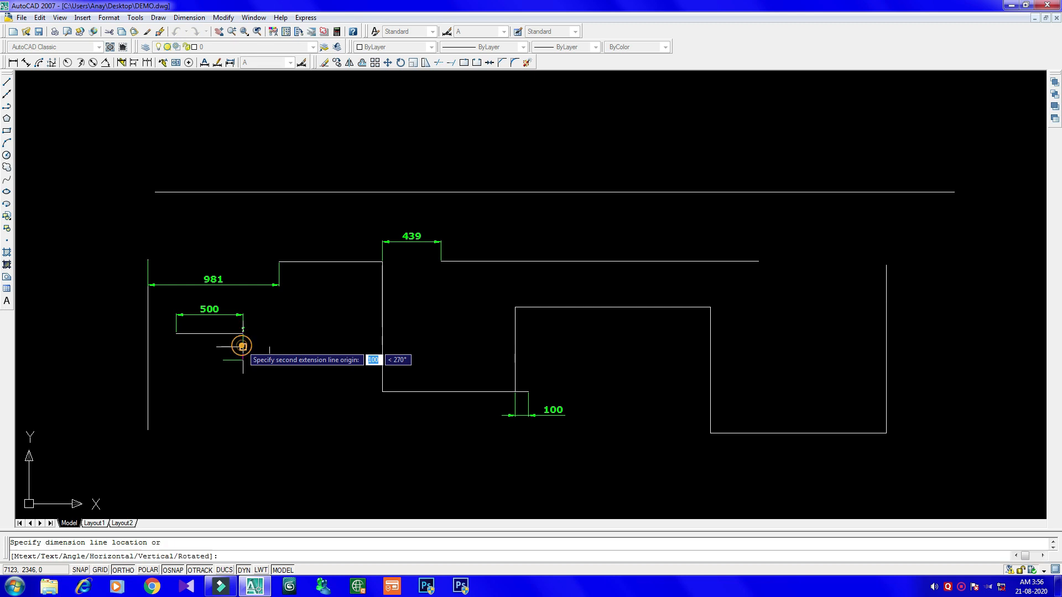
pyautogui.click(207, 354)
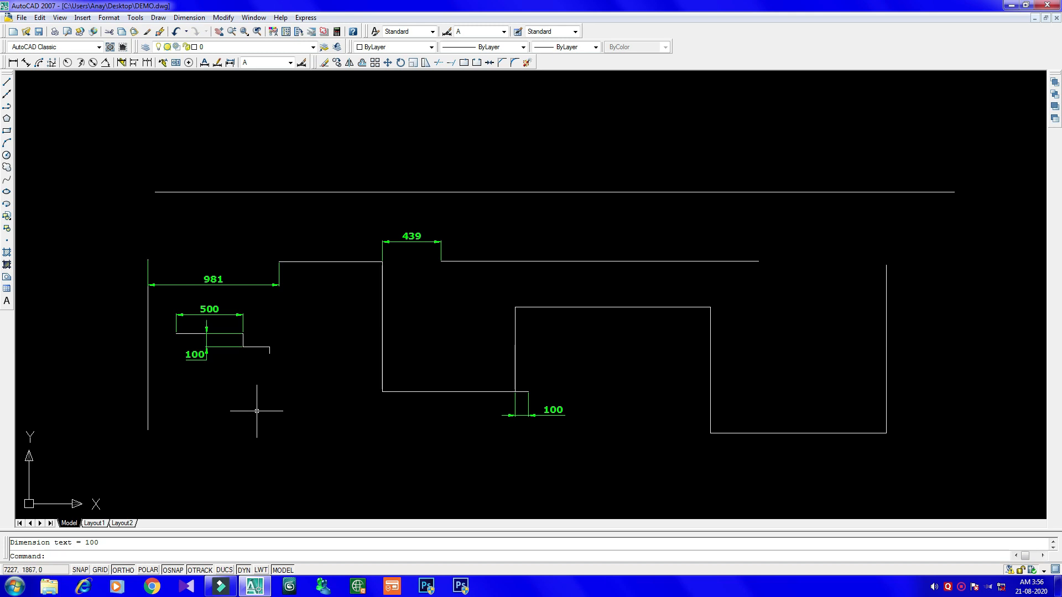
# Add a linear dimension above the second horizontal segment of the small stepped line.
pyautogui.press('space')
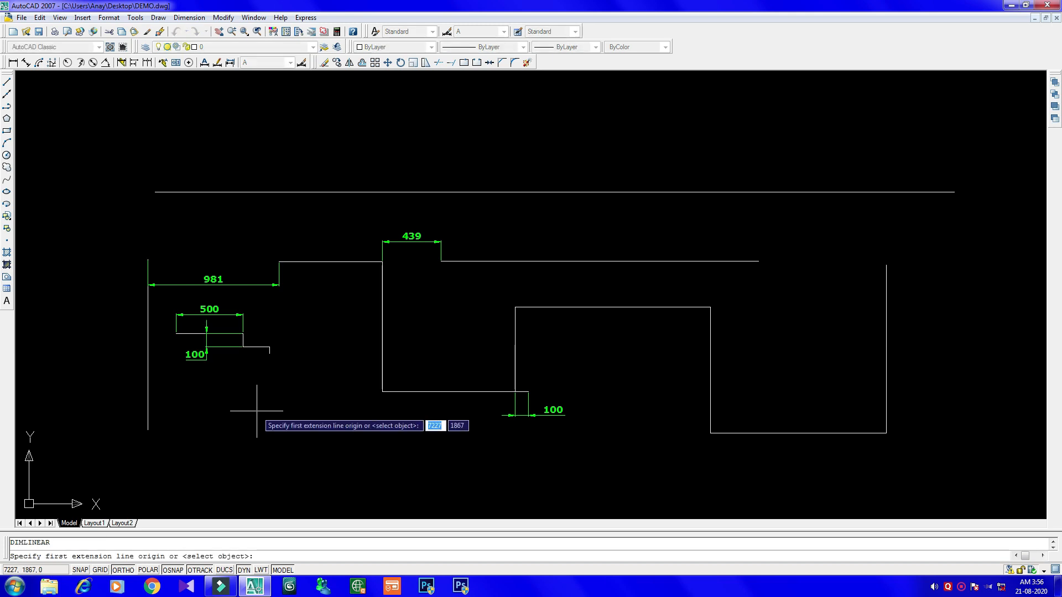
pyautogui.click(243, 346)
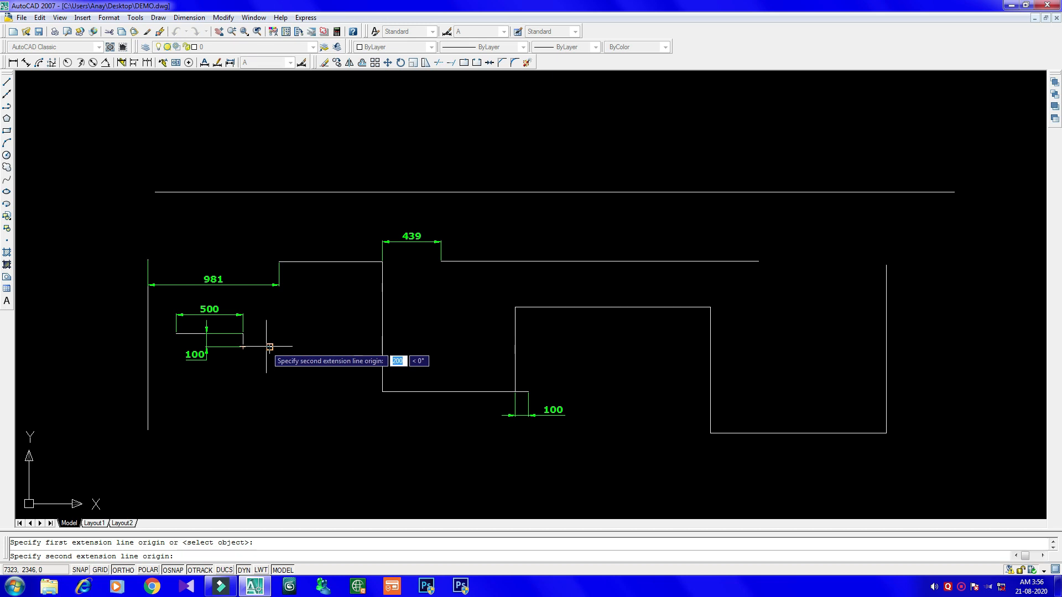
pyautogui.click(270, 347)
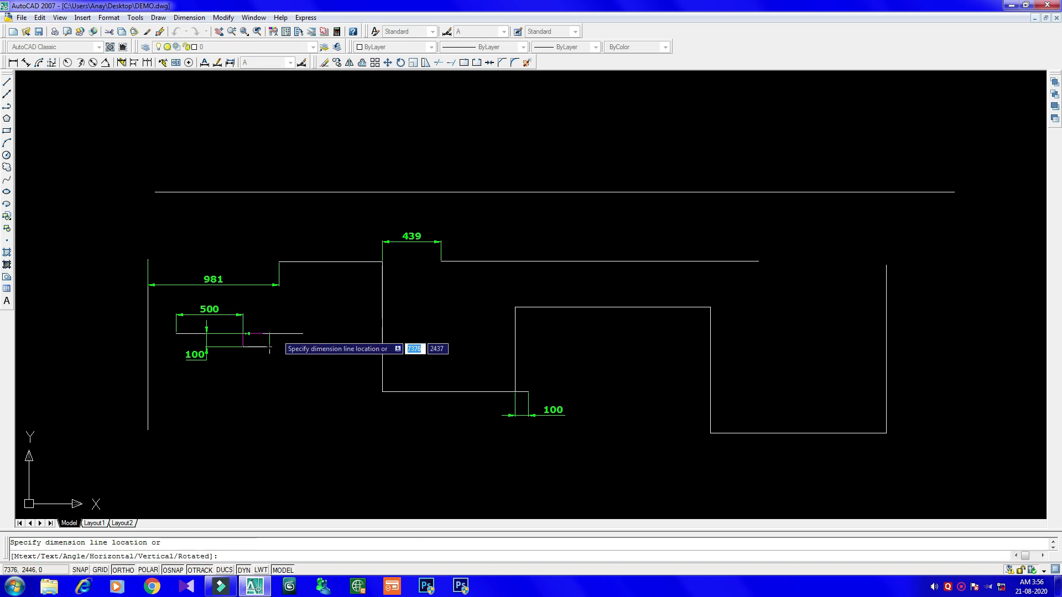
pyautogui.click(279, 302)
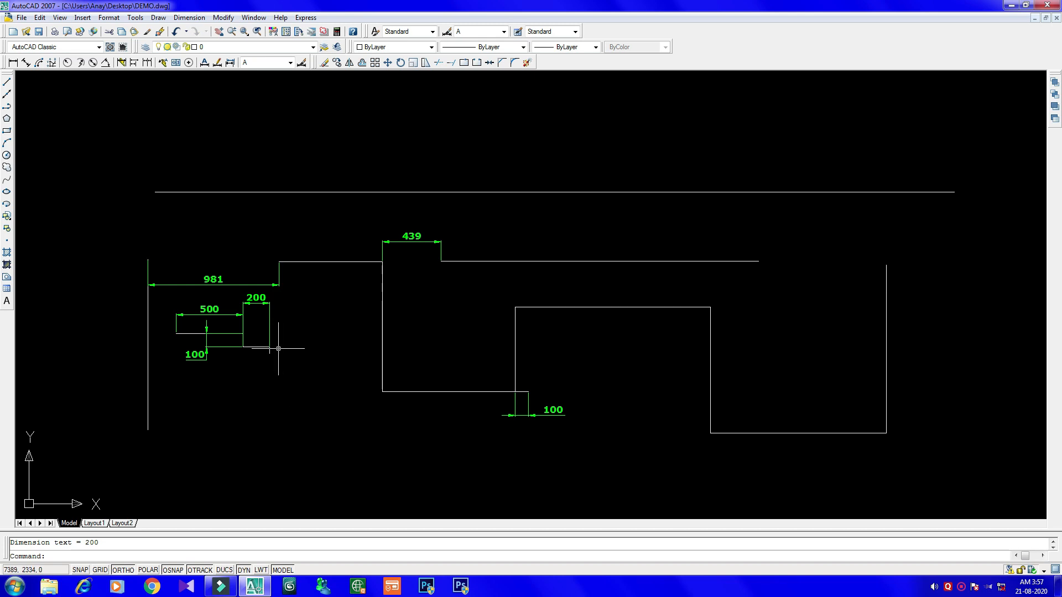
# Add a vertical linear dimension to the final short drop of the small stepped line, placed to its right.
pyautogui.press('Return')
pyautogui.click(269, 348)
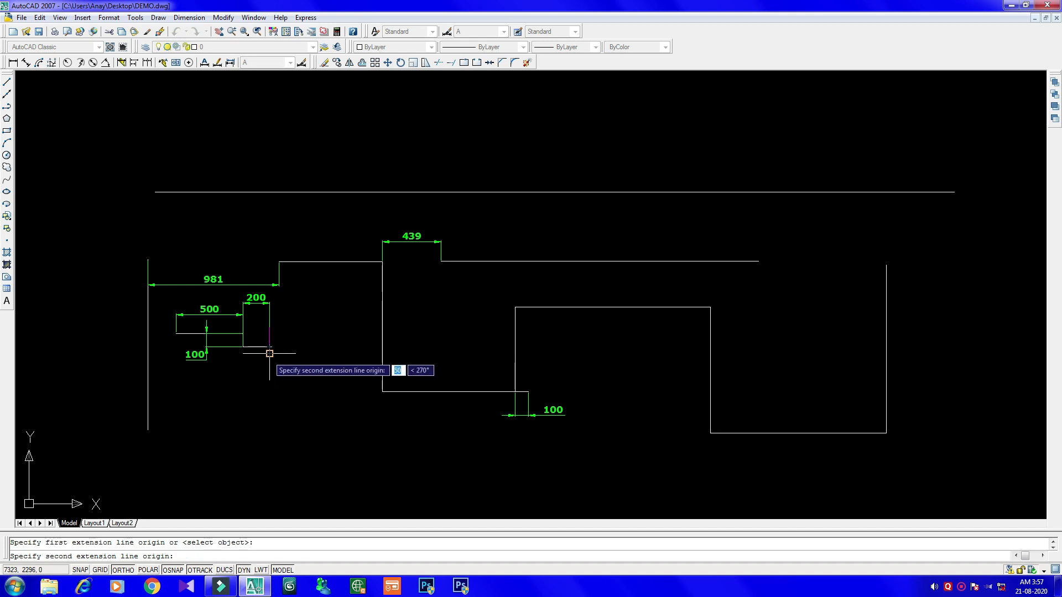
pyautogui.click(269, 354)
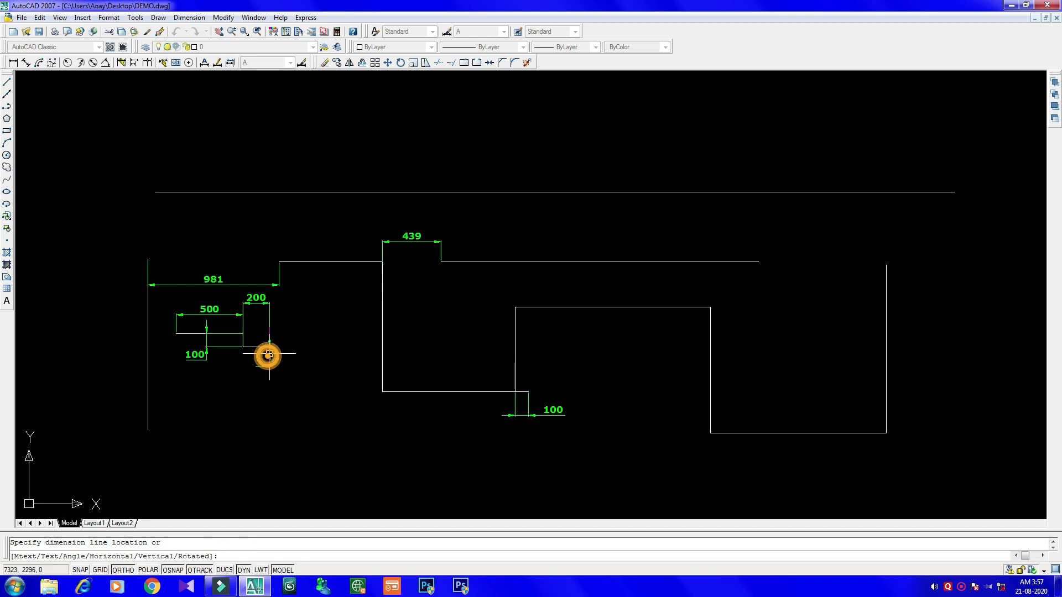
pyautogui.click(300, 353)
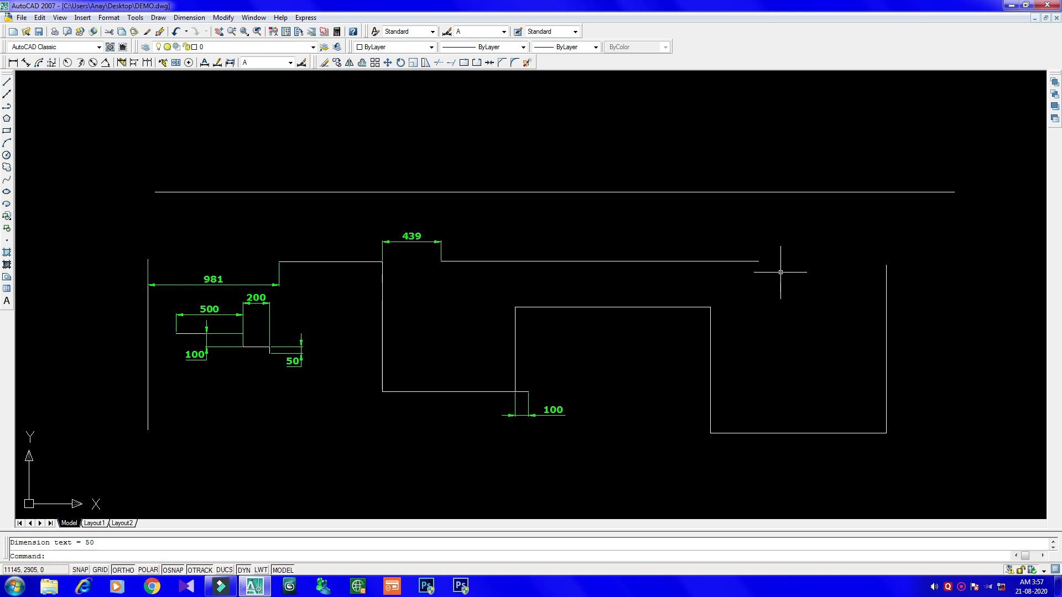
pyautogui.write('l')
pyautogui.press('Return')
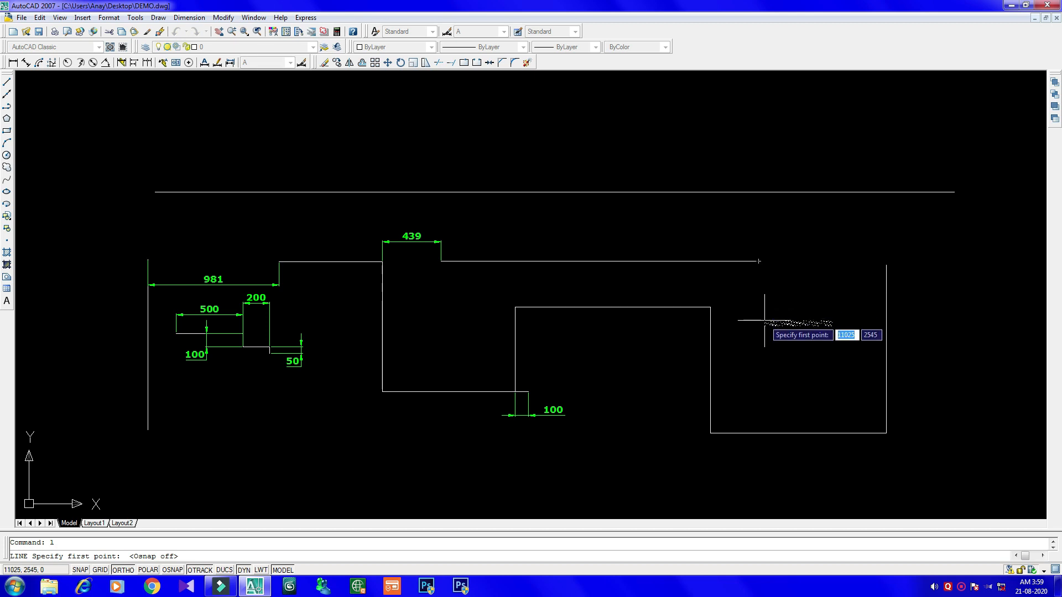
pyautogui.press('F4')
pyautogui.press('F4')
pyautogui.press('F3')
pyautogui.press('F3')
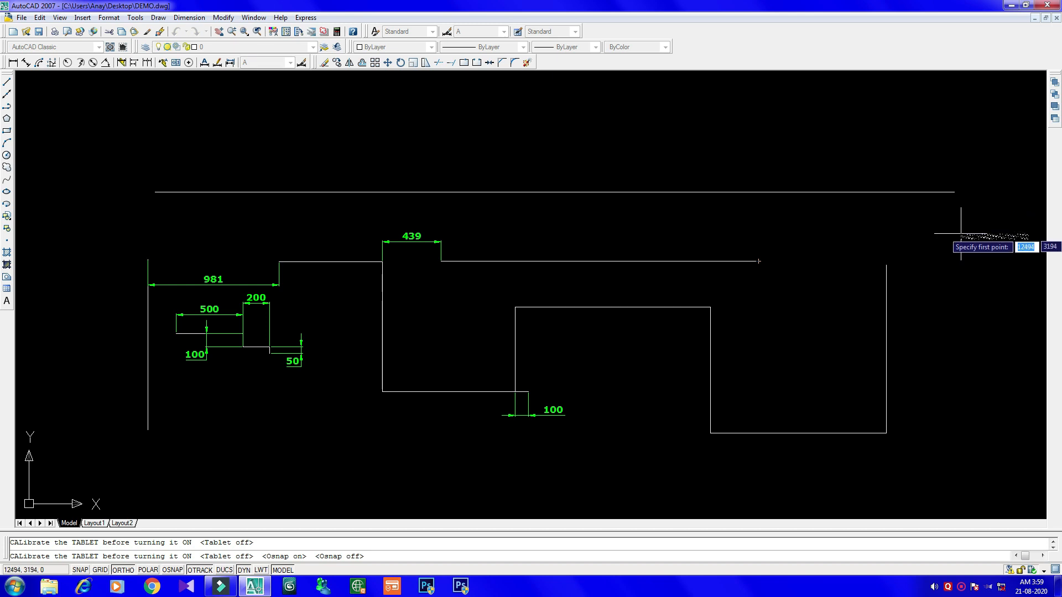
pyautogui.scroll(2, 957, 191)
pyautogui.scroll(3, 957, 190)
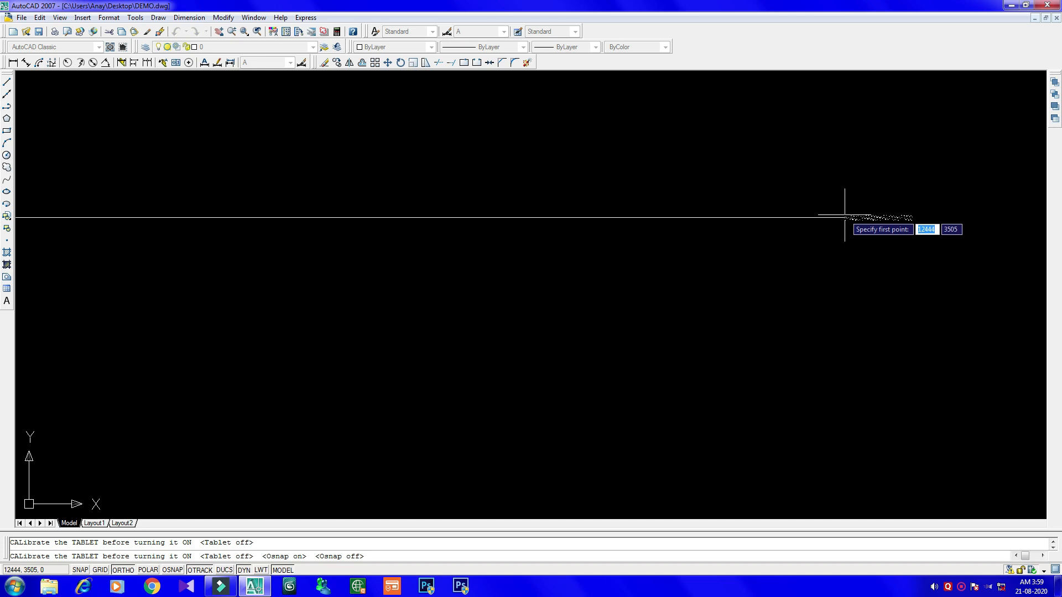
pyautogui.scroll(-14, 845, 215)
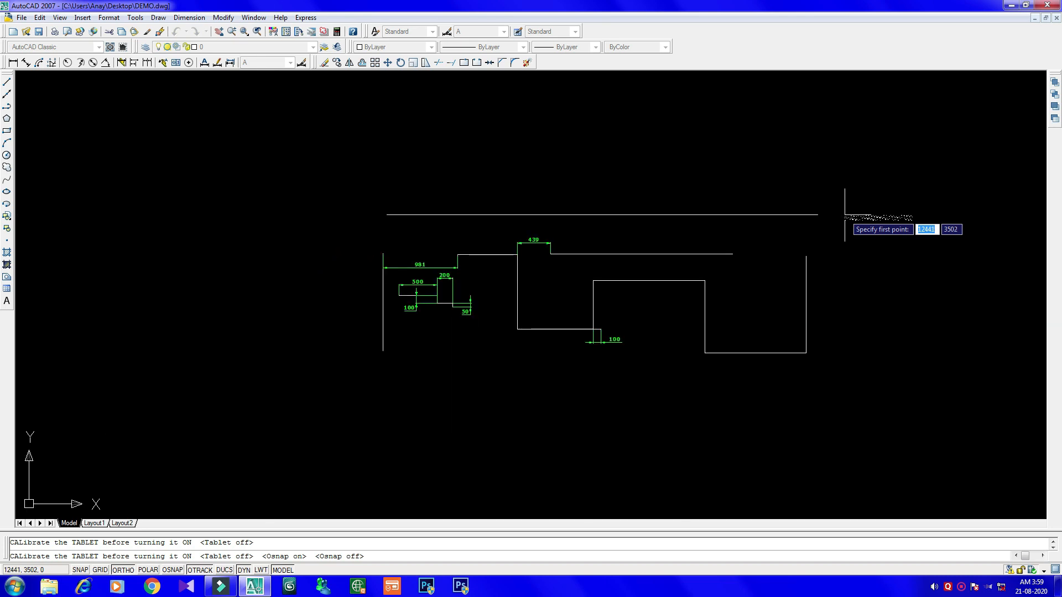
pyautogui.scroll(1, 845, 214)
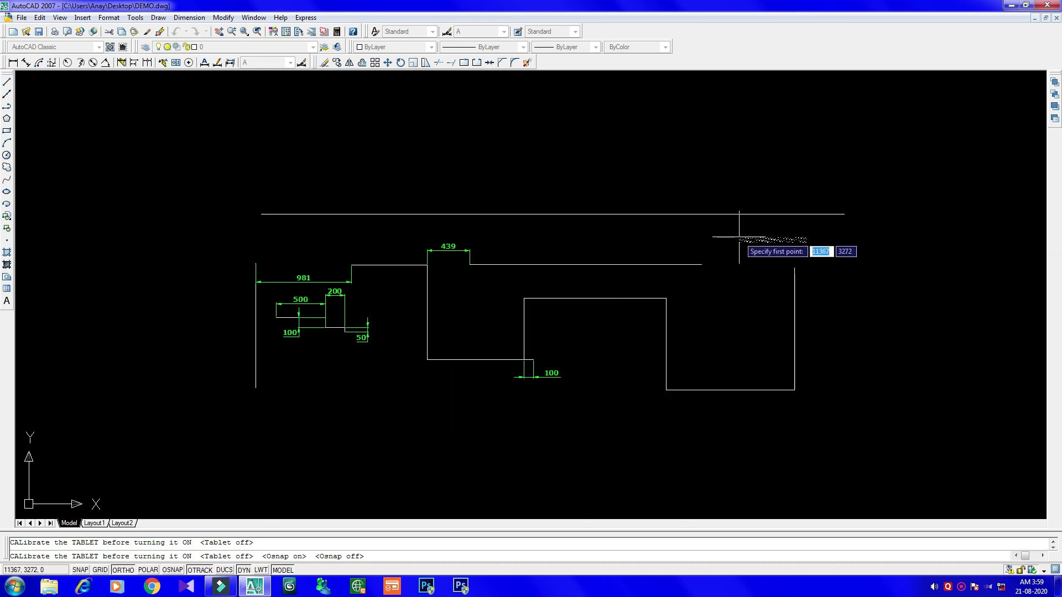
pyautogui.scroll(1, 739, 237)
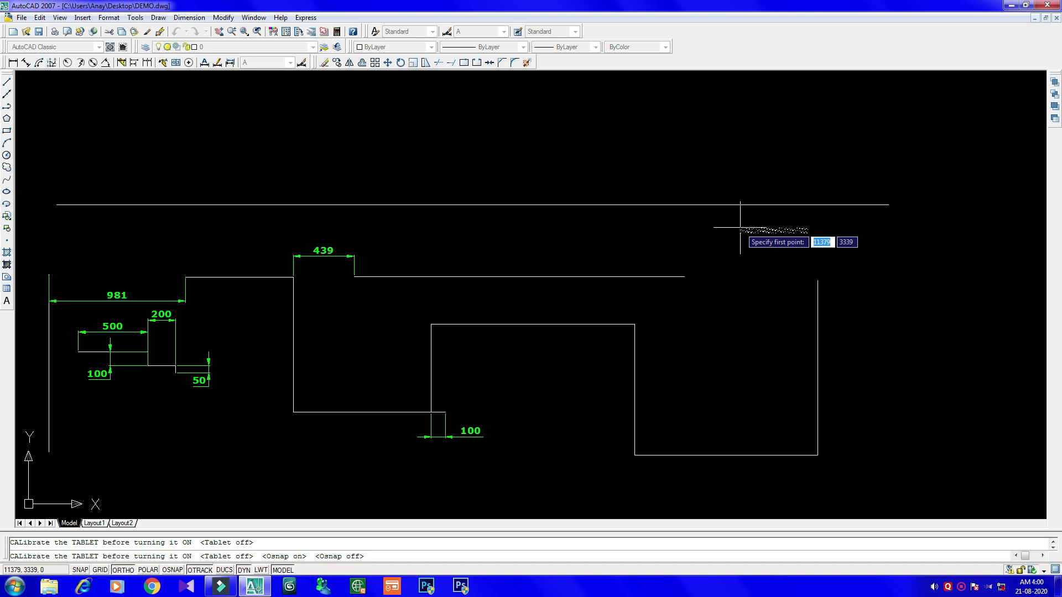
pyautogui.press('F3')
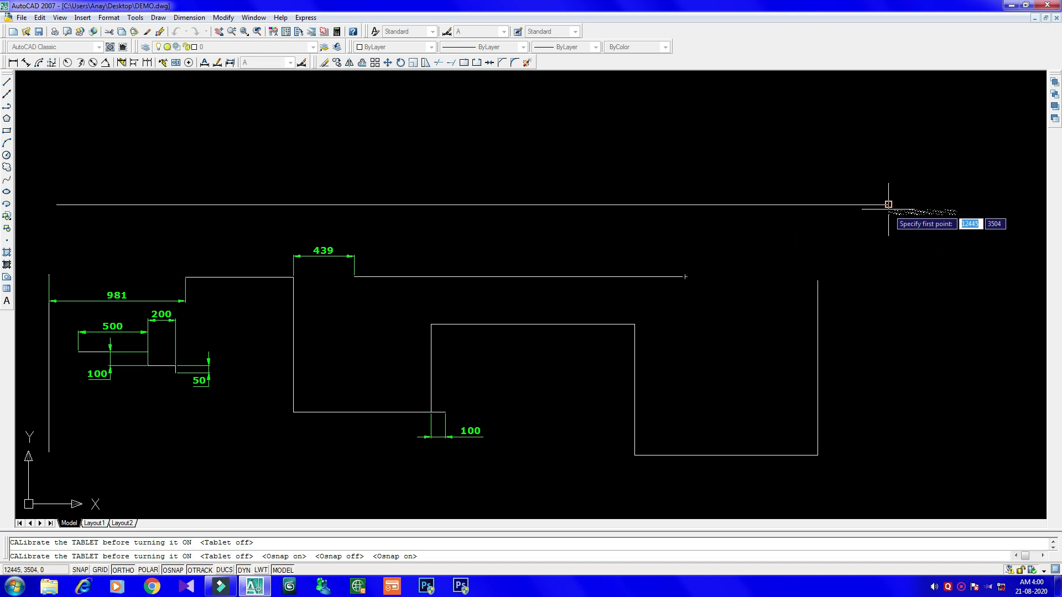
pyautogui.press('F3')
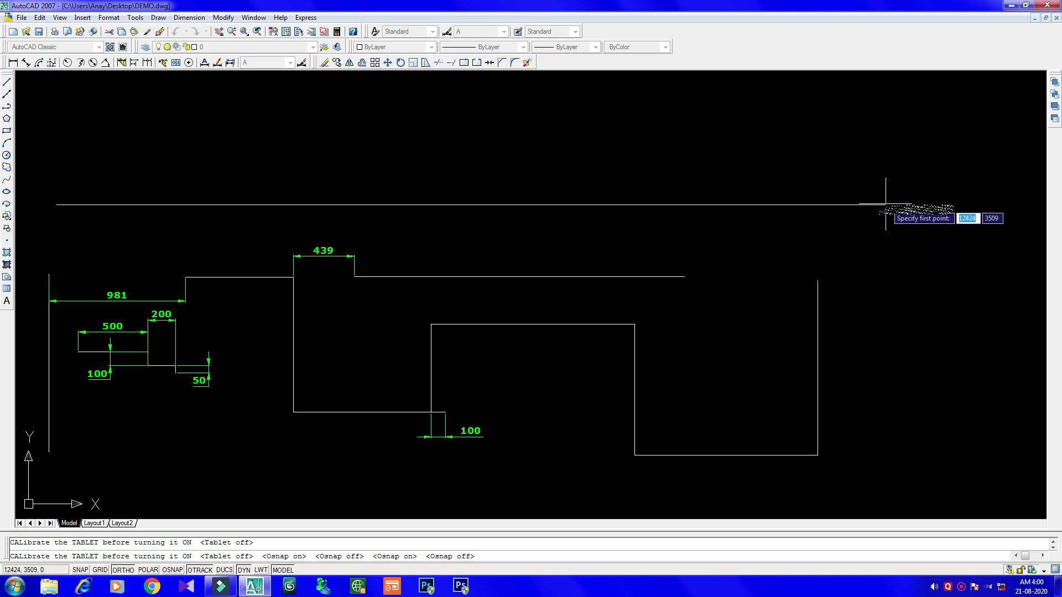
pyautogui.moveTo(555, 244)
pyautogui.mouseDown(button='middle')
pyautogui.moveTo(604, 241)
pyautogui.moveTo(615, 230)
pyautogui.mouseUp(button='middle')
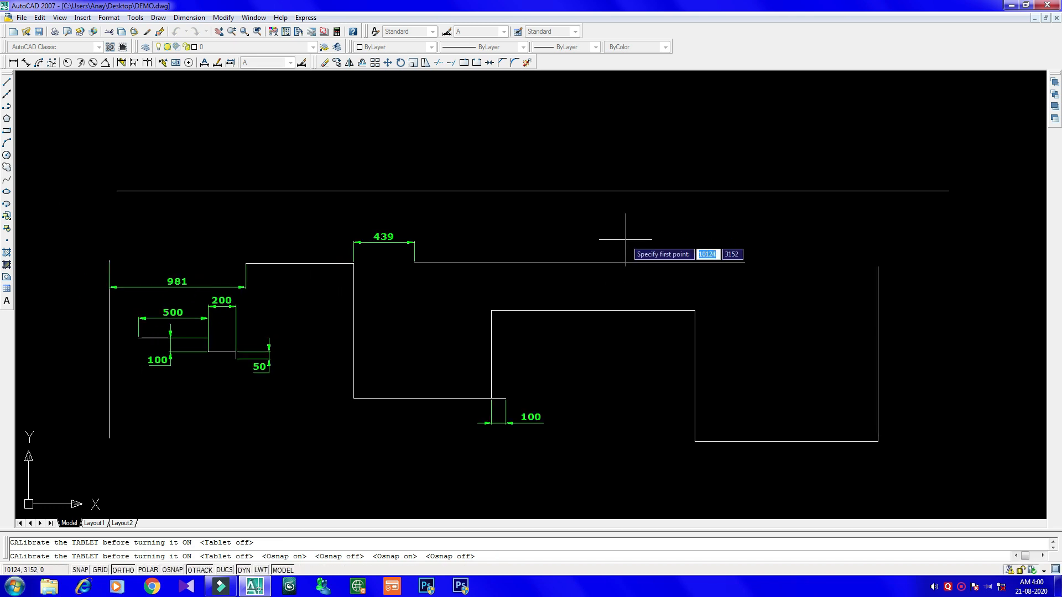
pyautogui.press('F3')
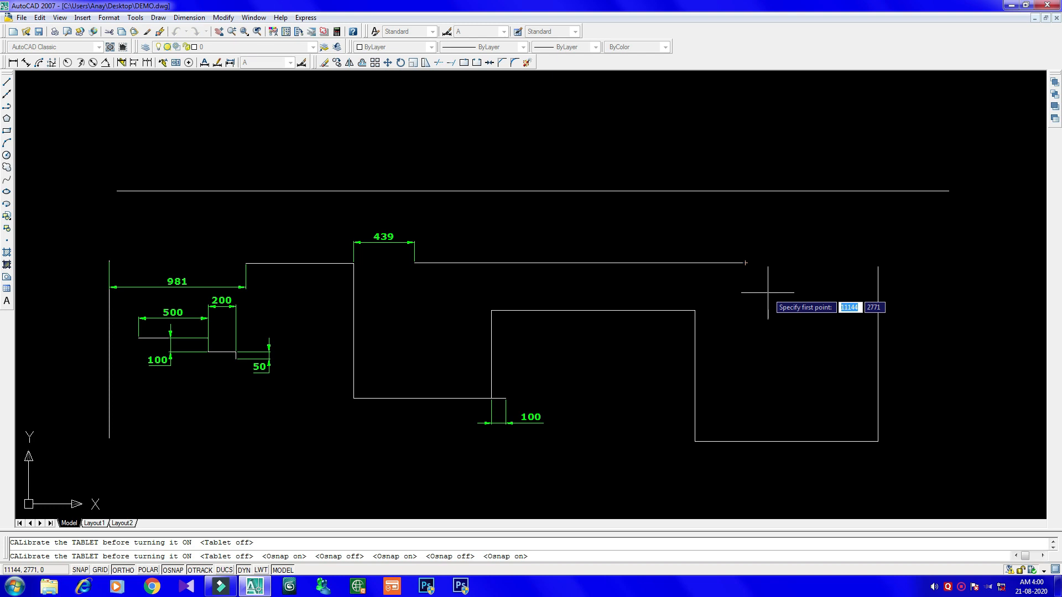
pyautogui.press('Escape')
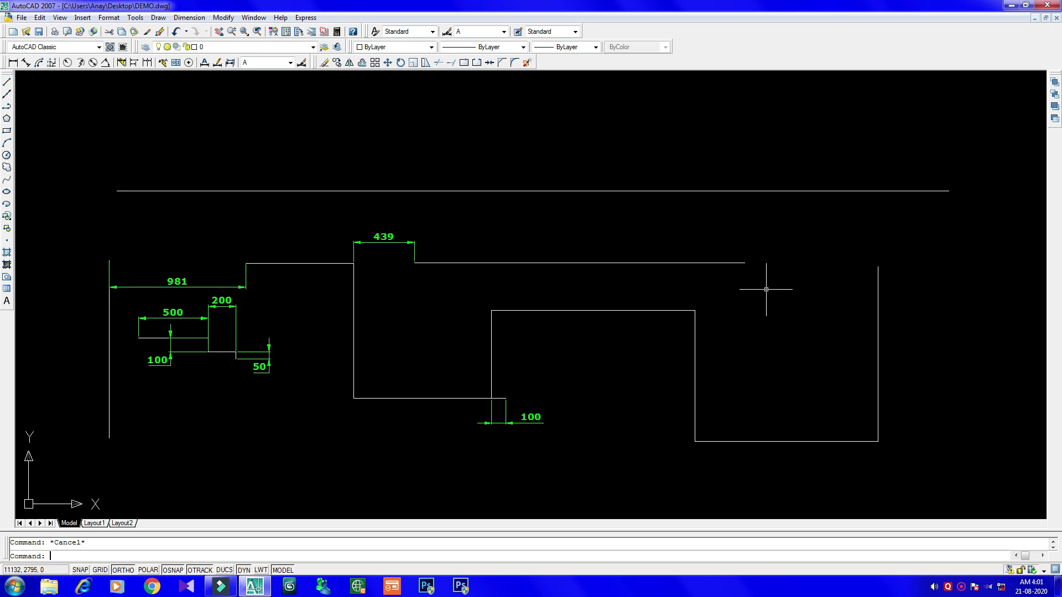
# With Ortho off, draw a slanted line from the right end of the middle horizontal line to the right end of the long upper line.
pyautogui.write('l')
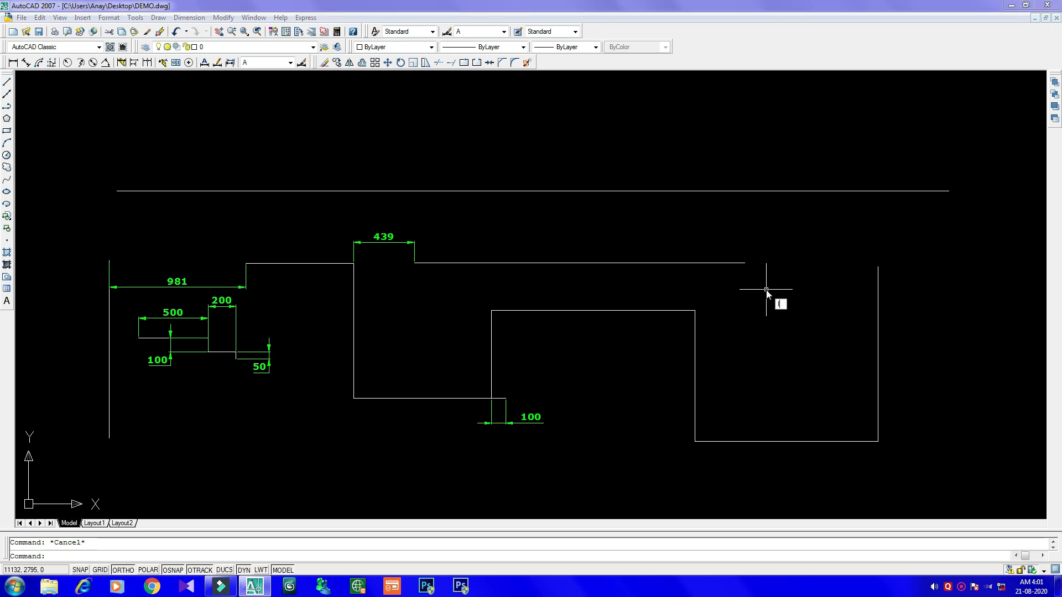
pyautogui.press('Return')
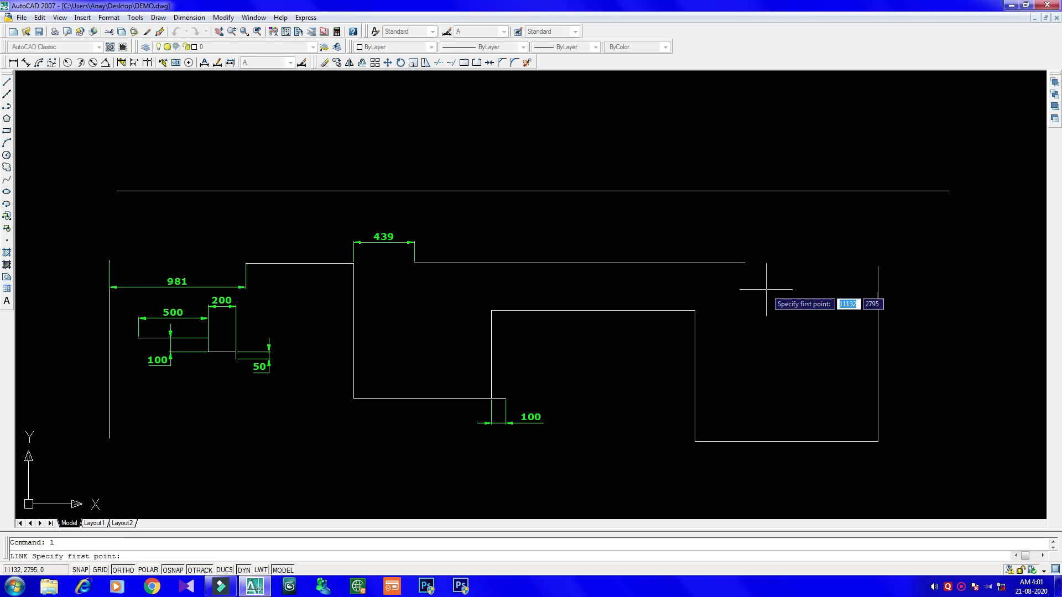
pyautogui.click(745, 262)
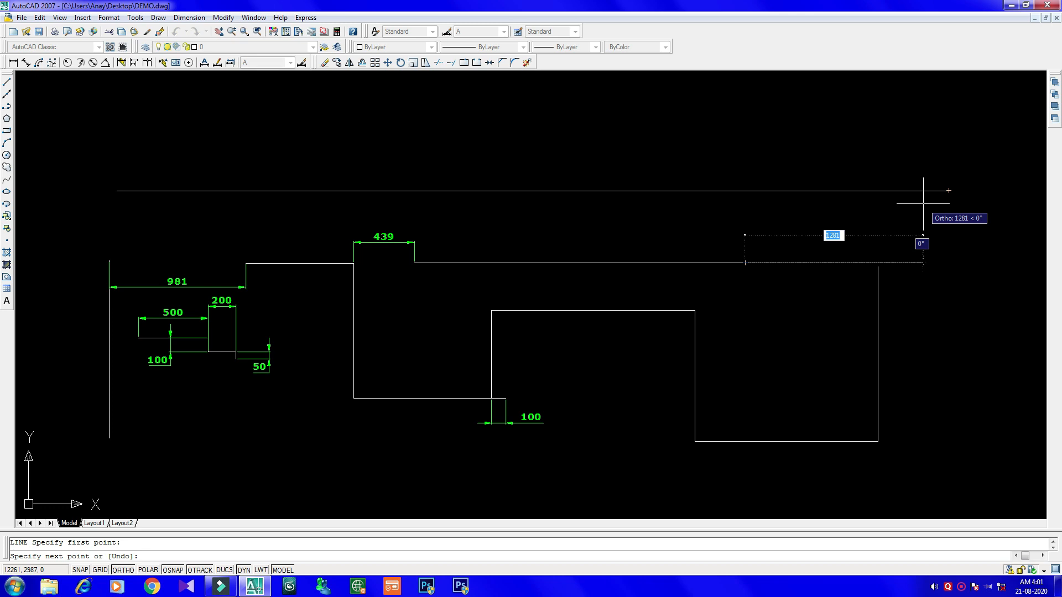
pyautogui.press('F8')
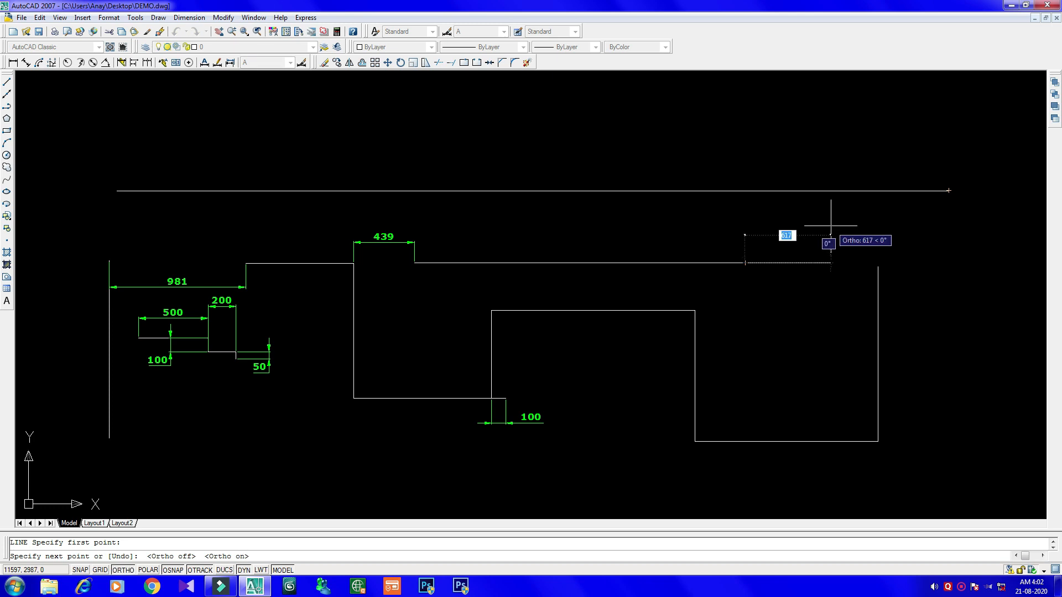
pyautogui.press('F8')
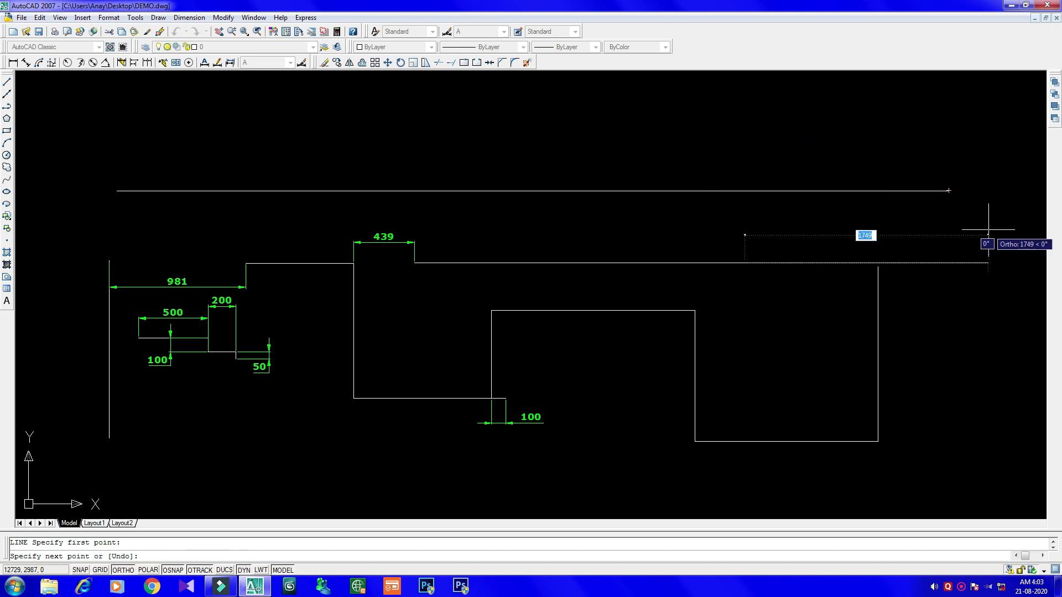
pyautogui.press('F8')
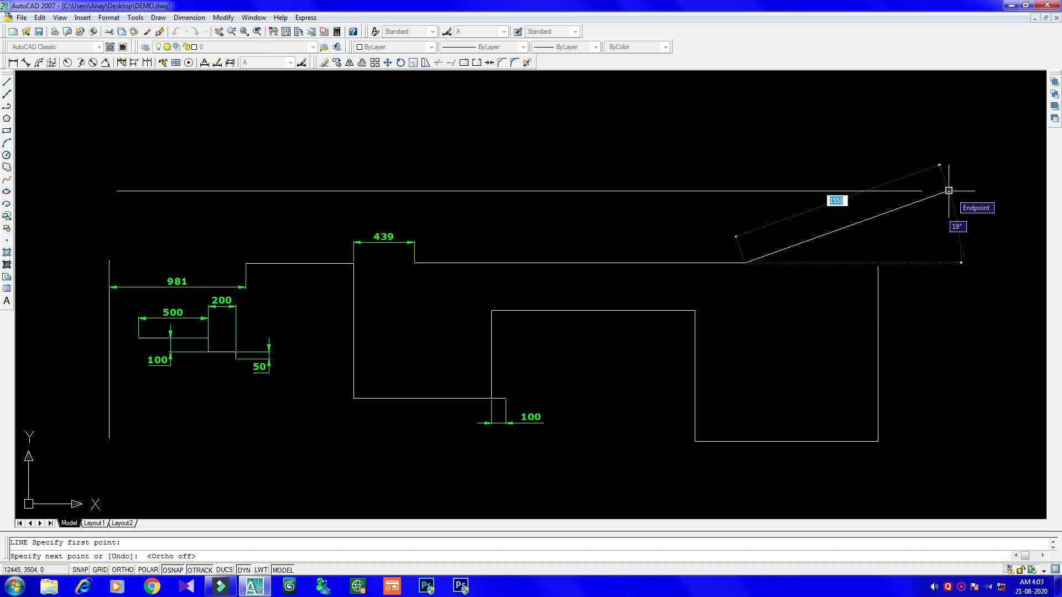
pyautogui.press('F8')
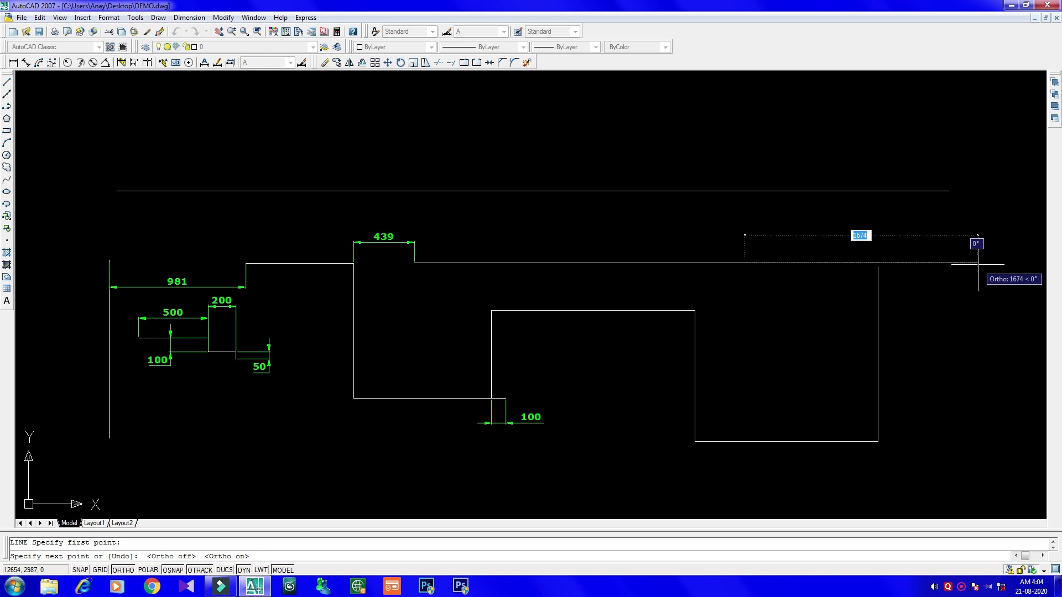
pyautogui.press('F8')
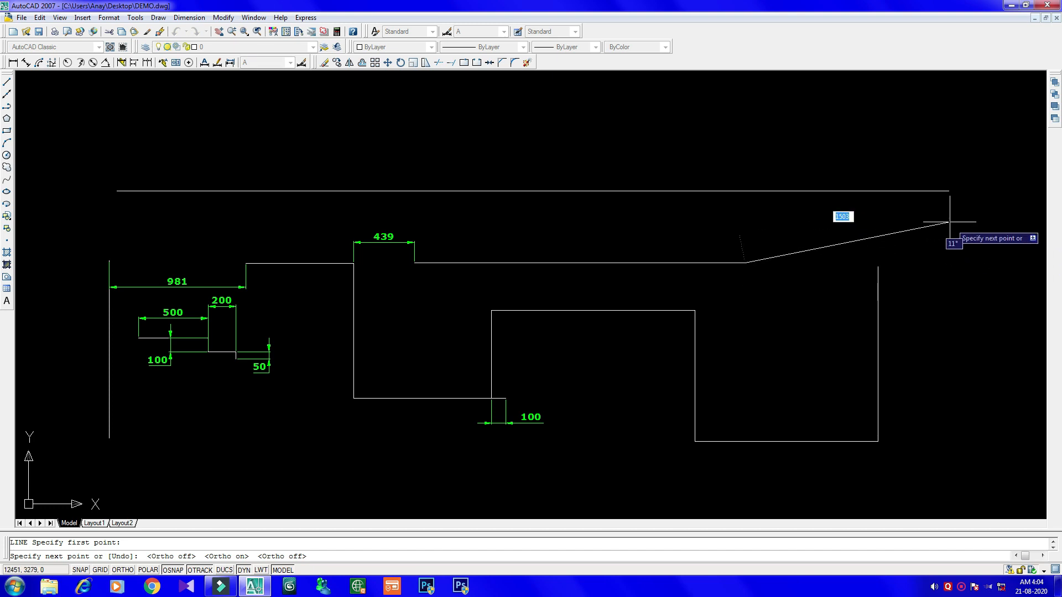
pyautogui.click(949, 191)
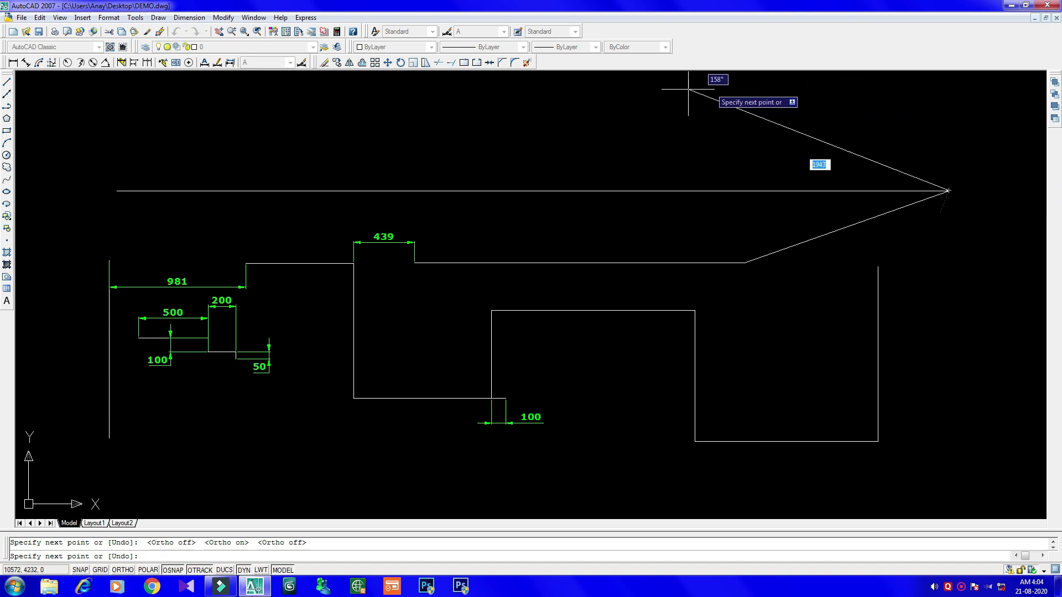
# Continue the line to a free point above the long upper line, another inside the stepped line's raised section, and the stepped line's lower-right corner.
pyautogui.click(618, 123)
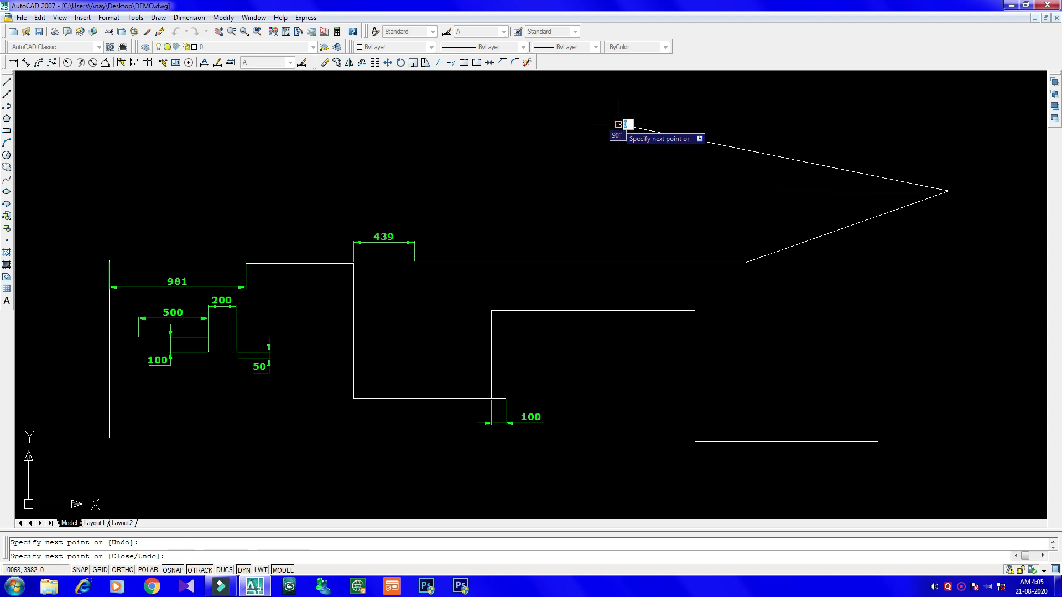
pyautogui.click(576, 342)
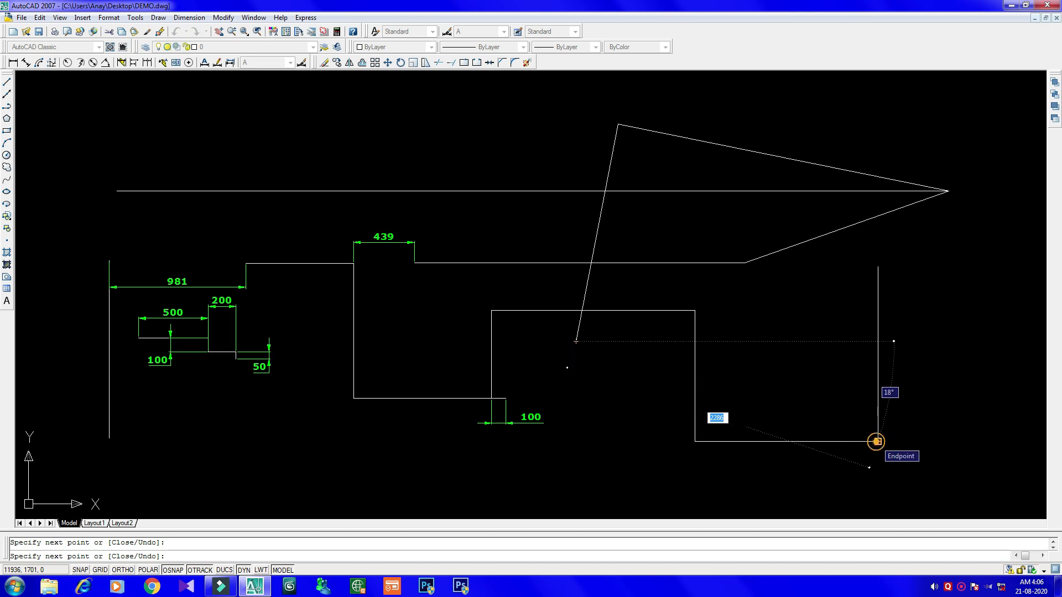
pyautogui.click(878, 442)
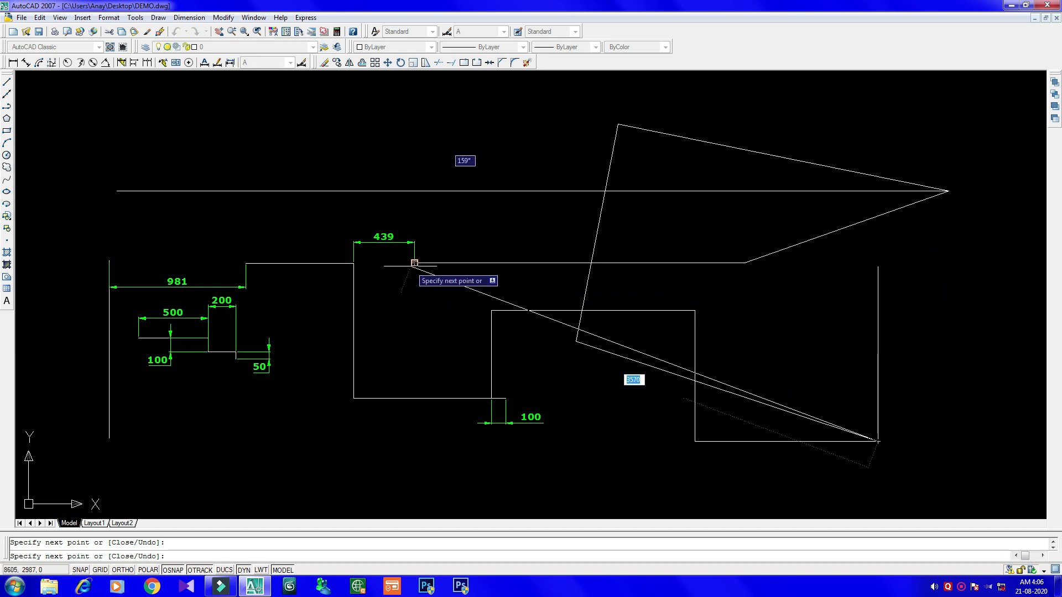
# Continue the line through the left ends of the middle and long upper horizontal lines, and back to the apex above them.
pyautogui.click(415, 261)
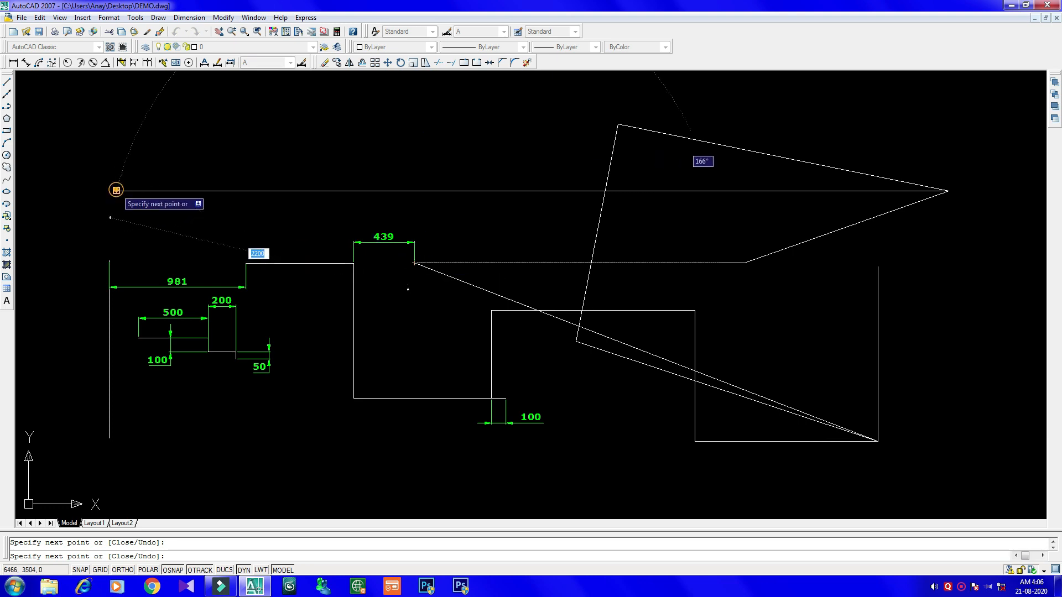
pyautogui.click(114, 191)
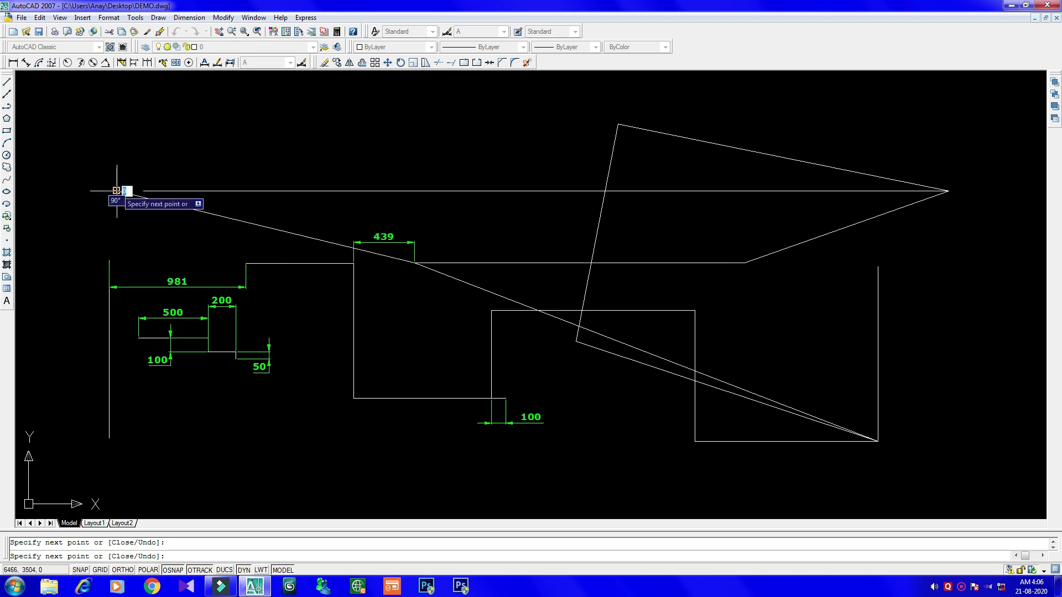
pyautogui.click(618, 124)
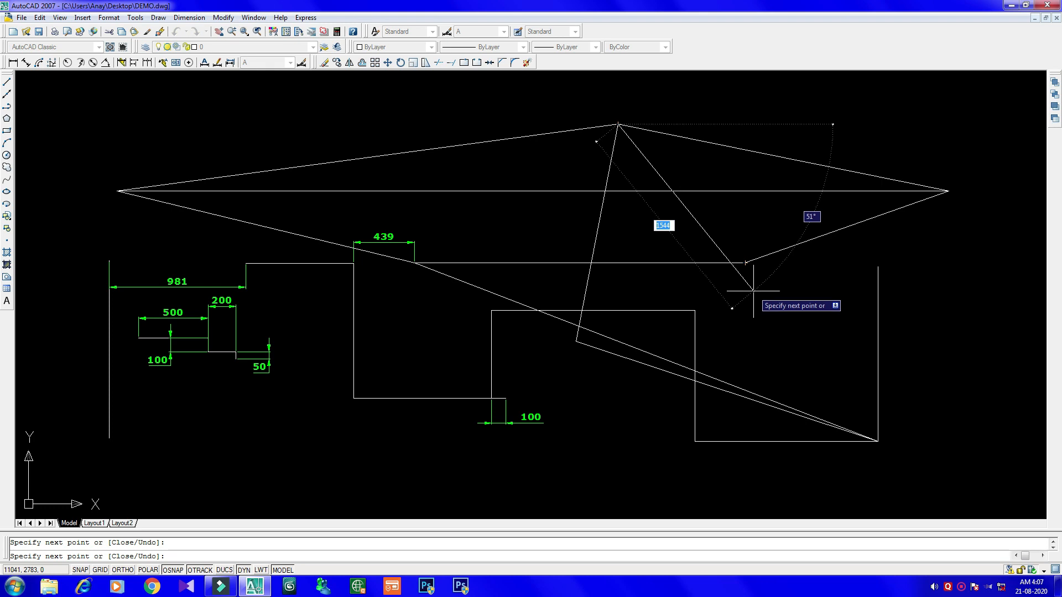
# Draw a vertical segment about 2211 down from the apex with Ortho on, and with Ortho off end the line at the long upper line's right end.
pyautogui.press('F8')
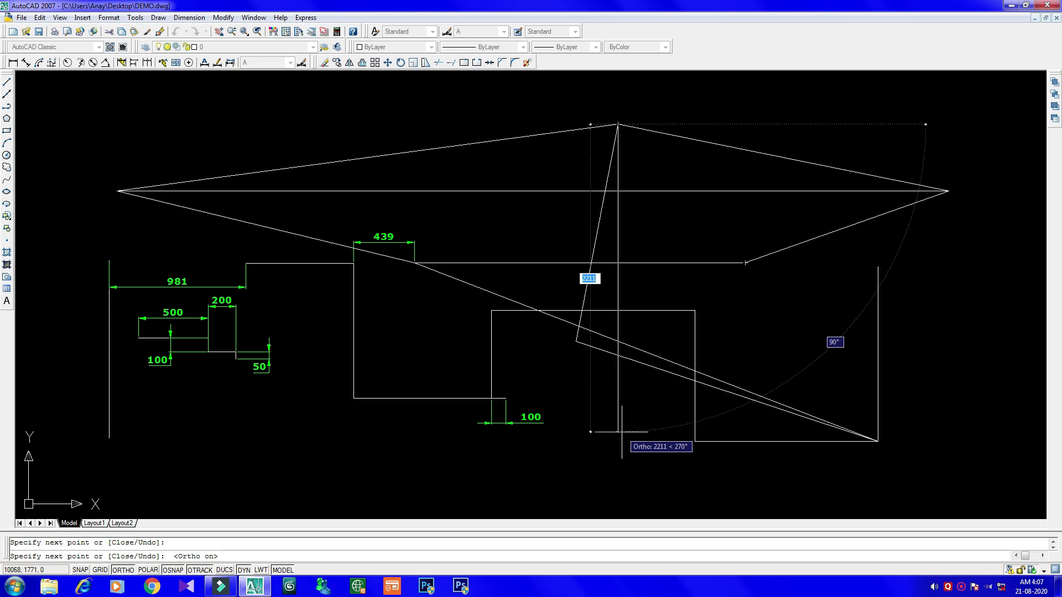
pyautogui.click(622, 432)
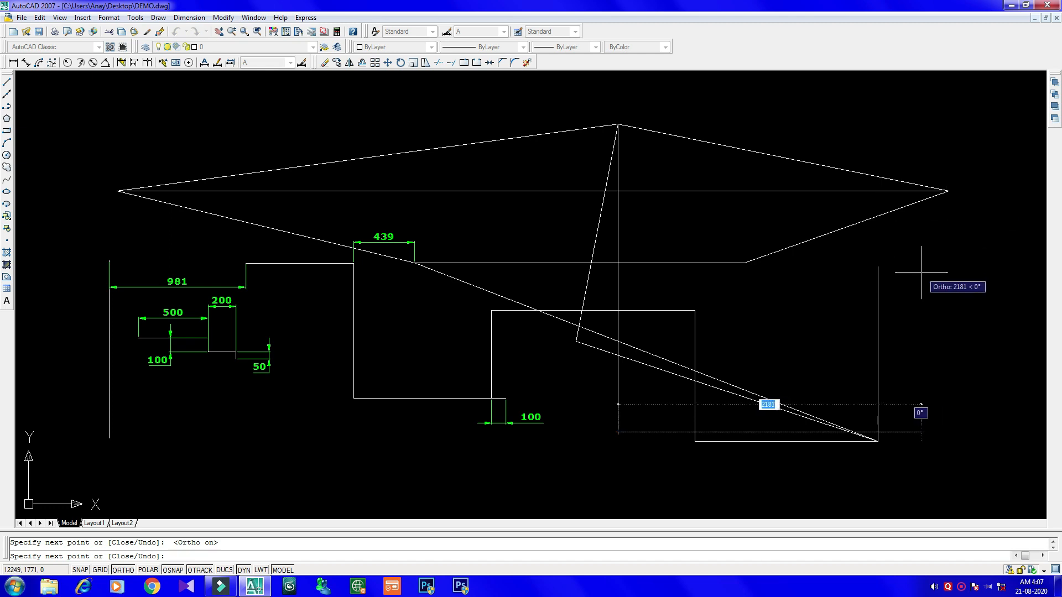
pyautogui.press('F8')
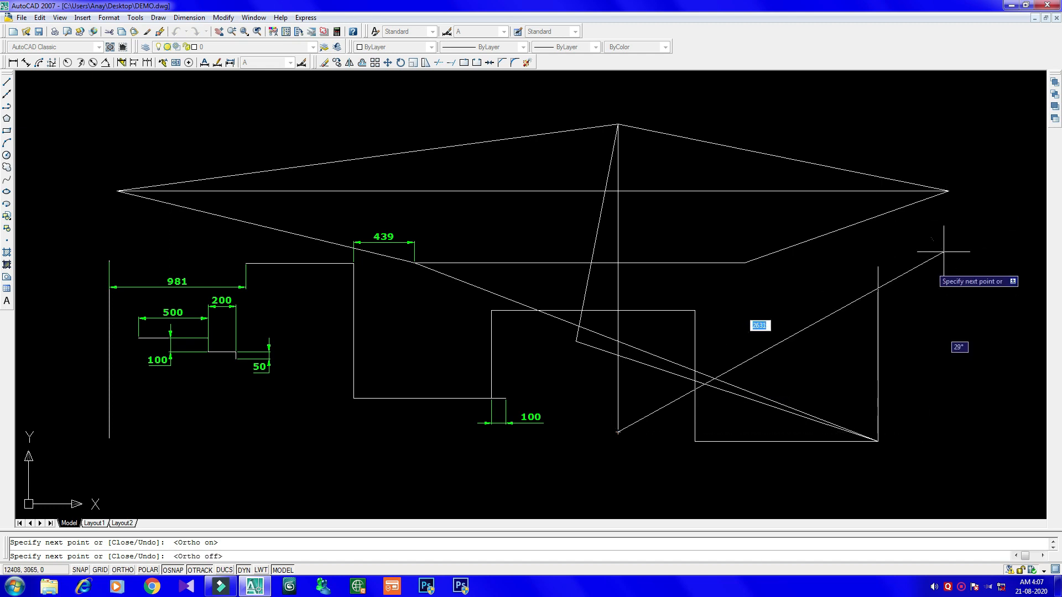
pyautogui.click(950, 191)
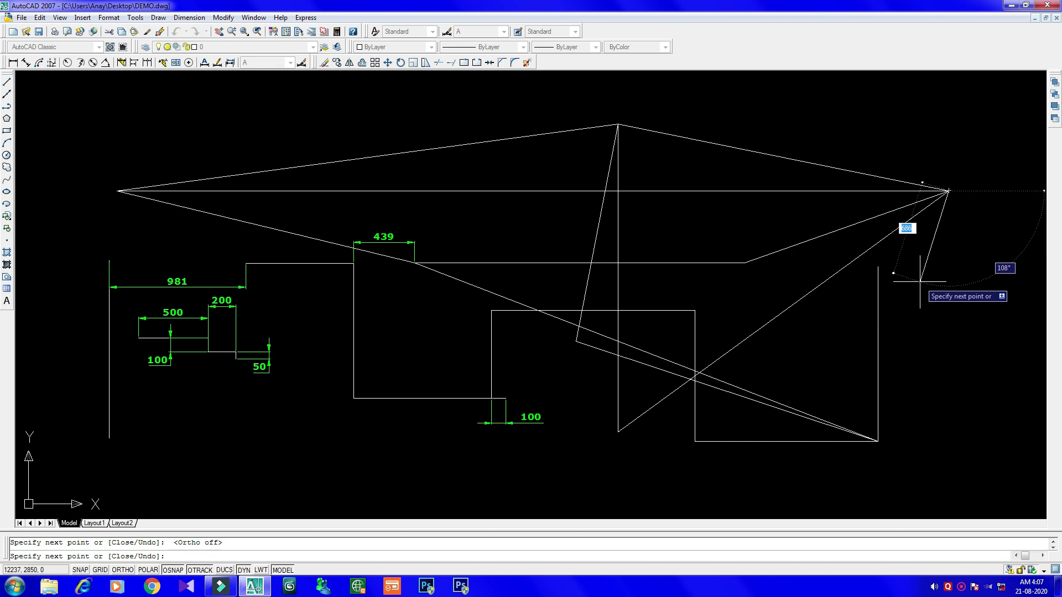
pyautogui.press('Escape')
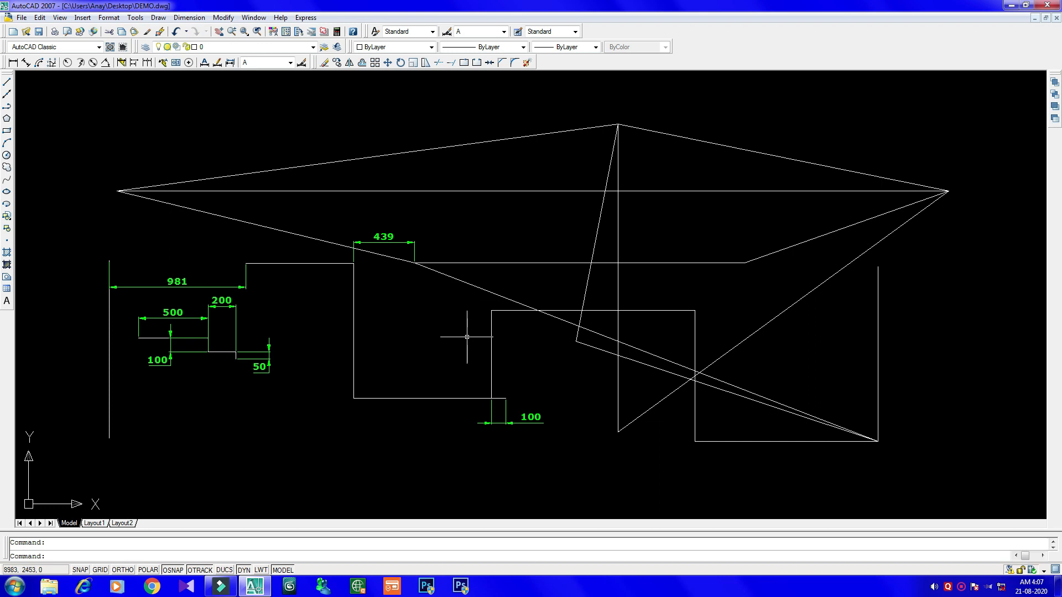
pyautogui.write('l')
pyautogui.press('Return')
pyautogui.click(879, 266)
pyautogui.press('Escape')
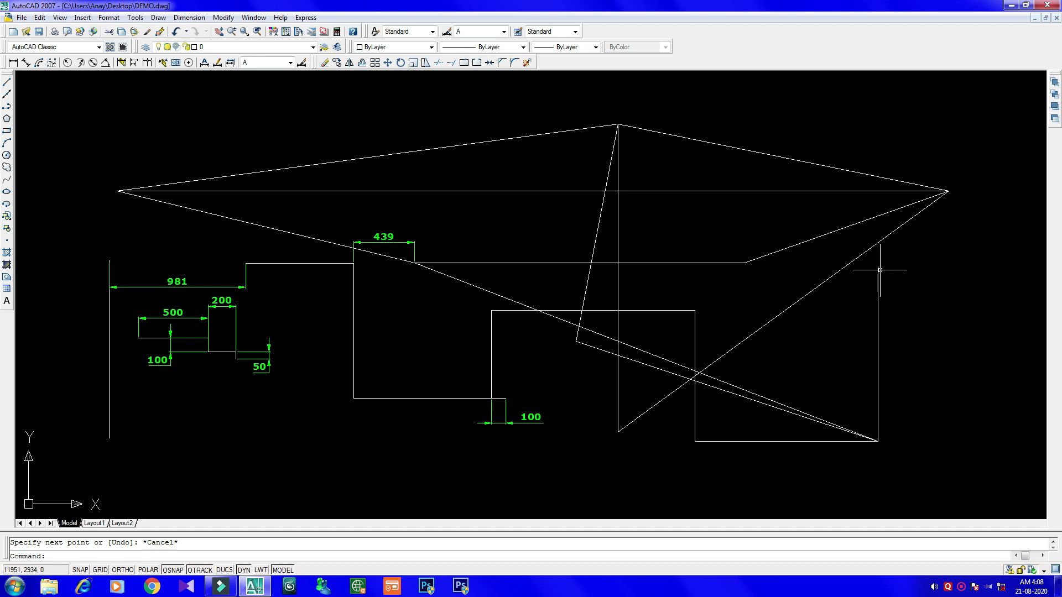
# Draw a 500-long slanted segment down and to the right from the upper end of the stepped line's rightmost vertical.
pyautogui.write('l')
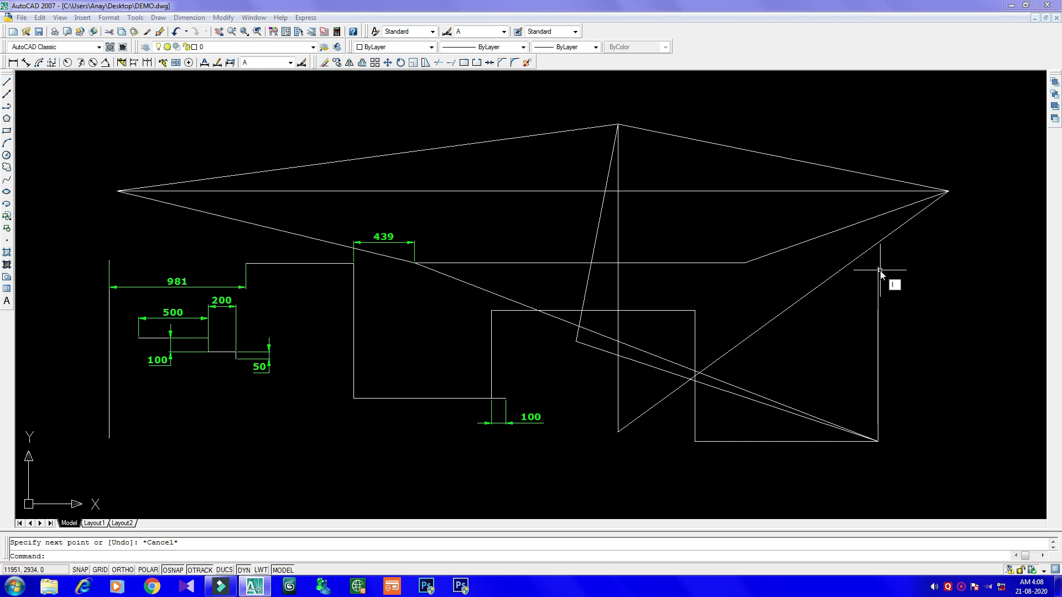
pyautogui.press('Return')
pyautogui.click(877, 268)
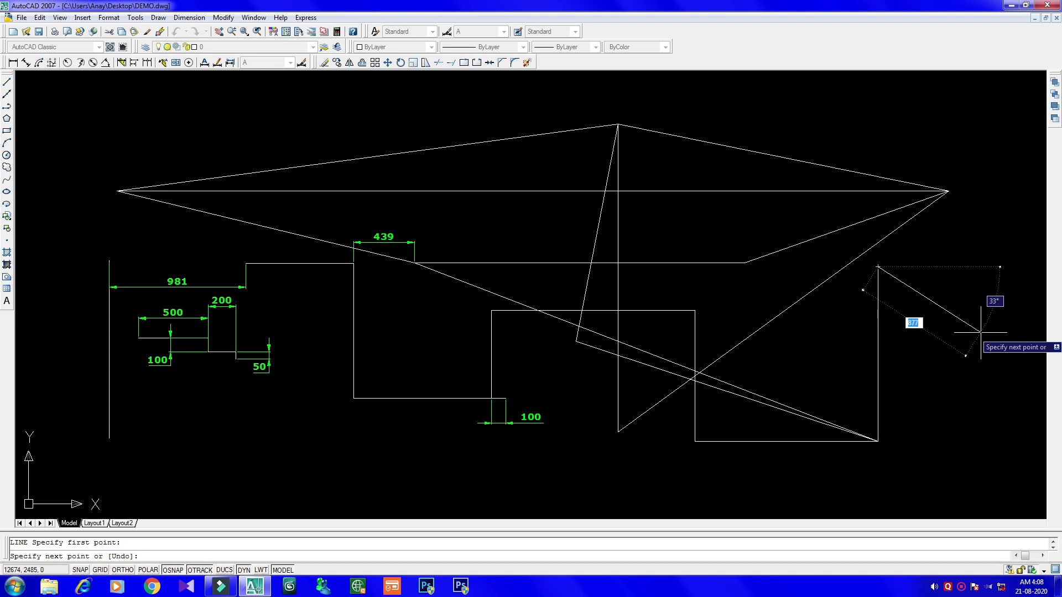
pyautogui.write('500')
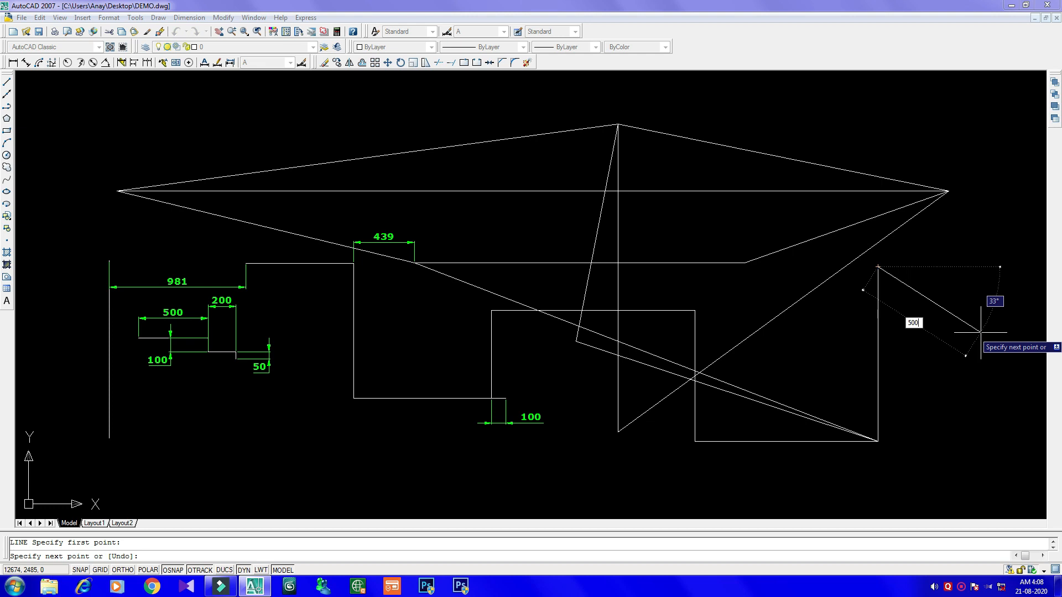
pyautogui.press('Return')
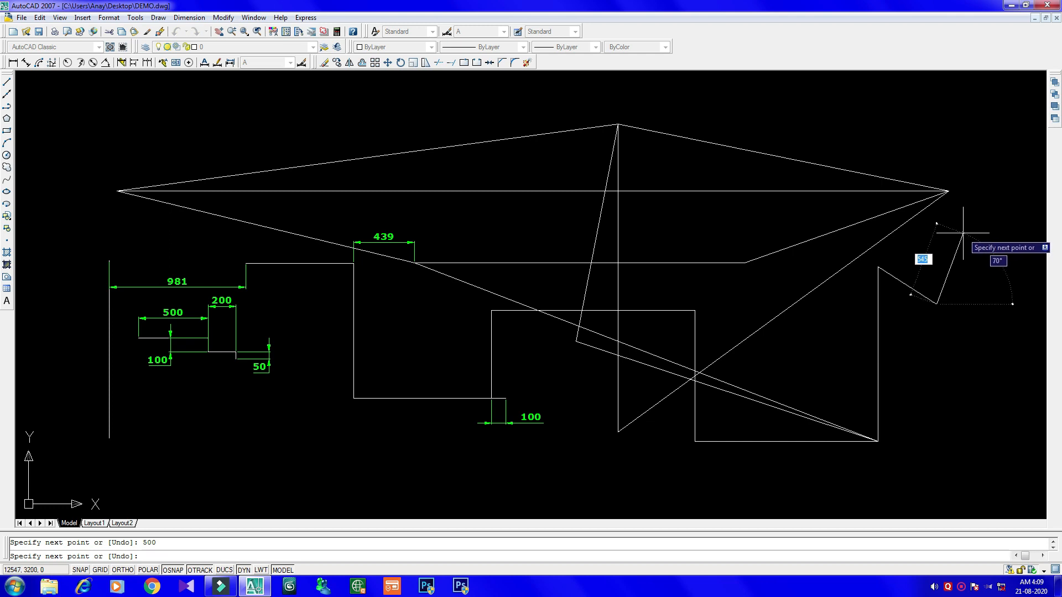
# Continue the line with a 200-long segment steeply up to the right and a 300-long nearly vertical segment down, and end it.
pyautogui.write('200')
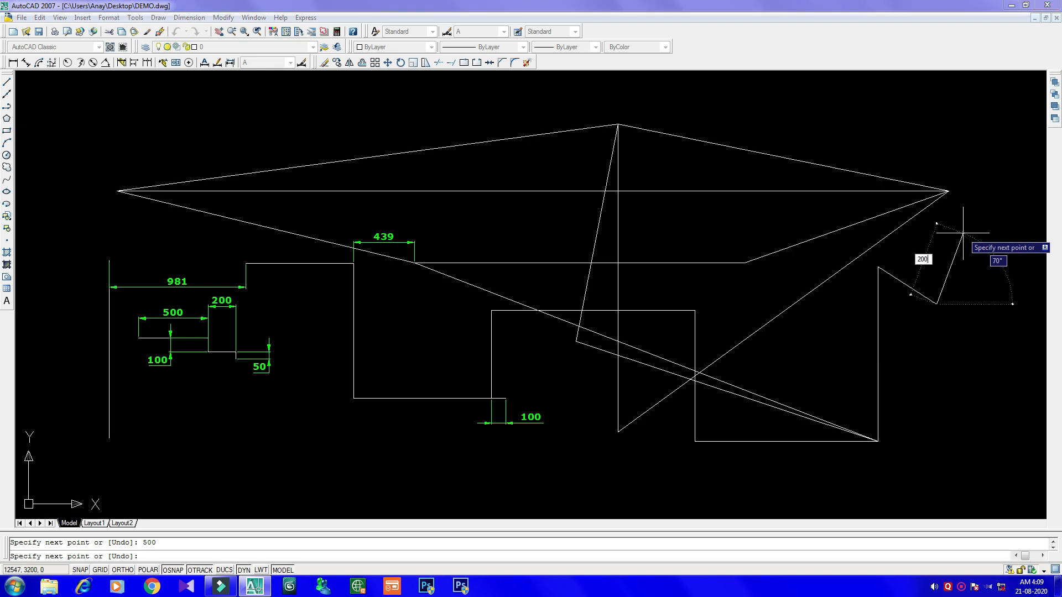
pyautogui.press('Return')
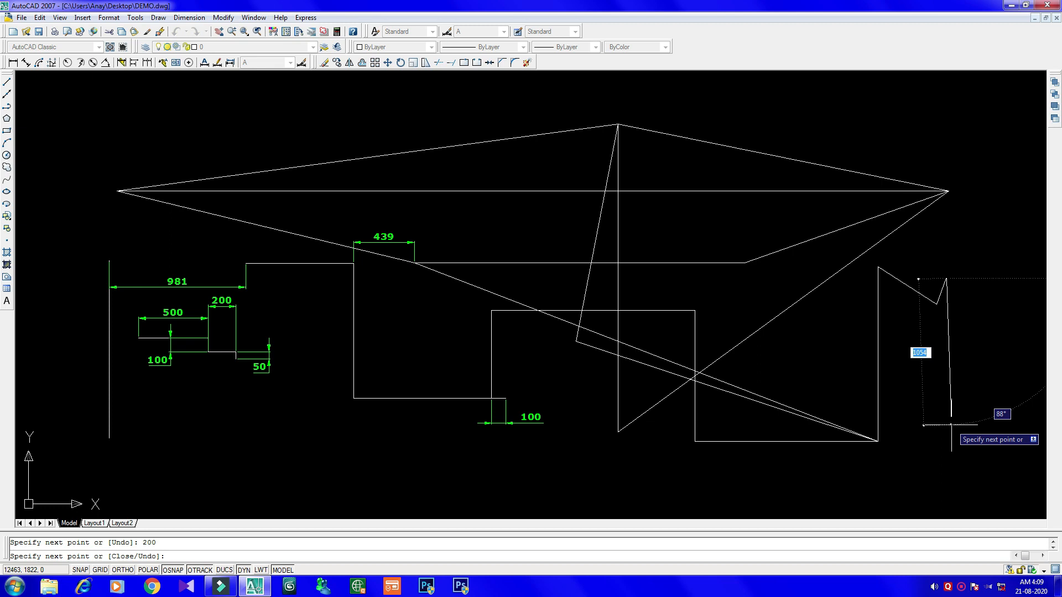
pyautogui.write('300')
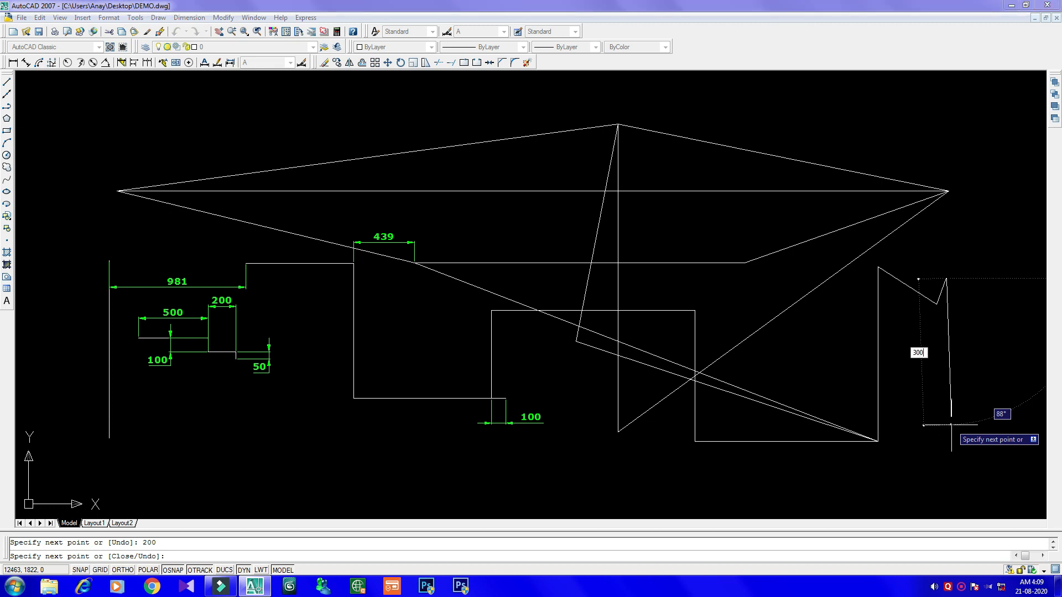
pyautogui.press('Return')
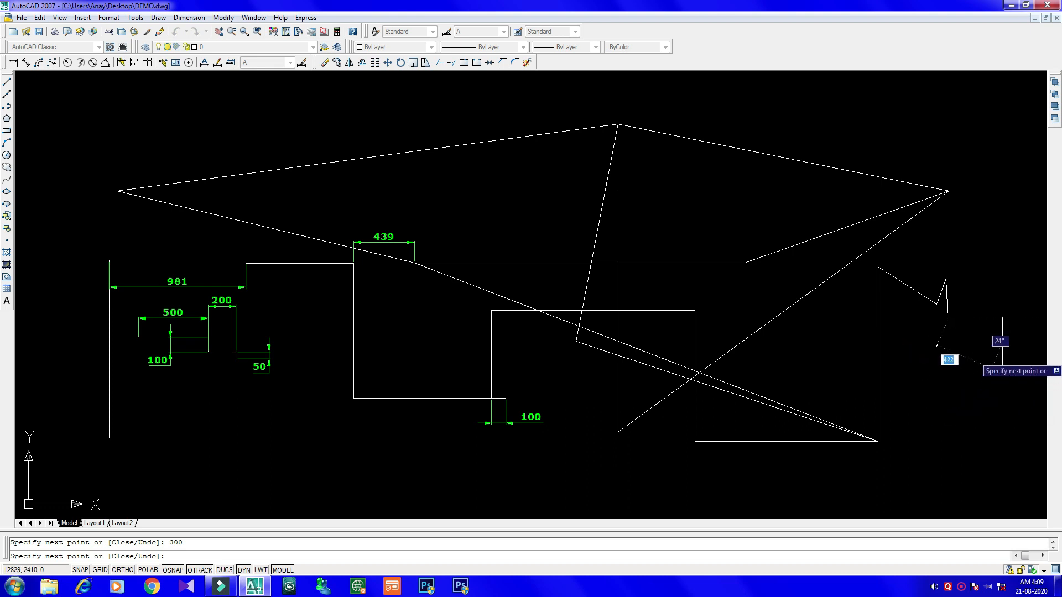
pyautogui.click(947, 319)
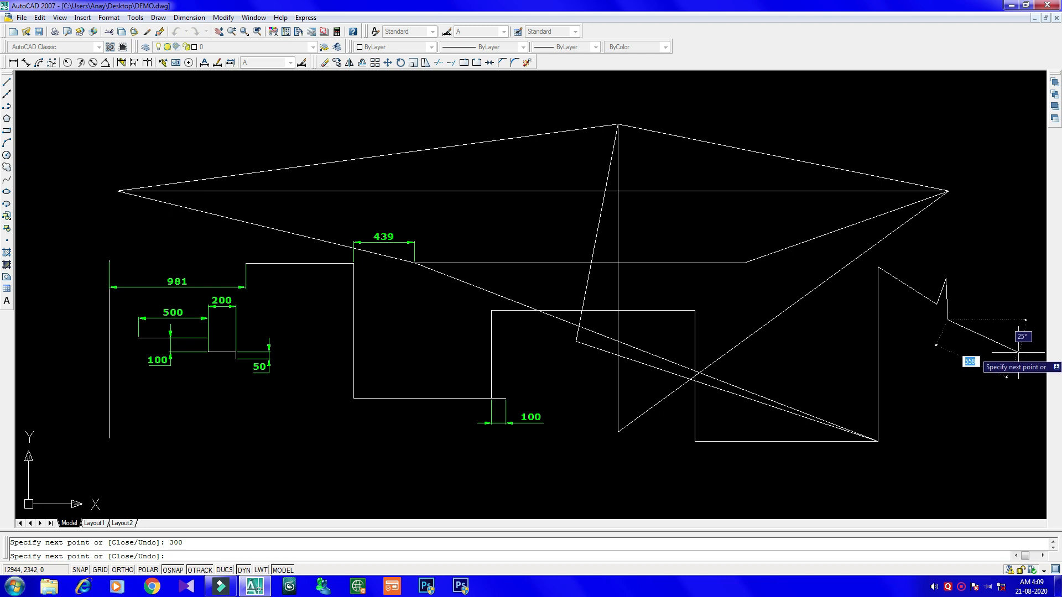
pyautogui.press('Escape')
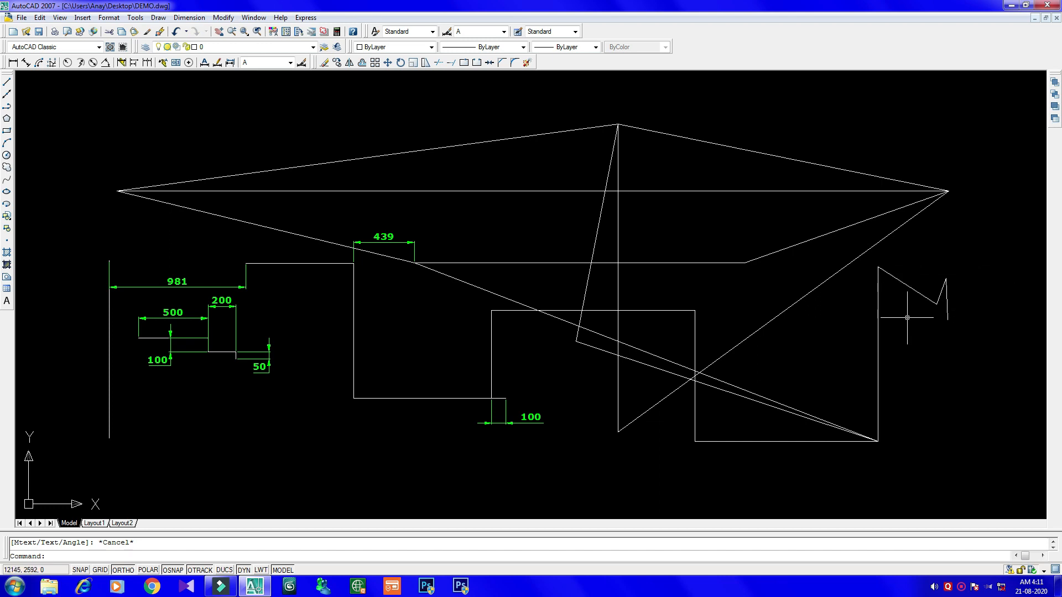
# Add a vertical linear dimension to the nearly vertical last segment of the new zigzag line, placed to its right.
pyautogui.click(14, 63)
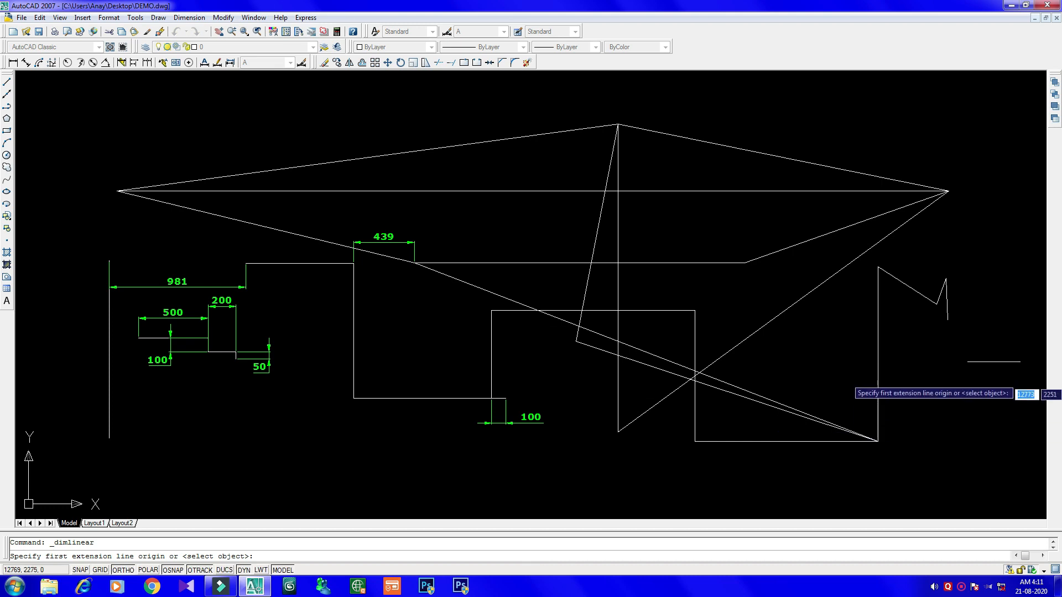
pyautogui.click(947, 319)
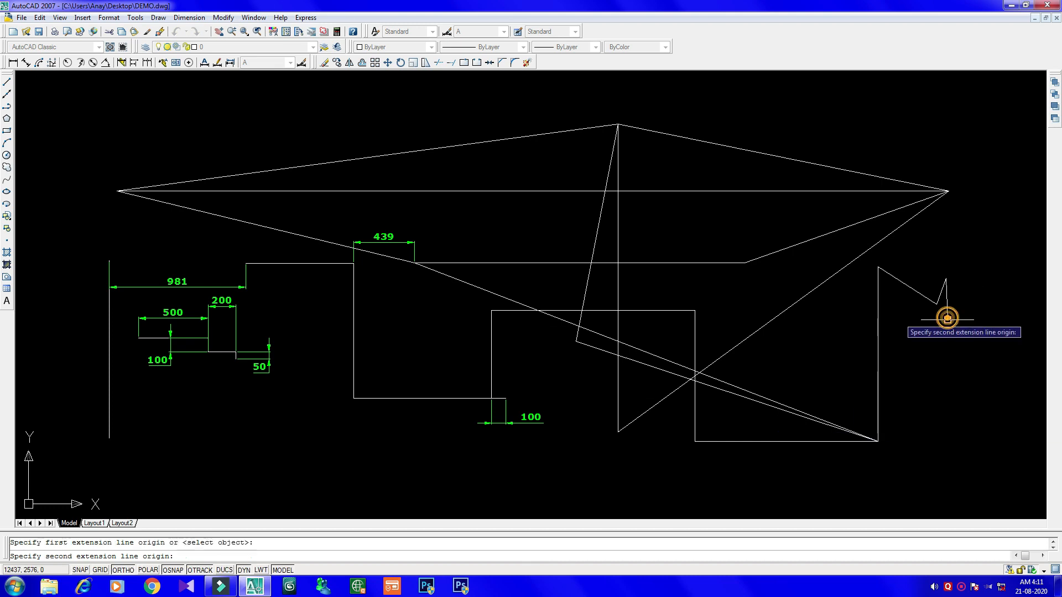
pyautogui.click(946, 278)
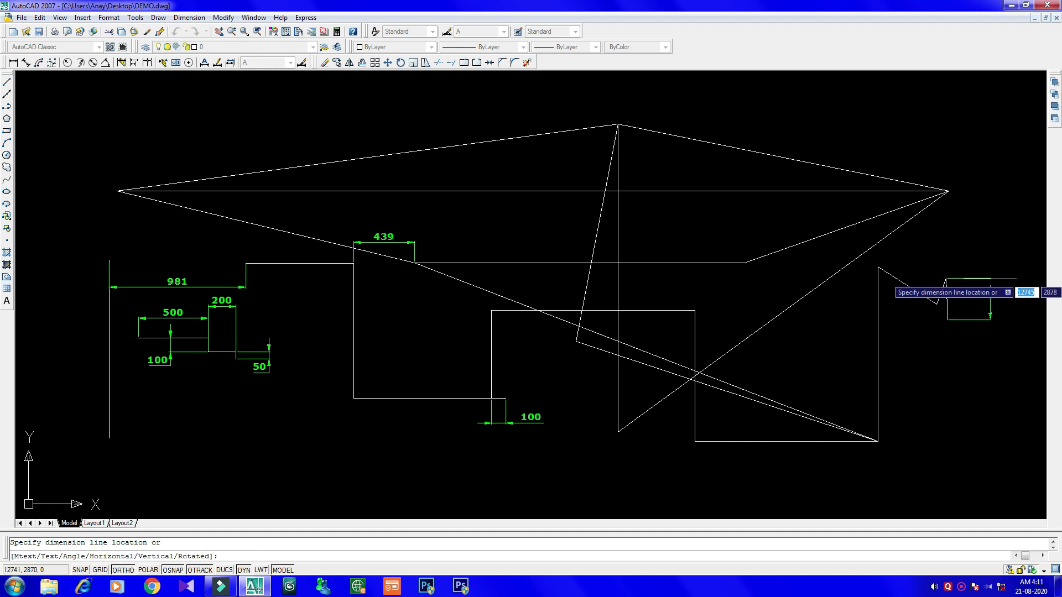
pyautogui.click(1005, 295)
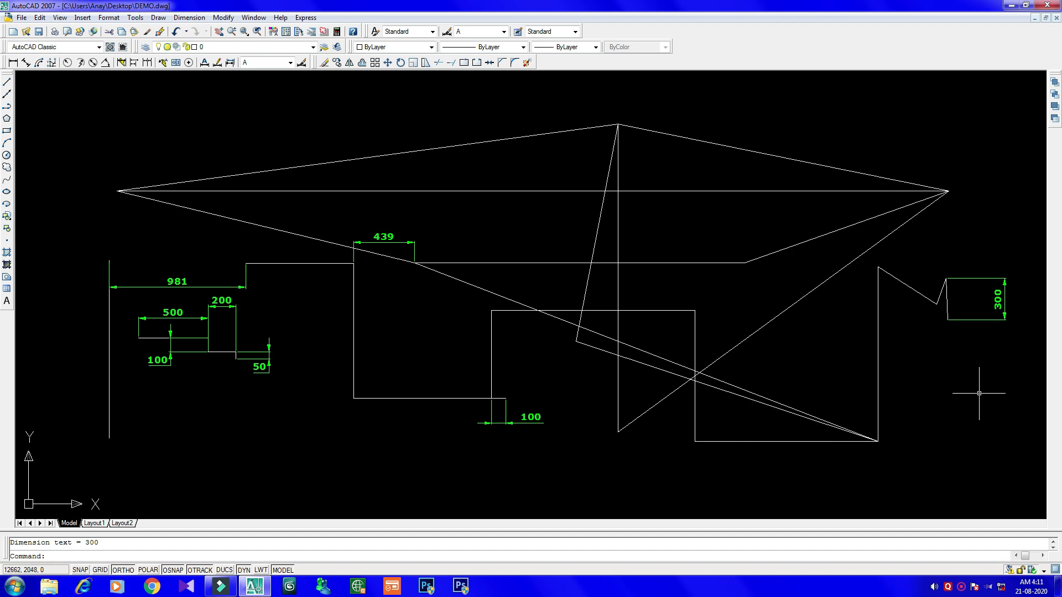
pyautogui.press('Return')
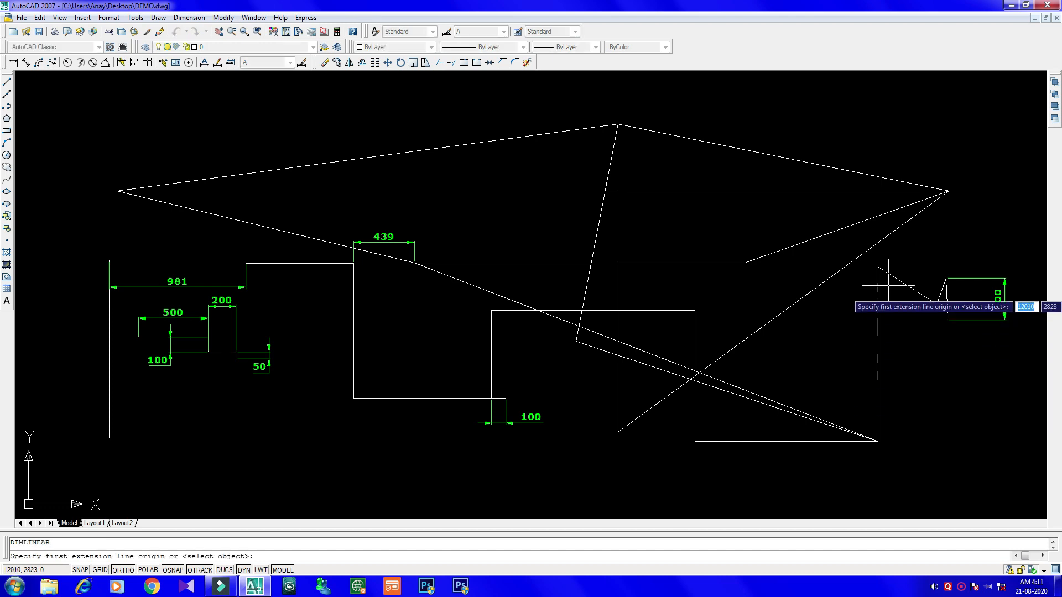
pyautogui.click(878, 267)
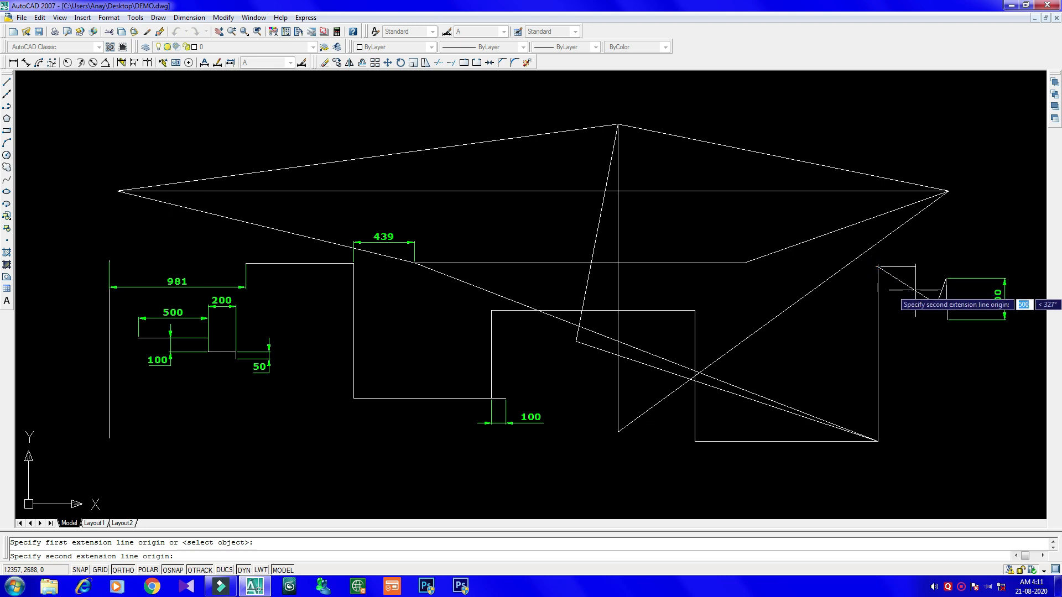
pyautogui.click(937, 304)
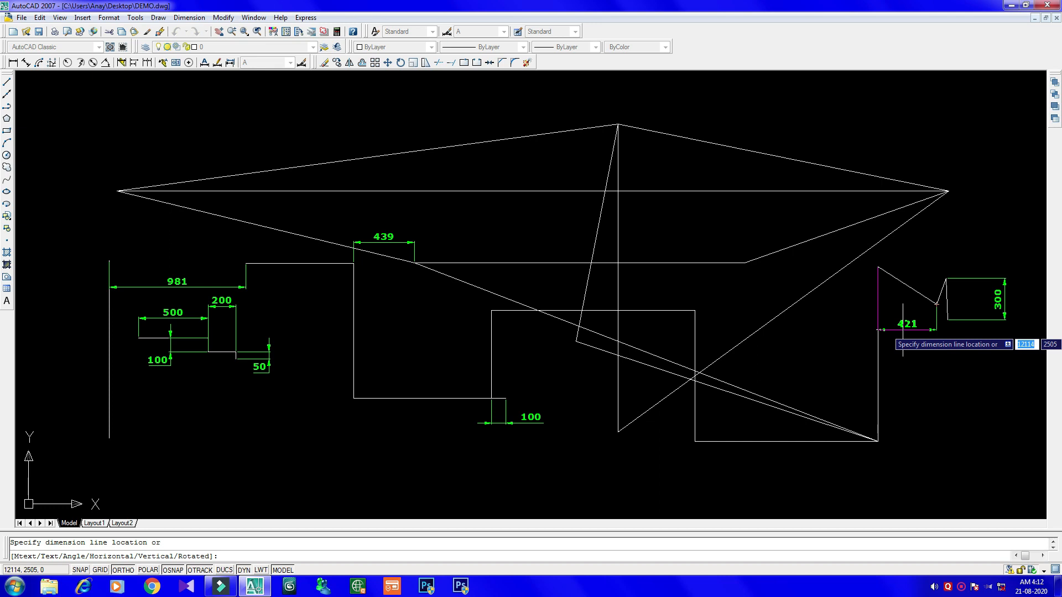
pyautogui.press('Escape')
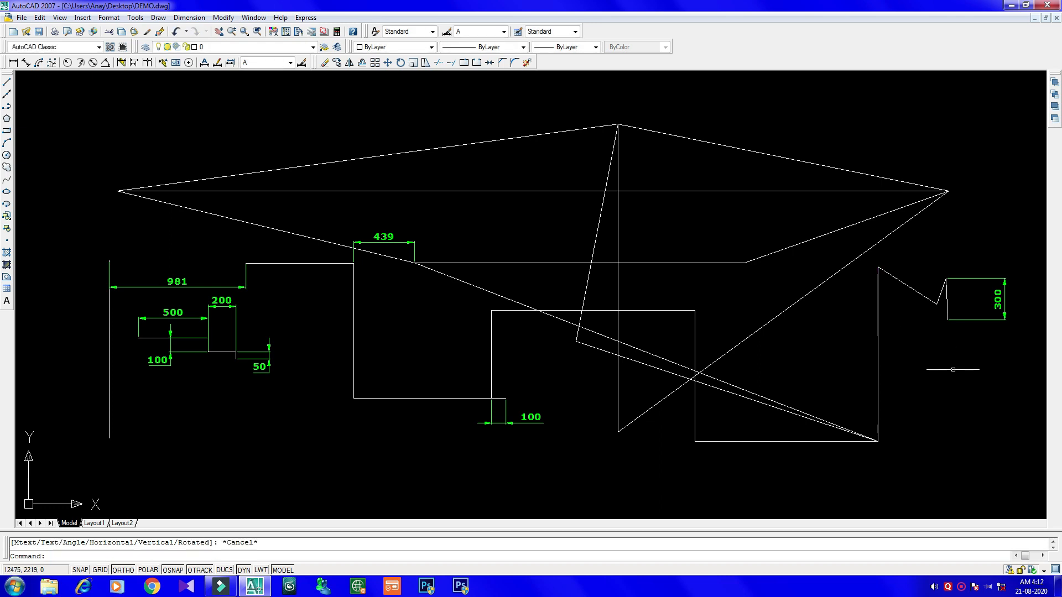
# Add an aligned dimension to the zigzag's first slanted segment, placed well below and to the left of it.
pyautogui.click(183, 21)
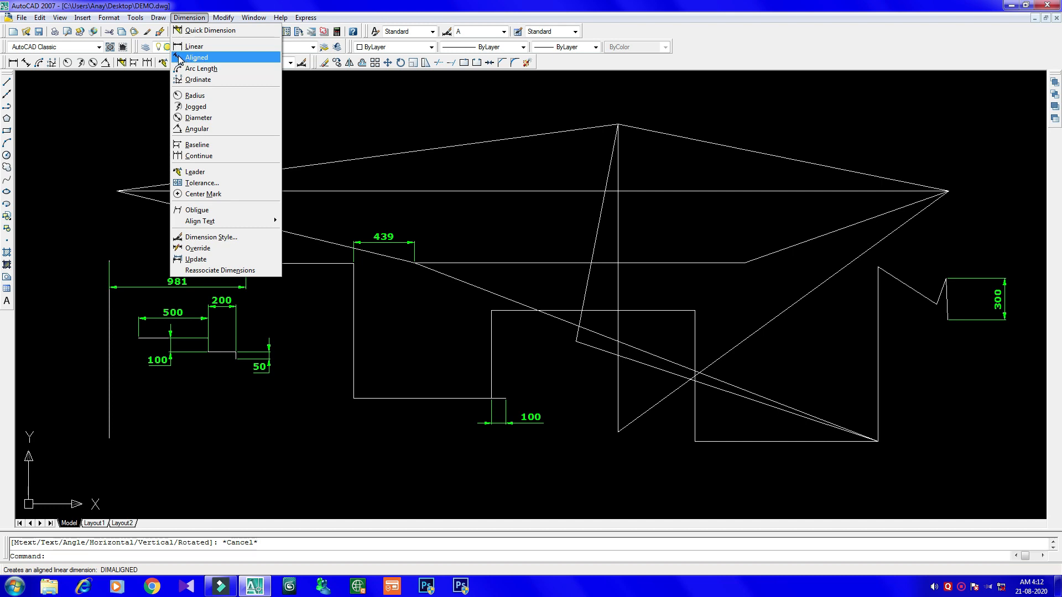
pyautogui.click(209, 58)
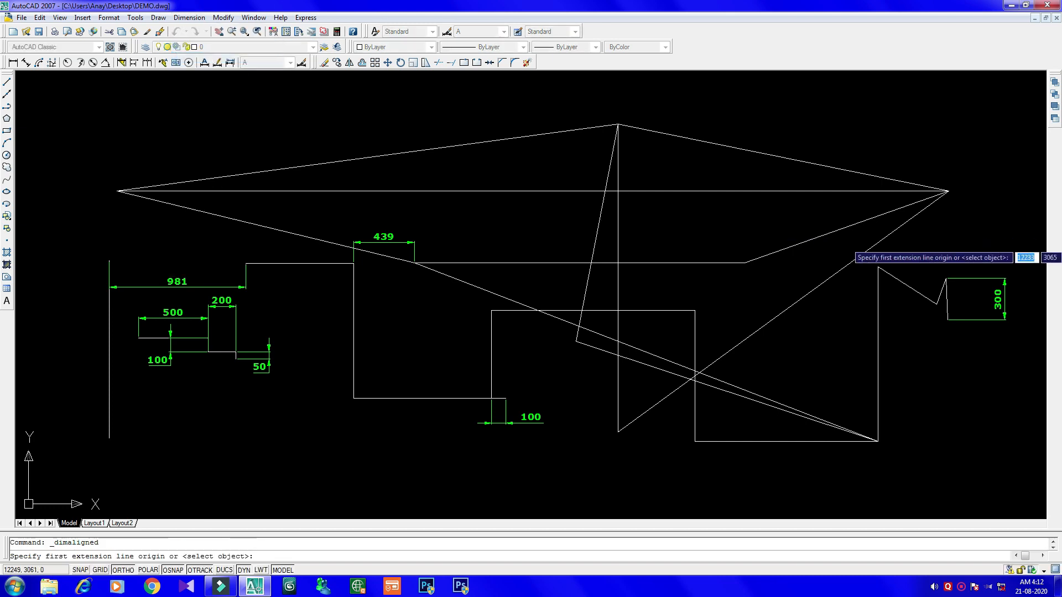
pyautogui.click(877, 267)
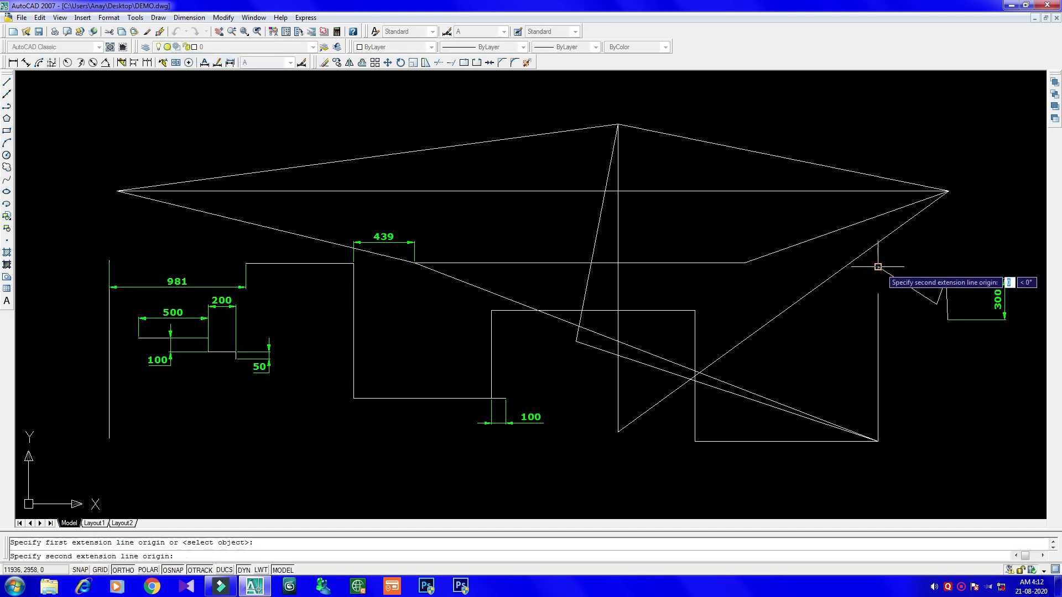
pyautogui.click(936, 304)
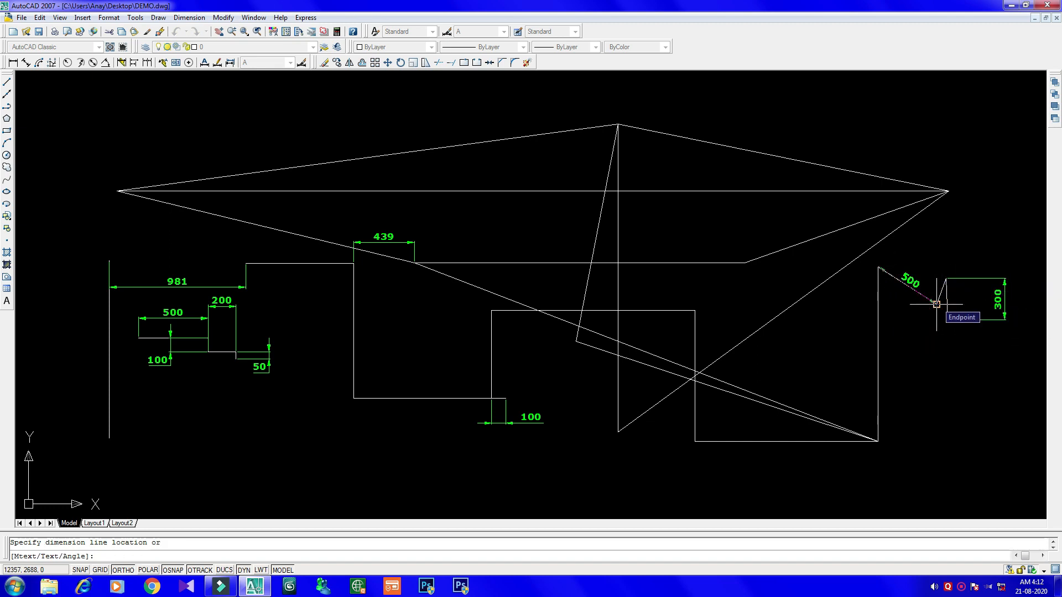
pyautogui.click(878, 393)
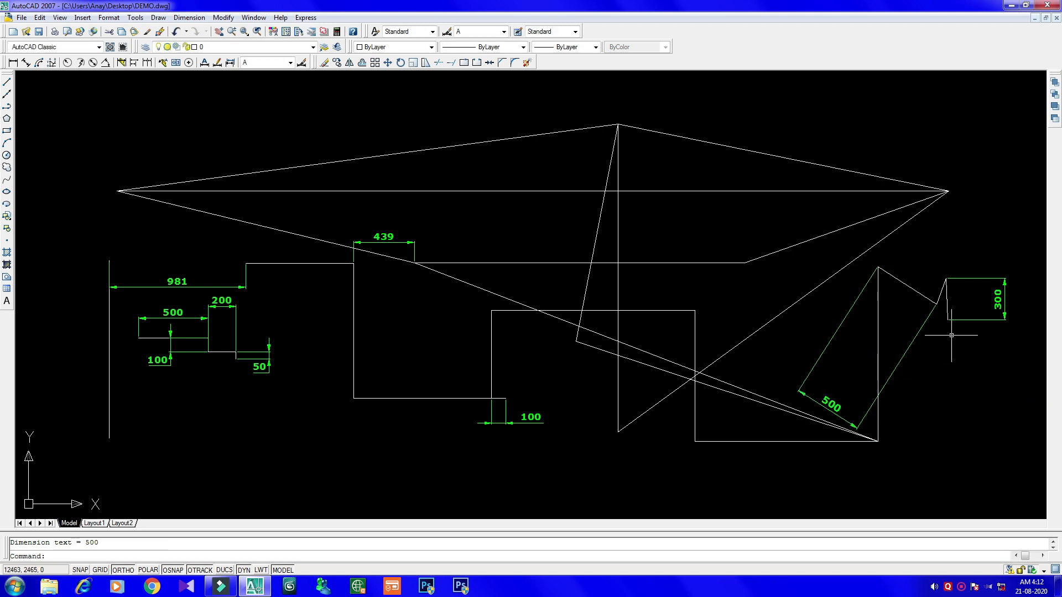
pyautogui.press('Return')
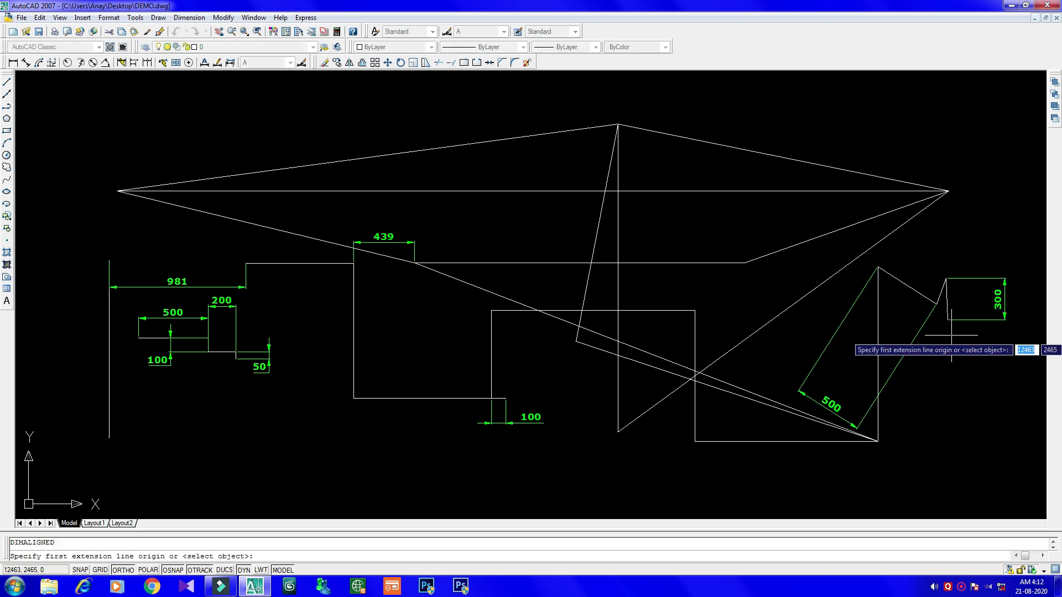
pyautogui.click(936, 302)
pyautogui.click(948, 279)
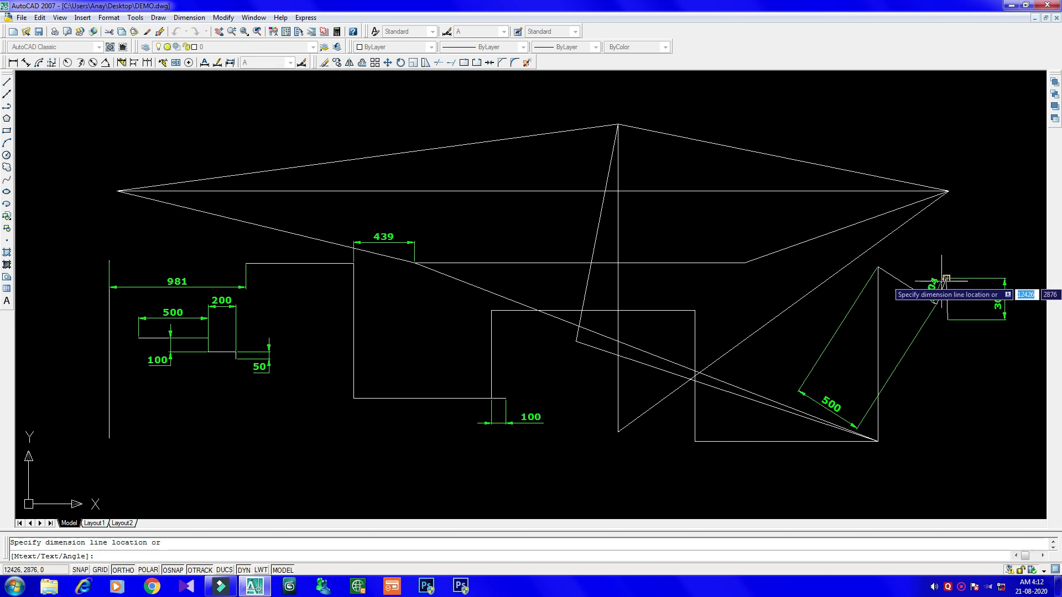
pyautogui.press('Escape')
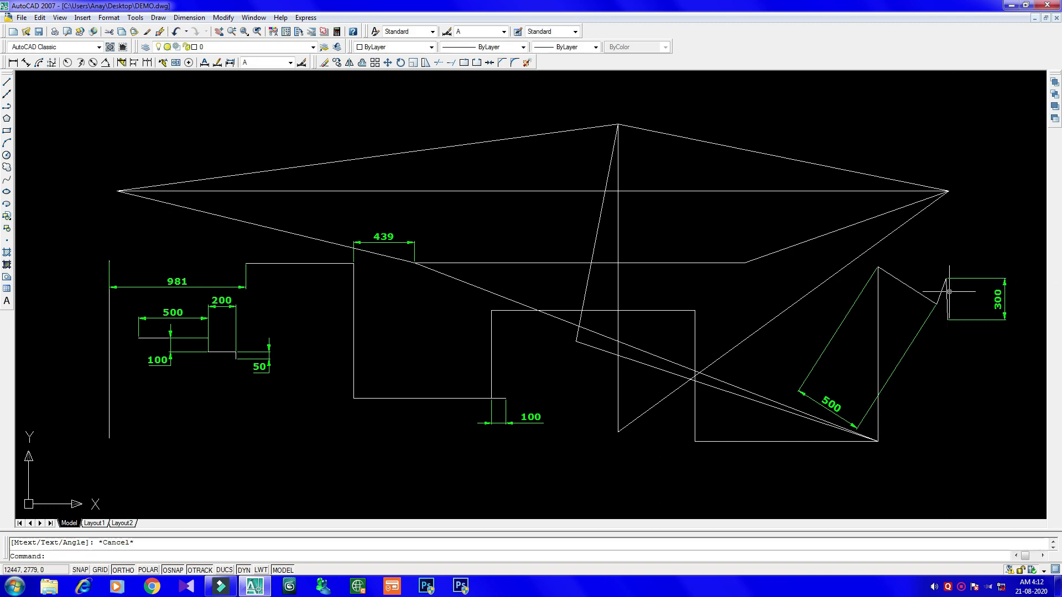
# Add an aligned dimension to the zigzag's short middle segment, from its lower to its upper endpoint, placed to its upper left.
pyautogui.press('Return')
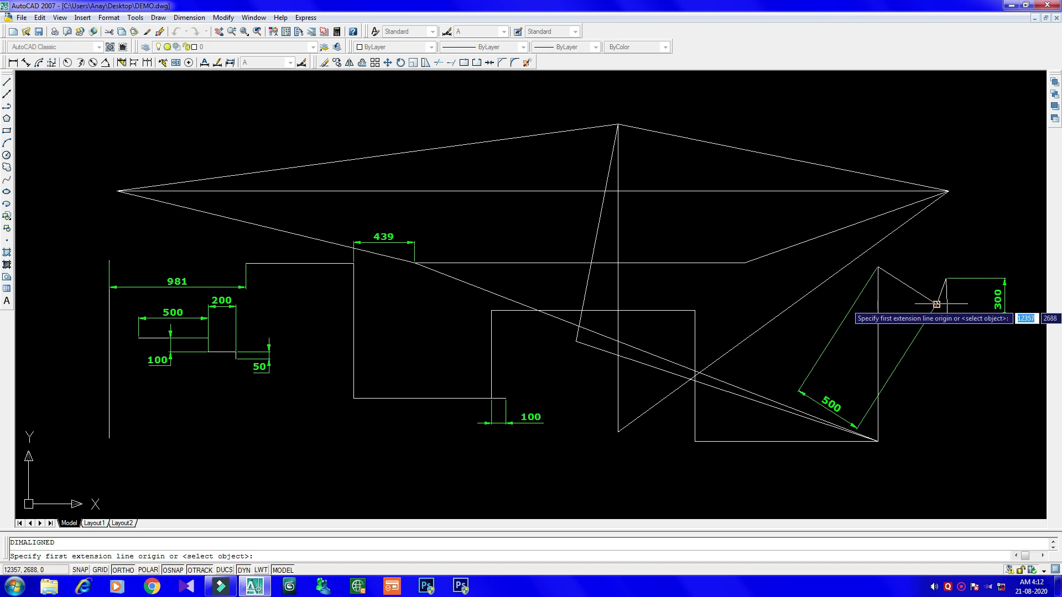
pyautogui.click(936, 303)
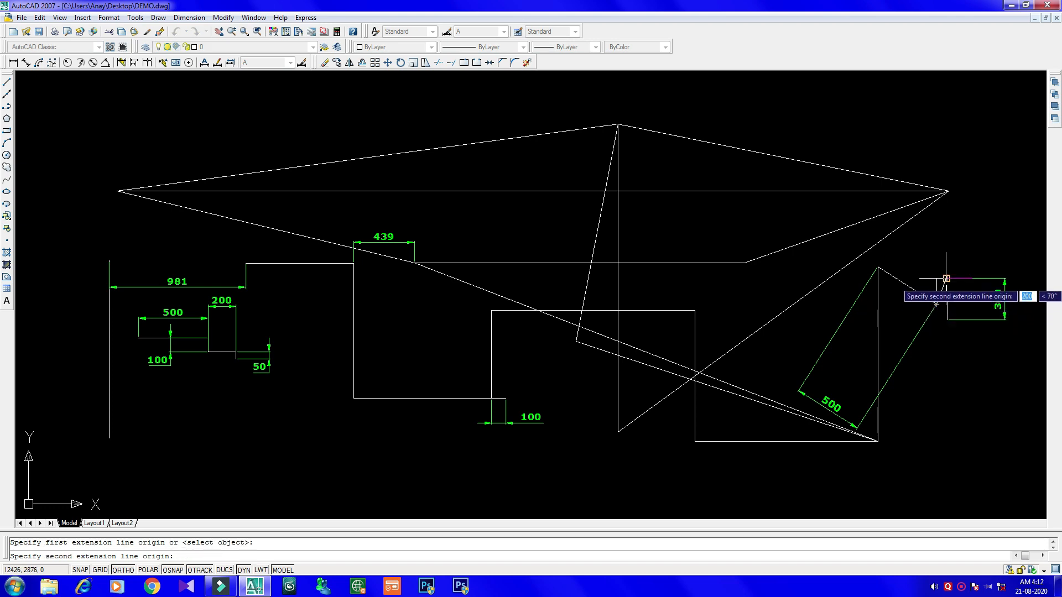
pyautogui.click(947, 279)
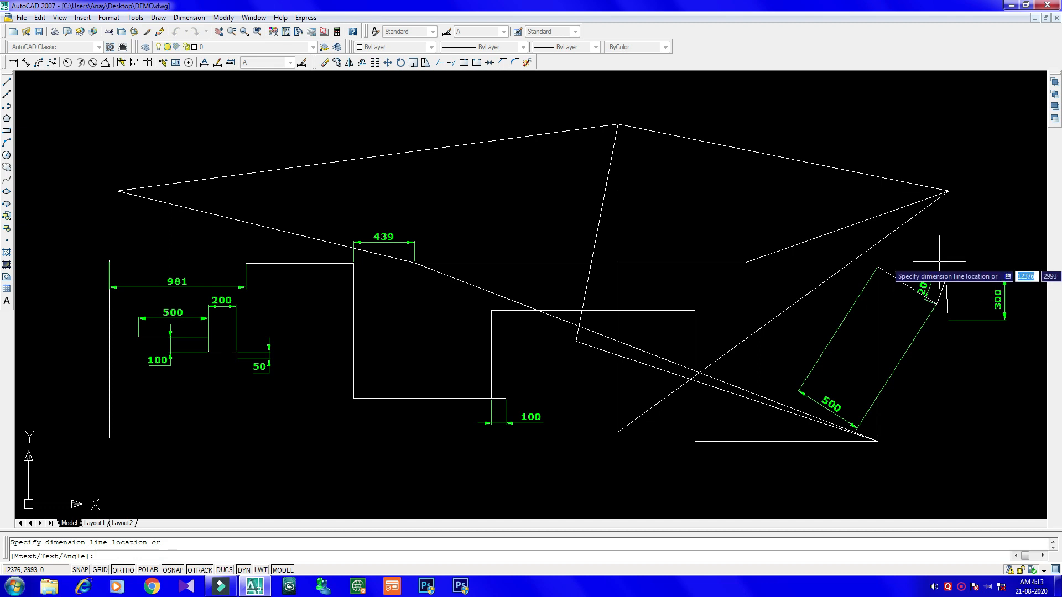
pyautogui.click(906, 236)
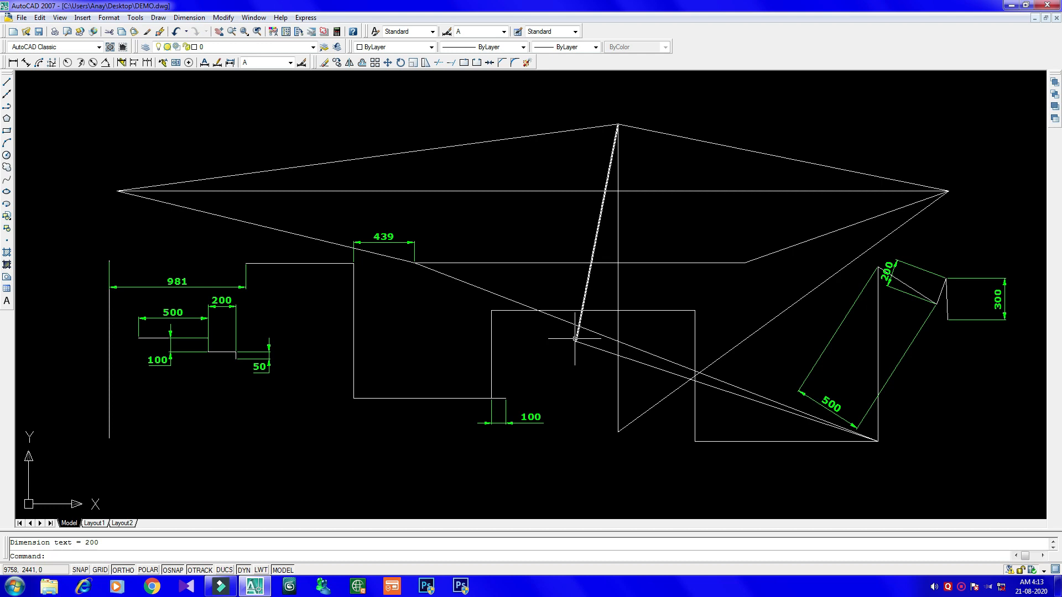
# Add an aligned dimension from the lower slanted line's left endpoint to its intersection with the central vertical line, placed below the line.
pyautogui.press('Return')
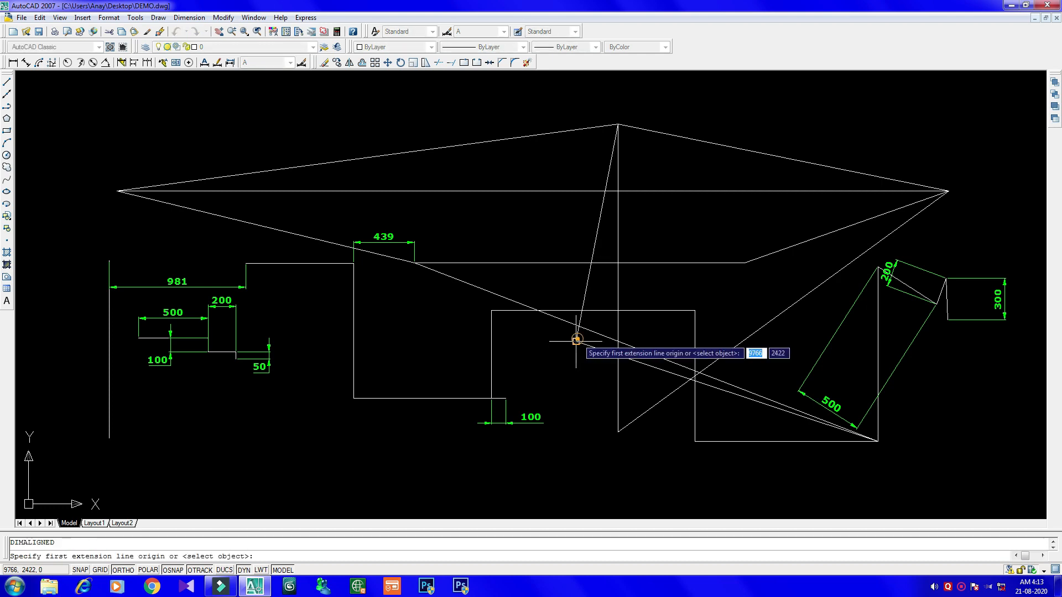
pyautogui.click(576, 342)
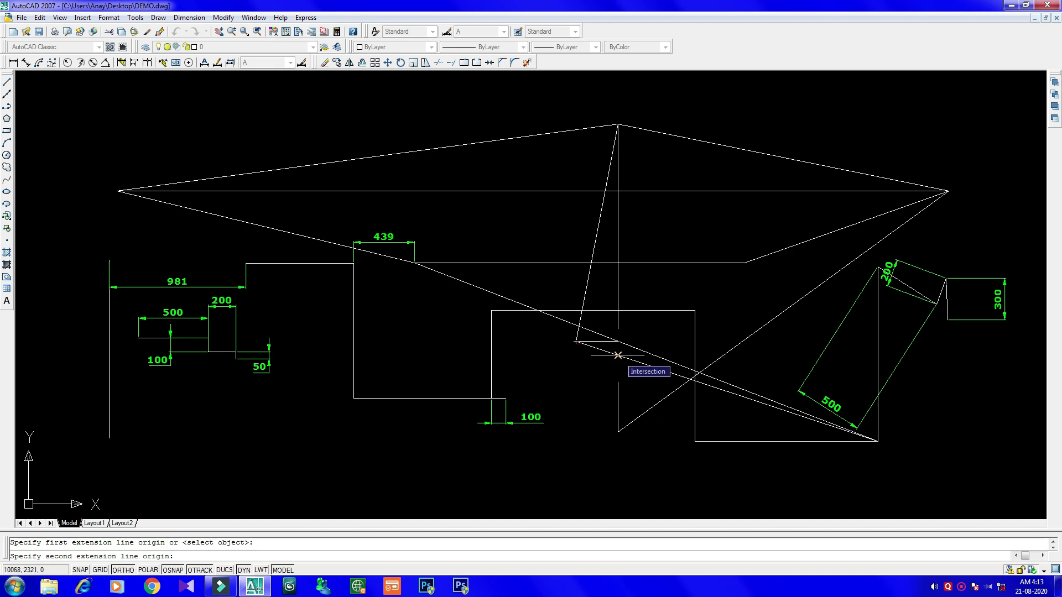
pyautogui.scroll(5, 618, 355)
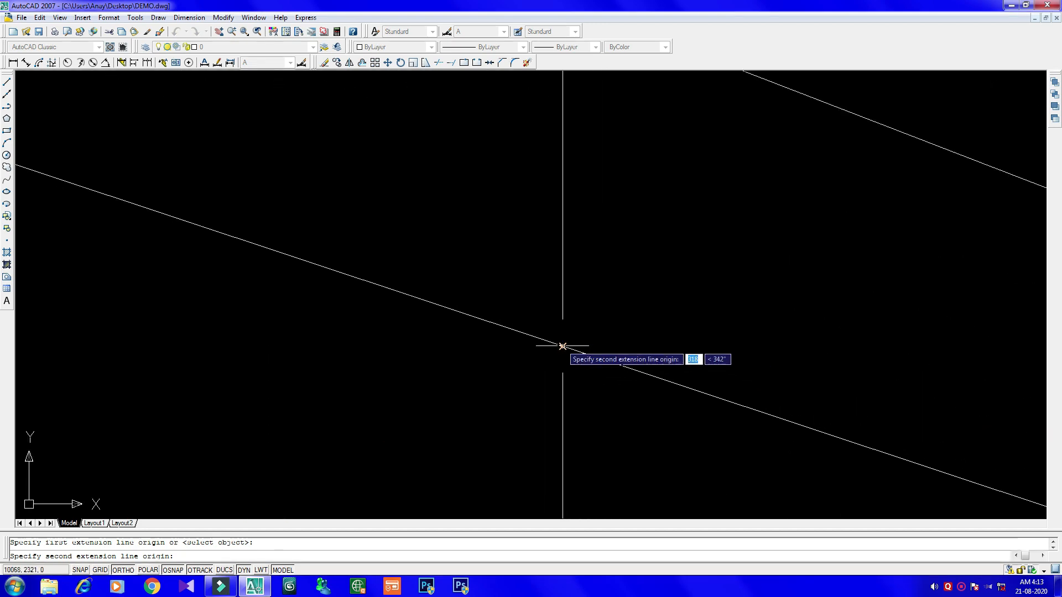
pyautogui.click(562, 346)
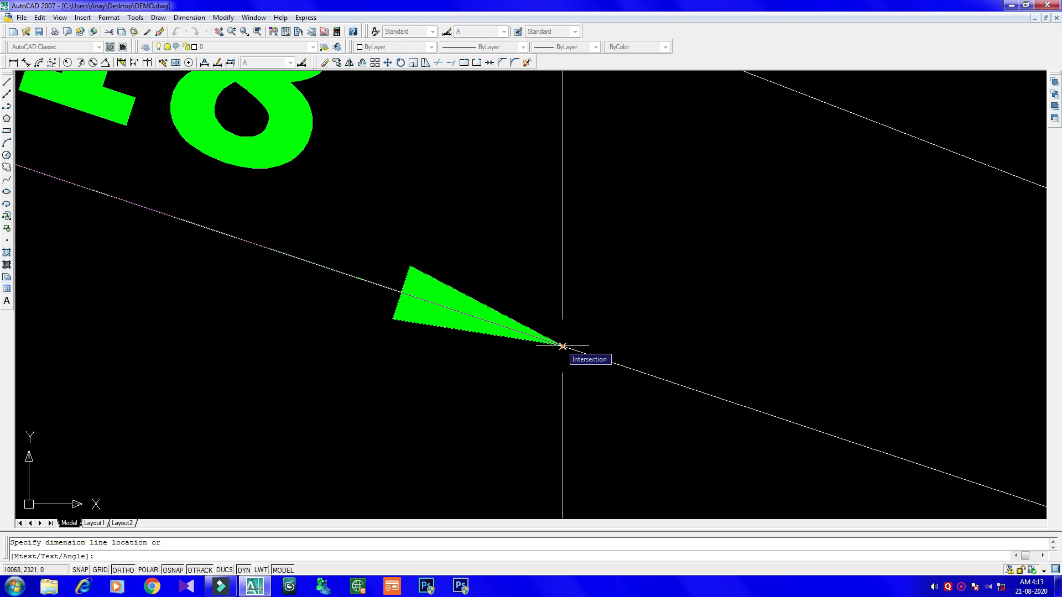
pyautogui.scroll(-5, 562, 346)
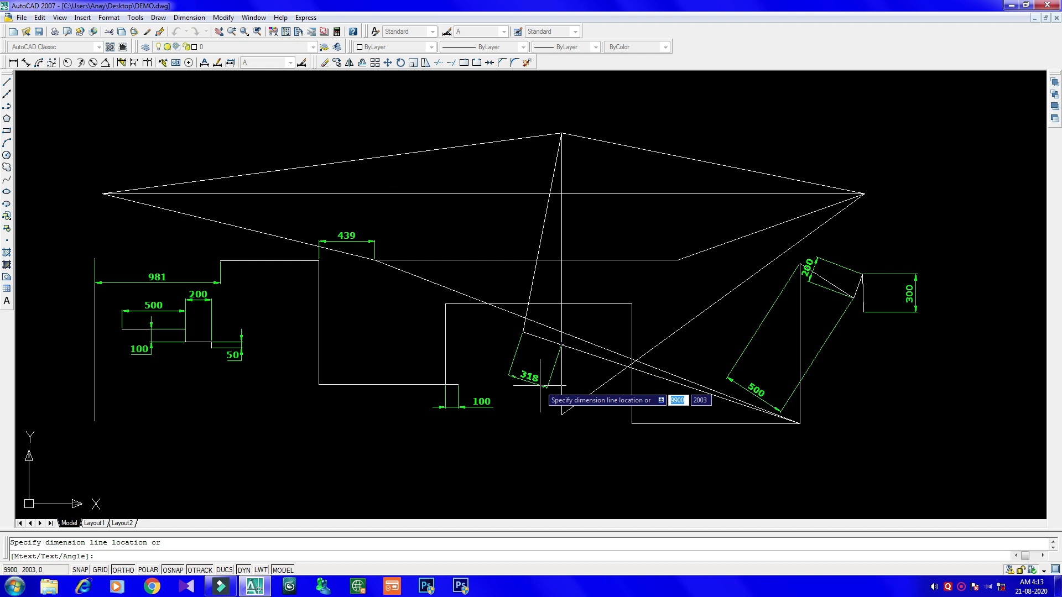
pyautogui.click(540, 387)
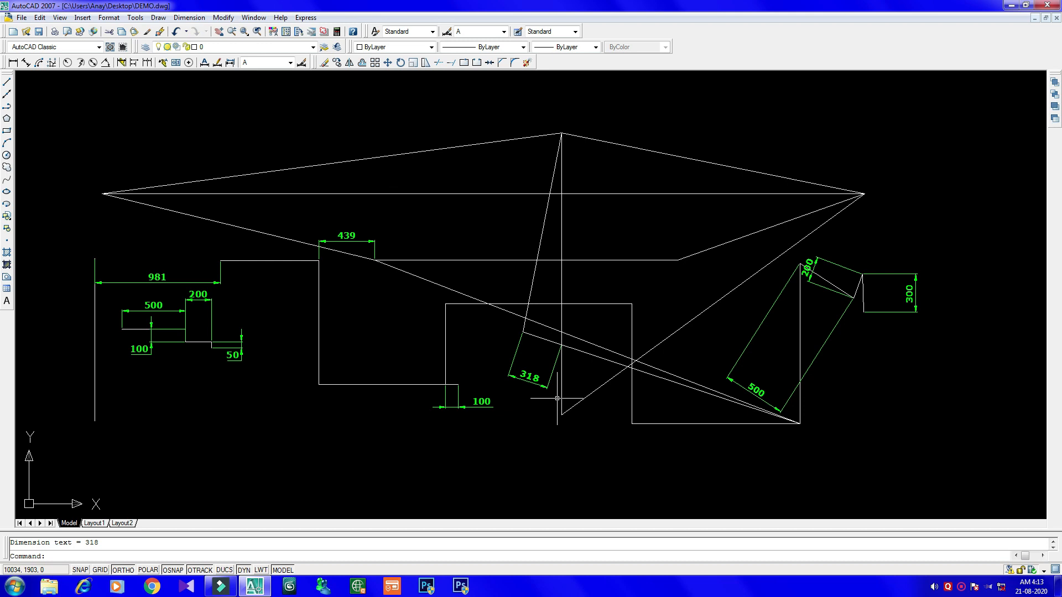
# Add a horizontal linear dimension to the slanted line from the top apex to the far right corner, placed just below that corner.
pyautogui.click(194, 18)
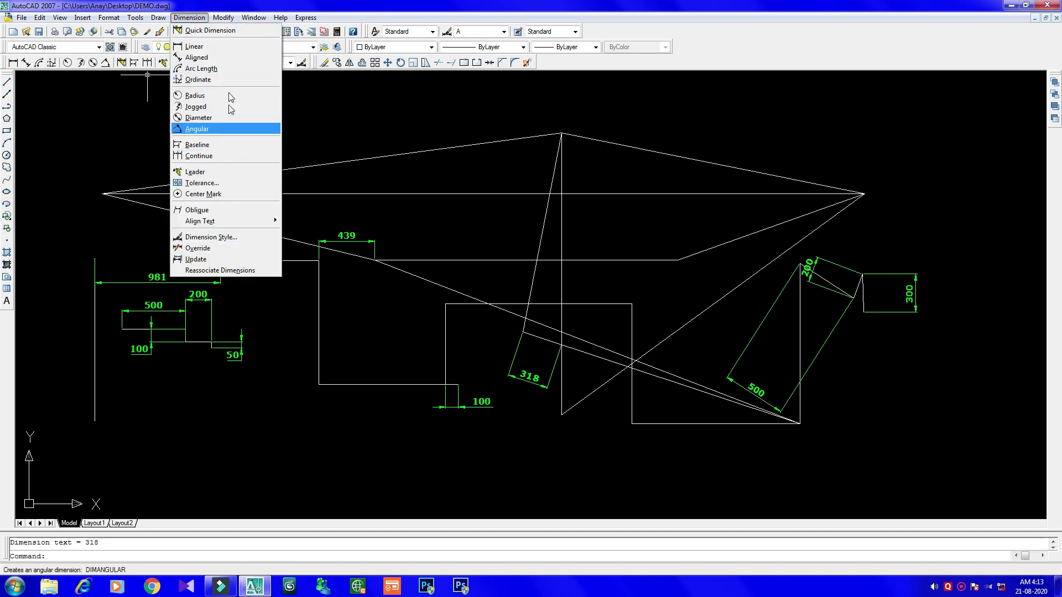
pyautogui.click(198, 20)
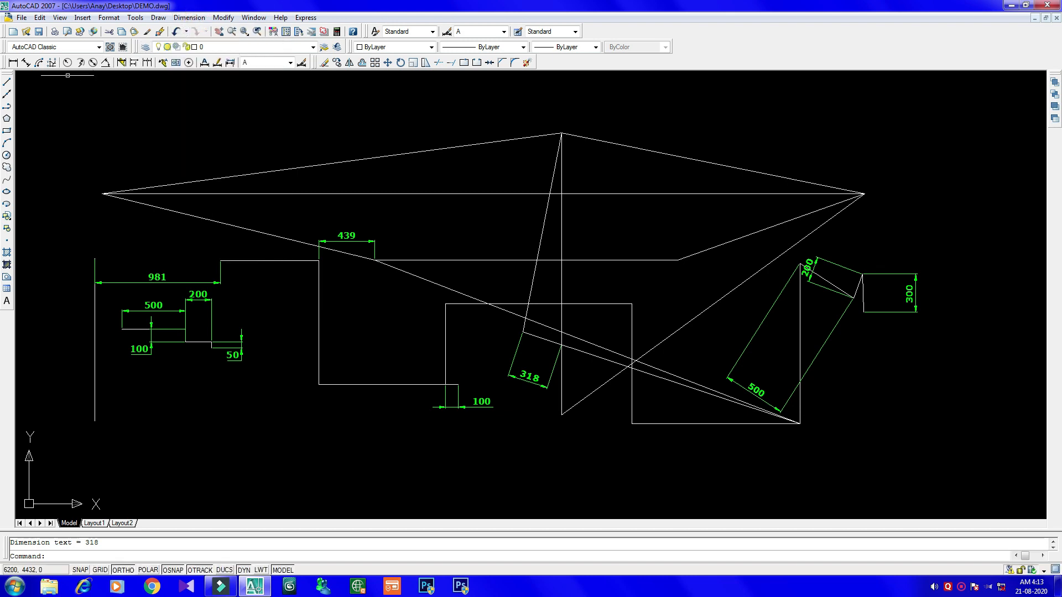
pyautogui.click(13, 62)
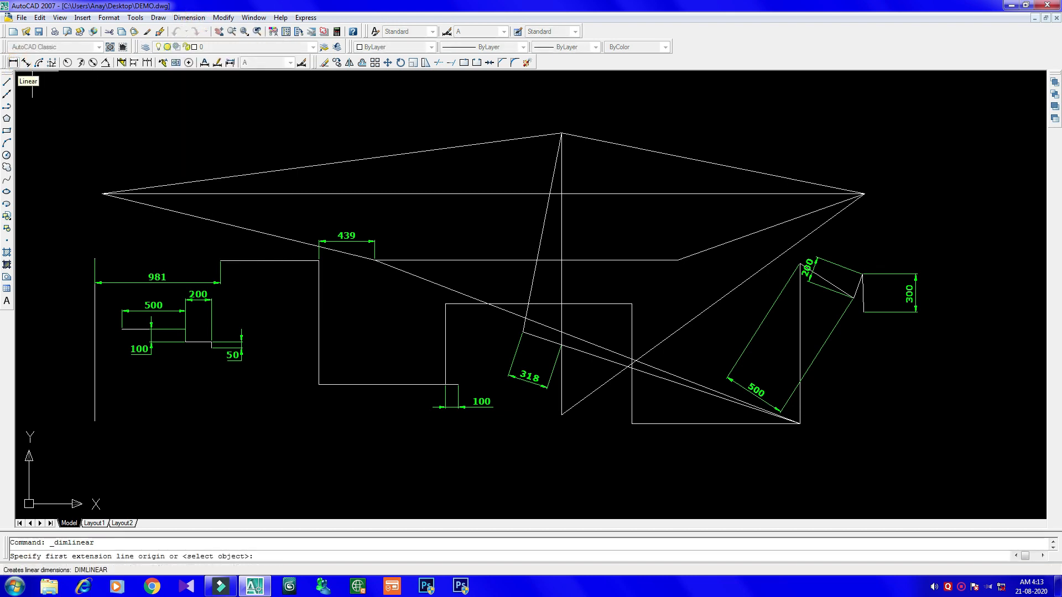
pyautogui.click(562, 132)
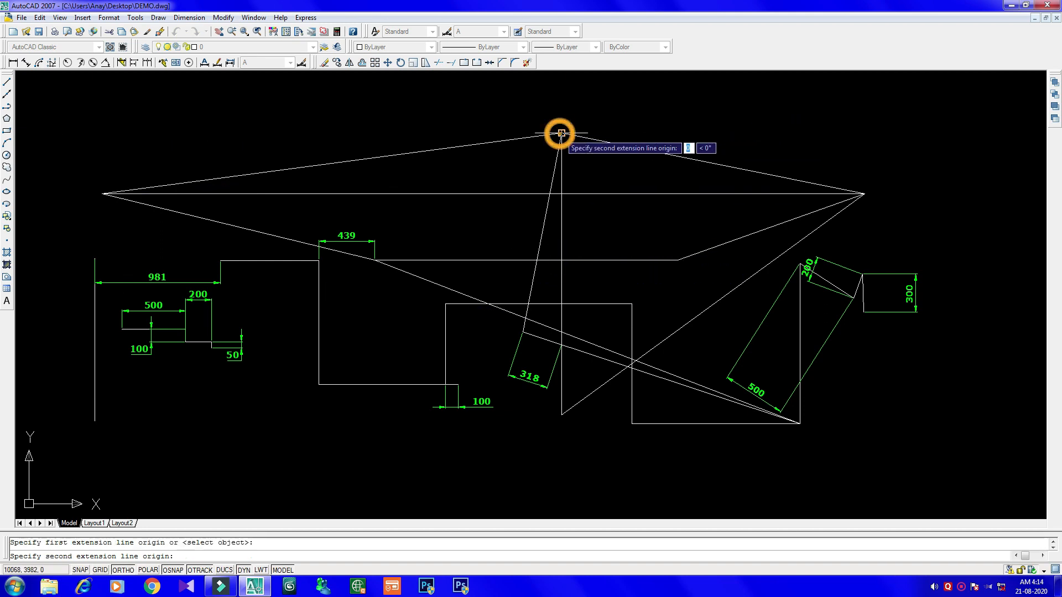
pyautogui.click(864, 193)
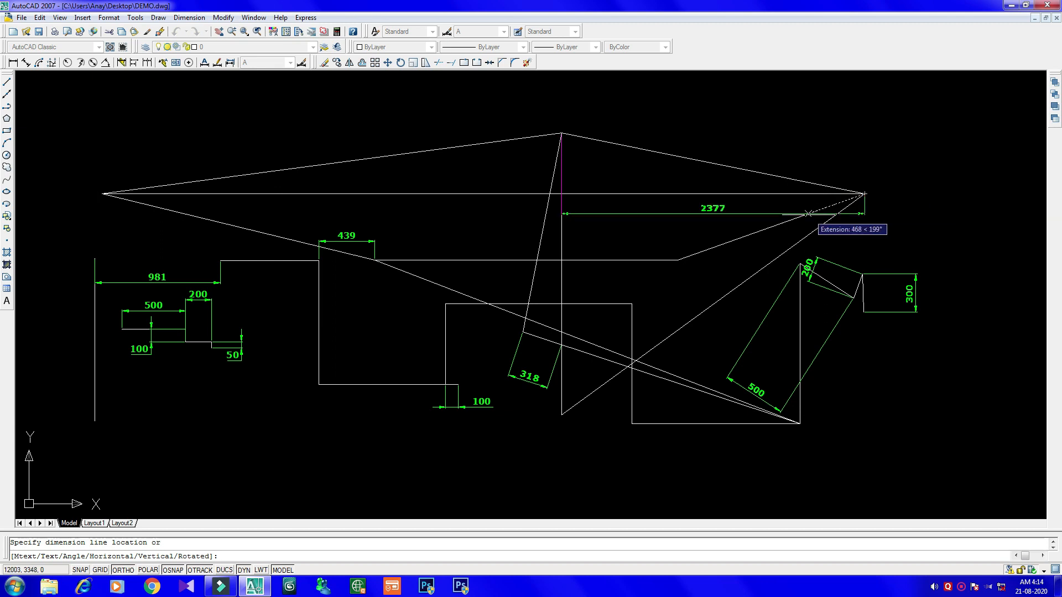
pyautogui.click(760, 214)
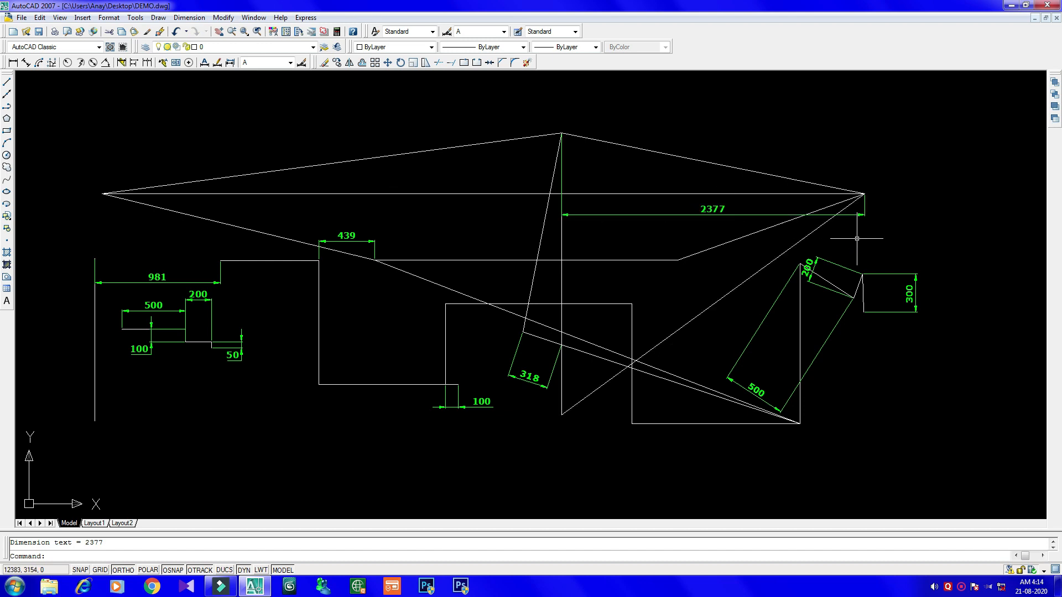
# Add an aligned dimension to the same slanted line from the top apex to the far right corner, placed above it.
pyautogui.click(189, 17)
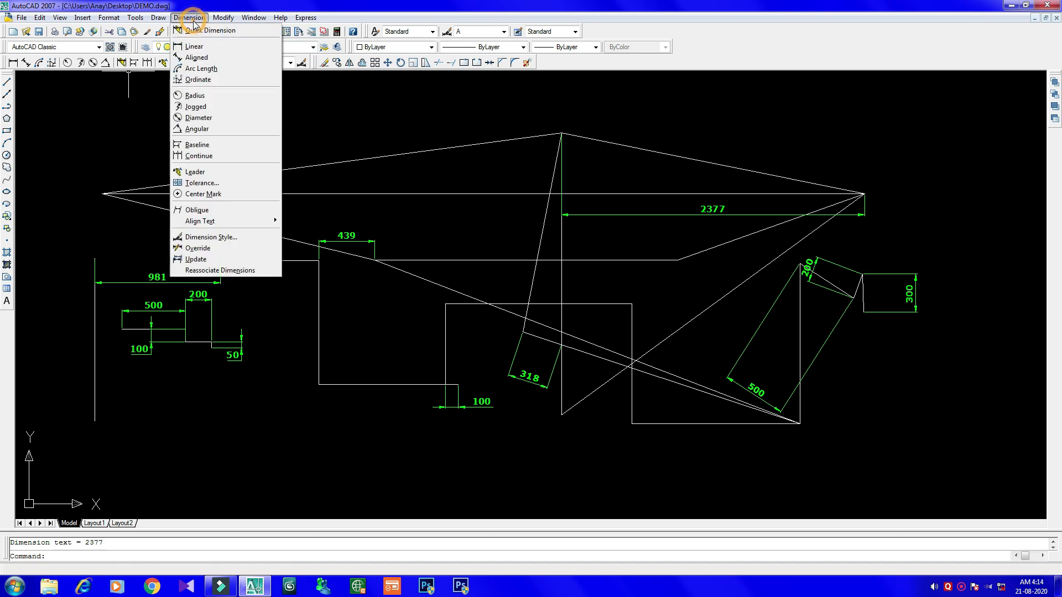
pyautogui.click(208, 58)
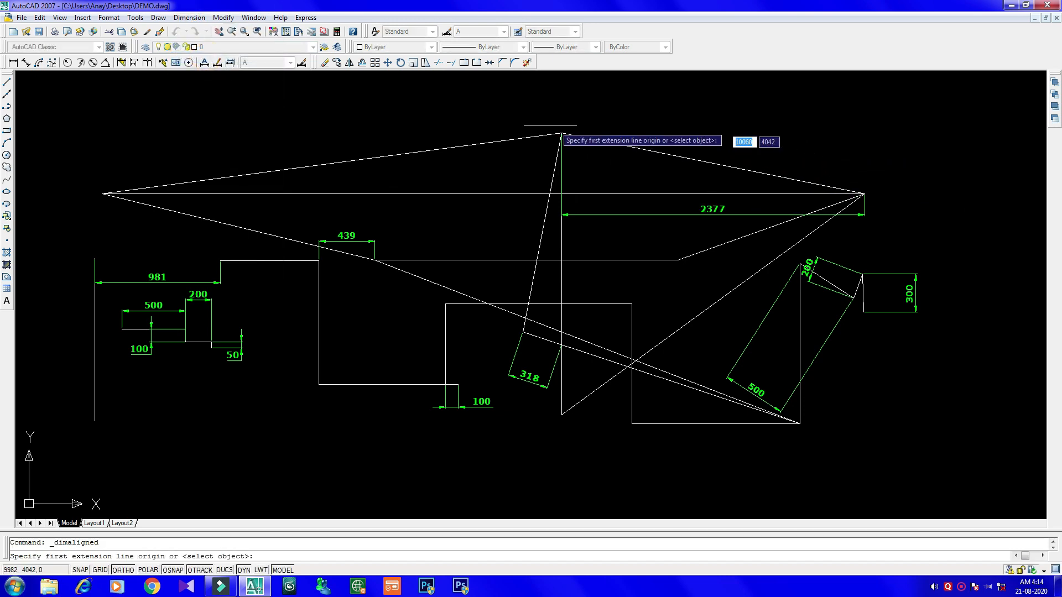
pyautogui.click(561, 133)
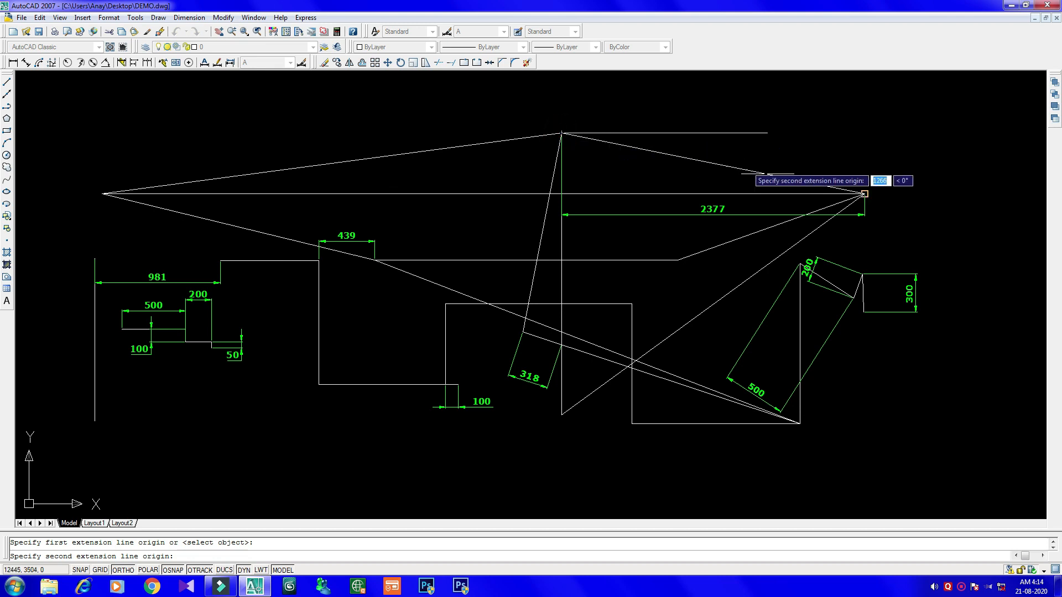
pyautogui.click(864, 194)
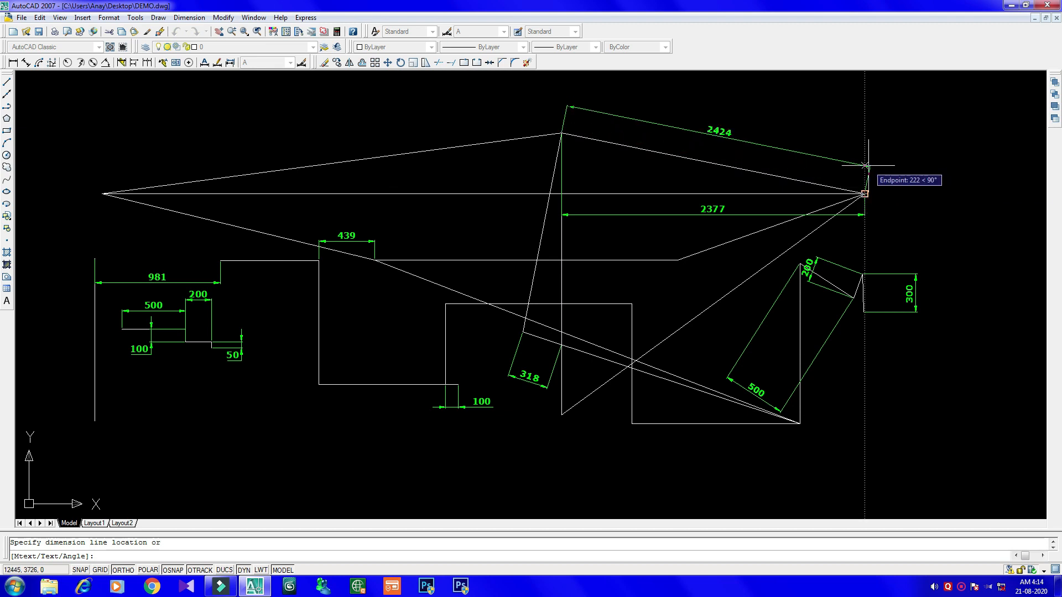
pyautogui.click(866, 165)
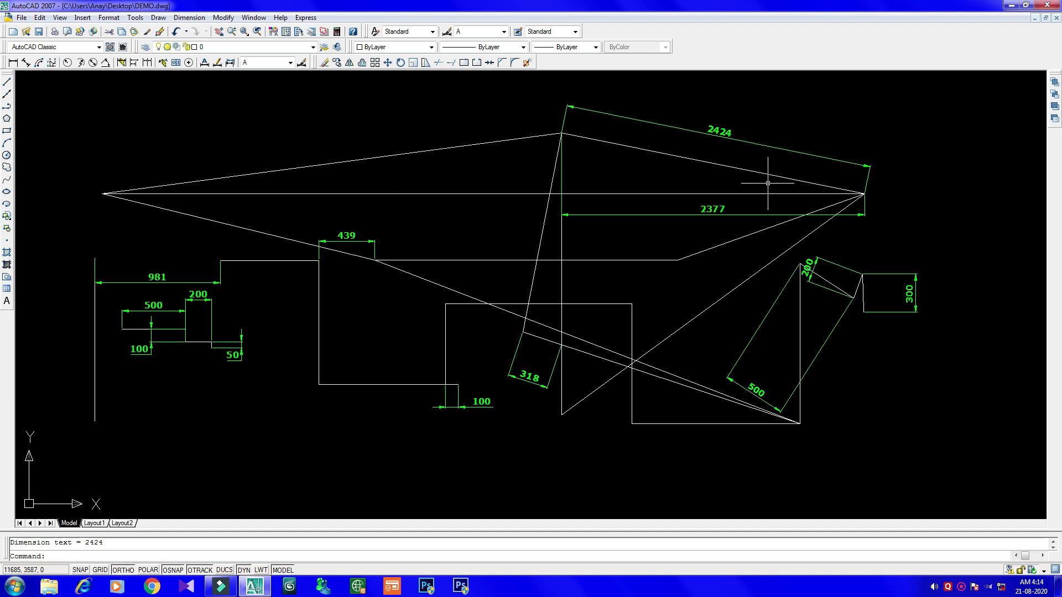
pyautogui.press('Escape')
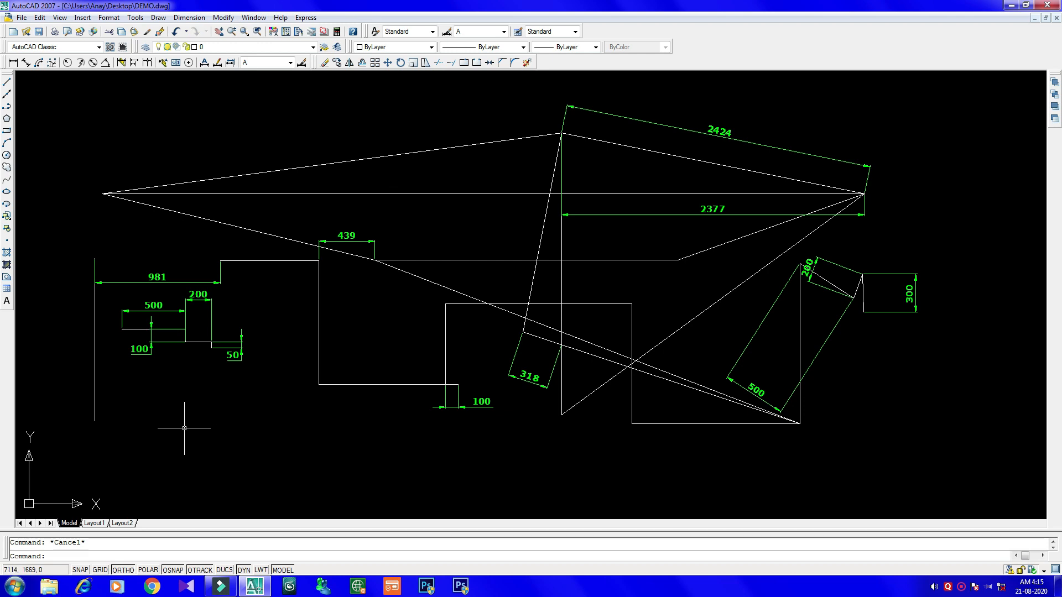
# Start a line below the small stepped line and draw a 500-long segment to the right and a 500-long segment down.
pyautogui.write('l')
pyautogui.press('Return')
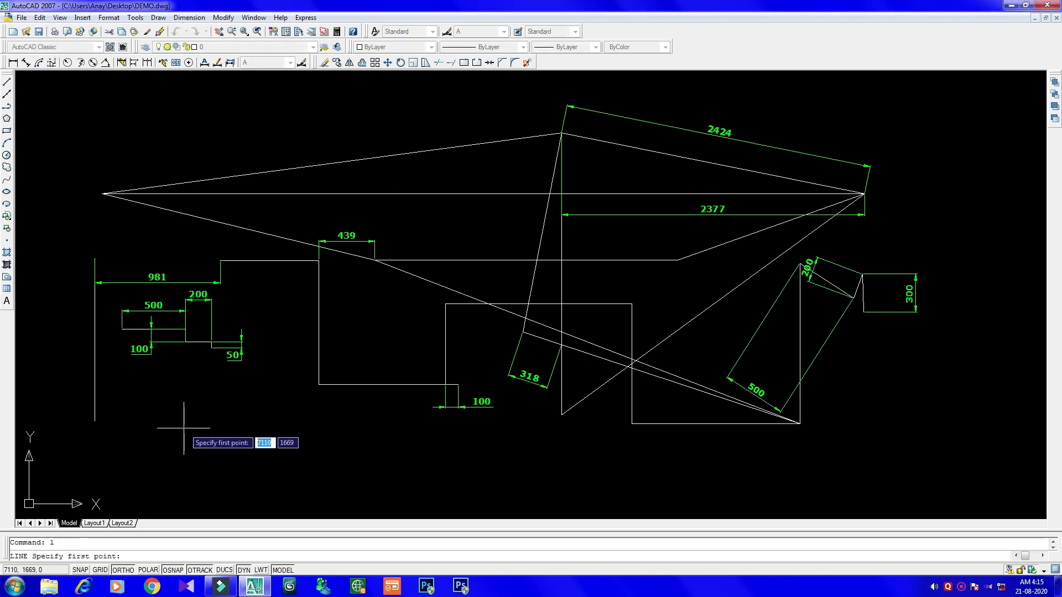
pyautogui.click(130, 393)
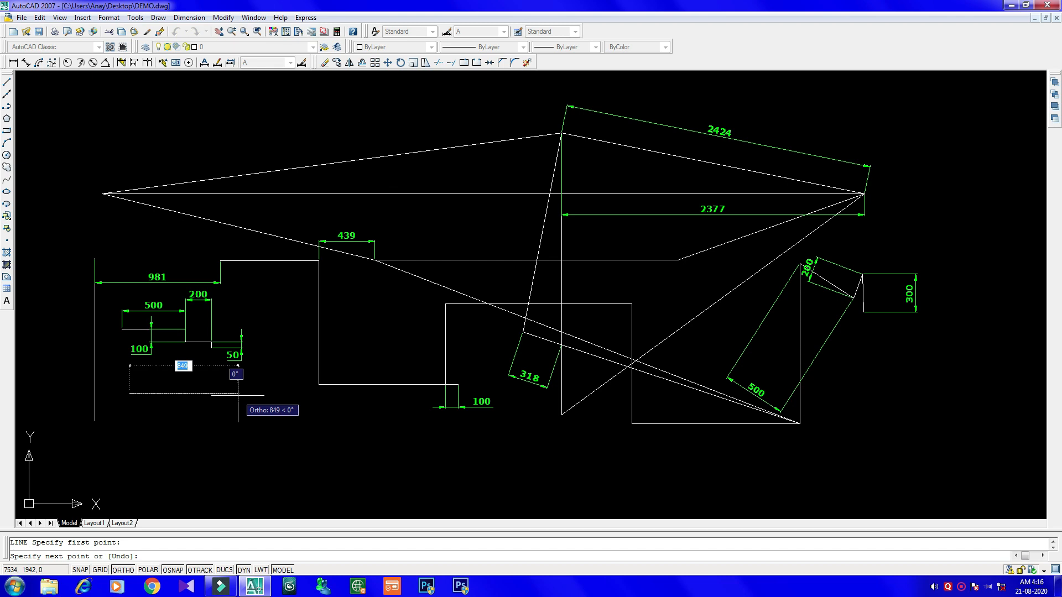
pyautogui.write('500')
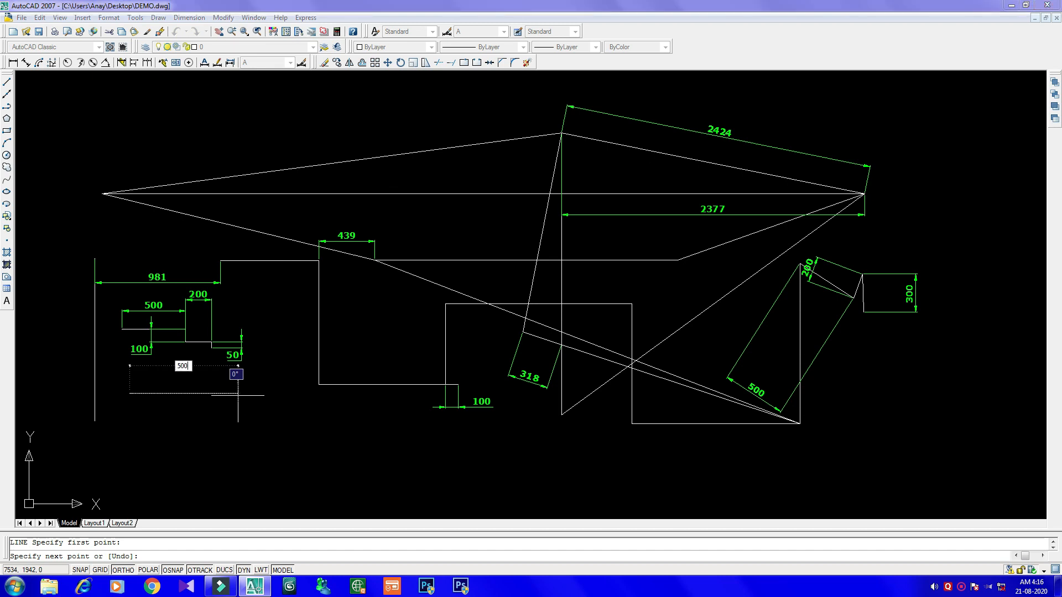
pyautogui.press('Return')
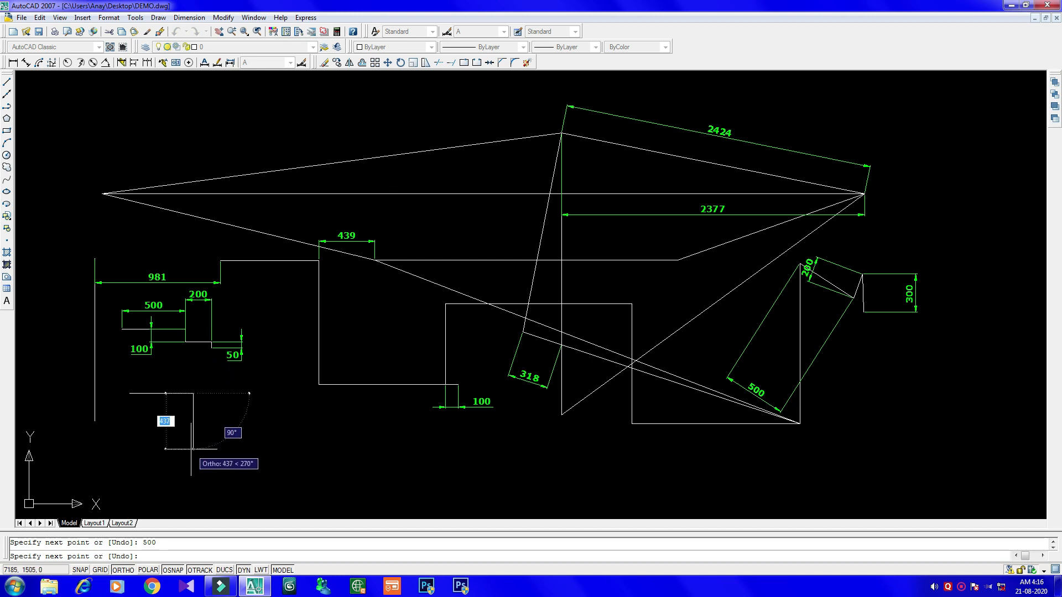
pyautogui.write('5')
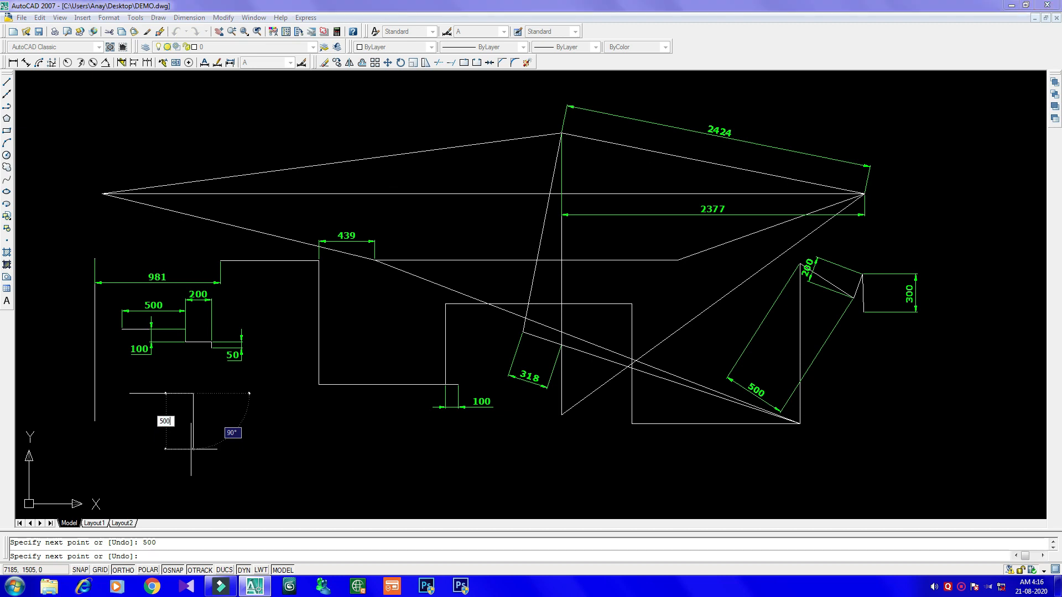
pyautogui.write('00')
pyautogui.press('Return')
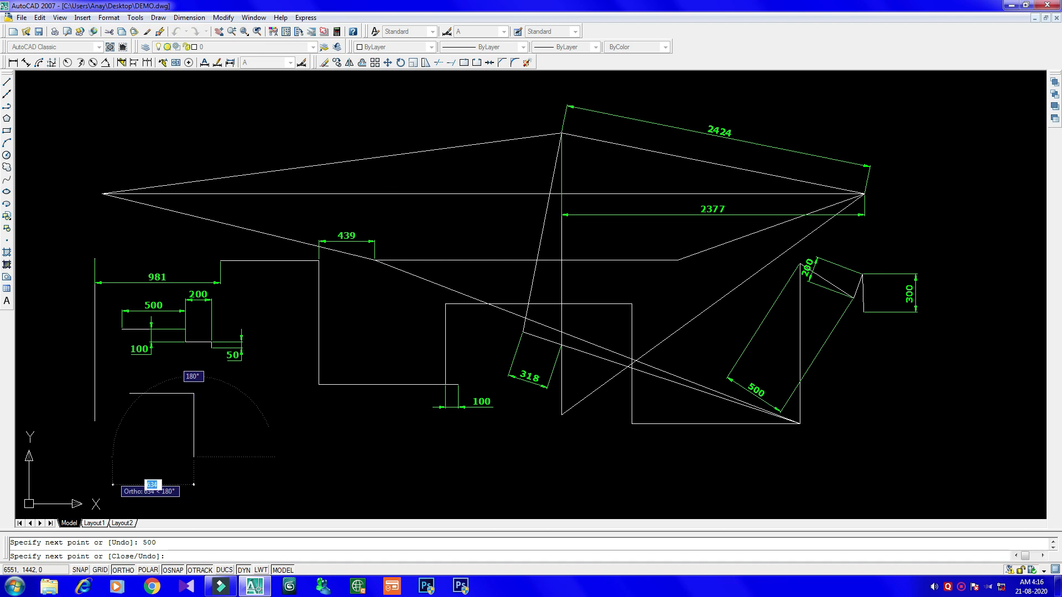
# Complete the square with a 500-long segment to the left and a 500-long segment up, and end the line.
pyautogui.write('5')
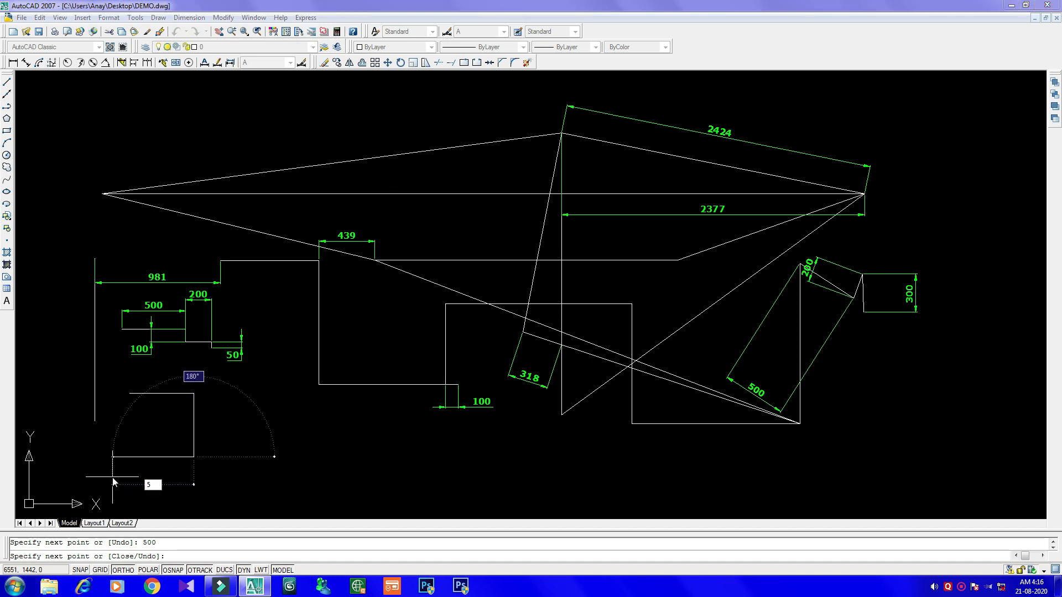
pyautogui.write('00')
pyautogui.press('Return')
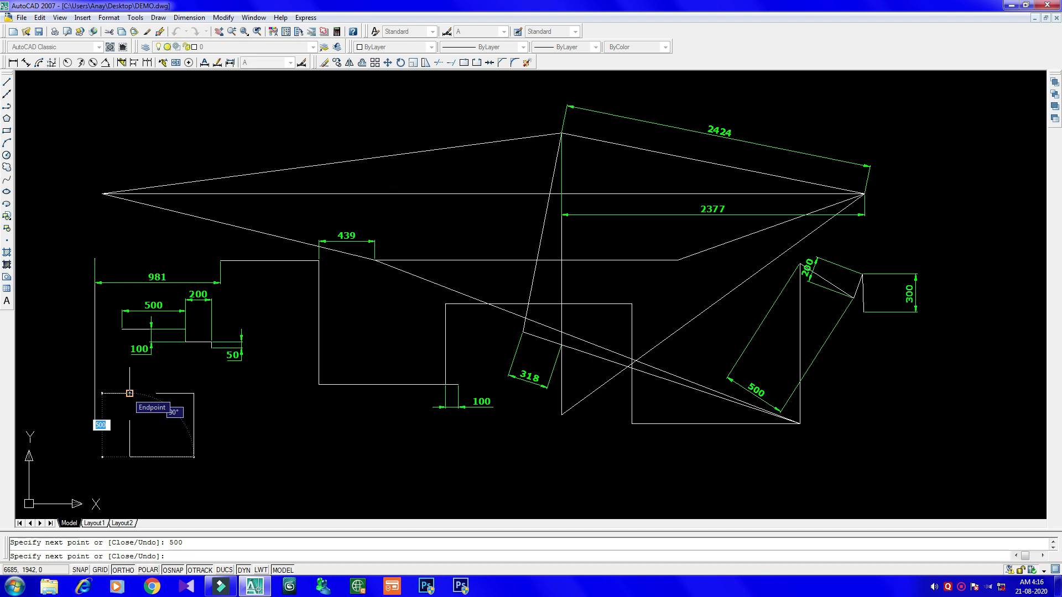
pyautogui.write('500')
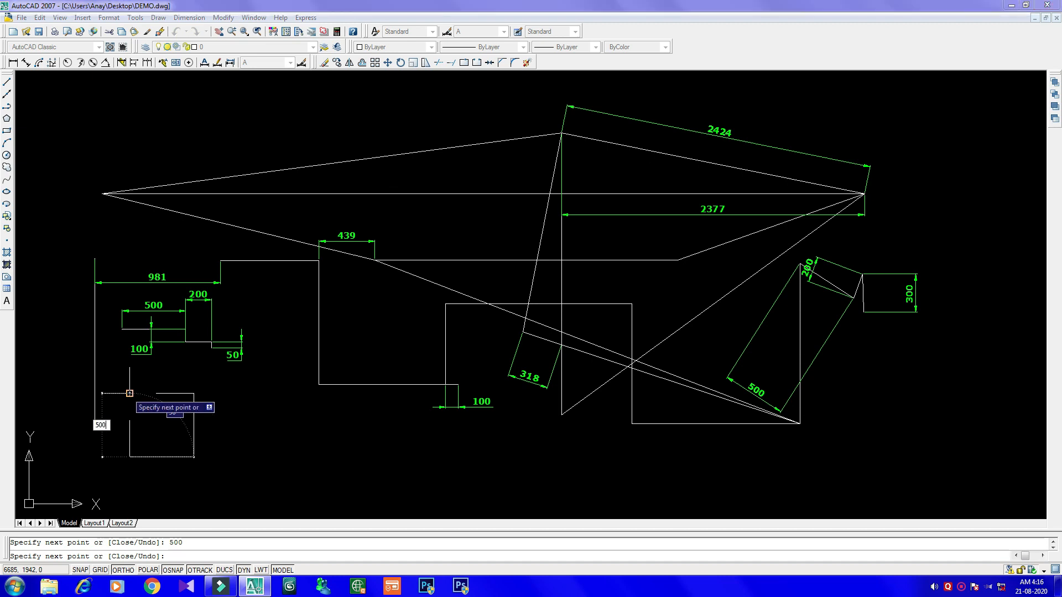
pyautogui.press('Return')
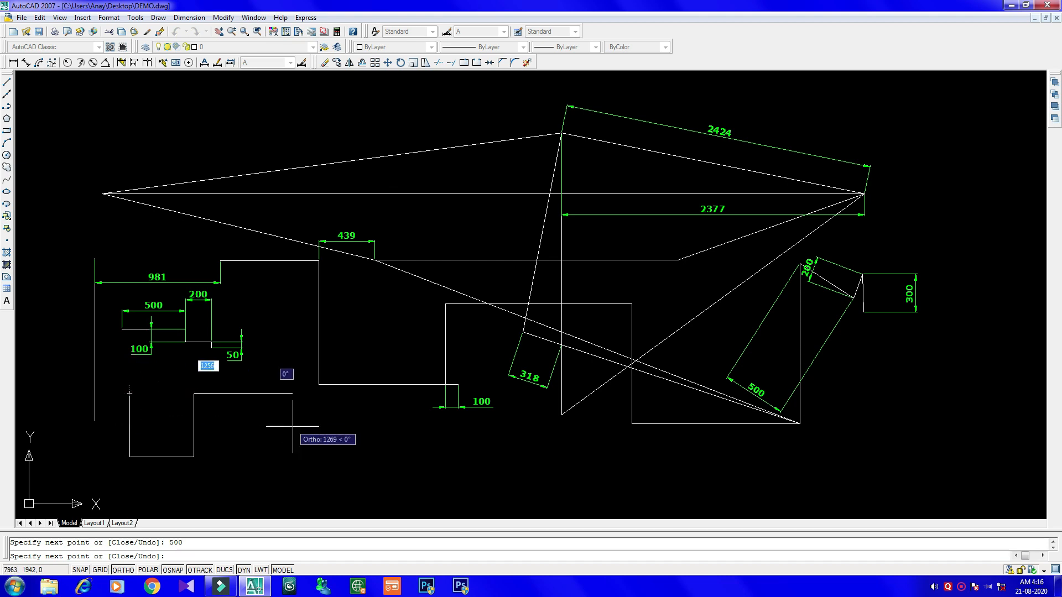
pyautogui.press('Escape')
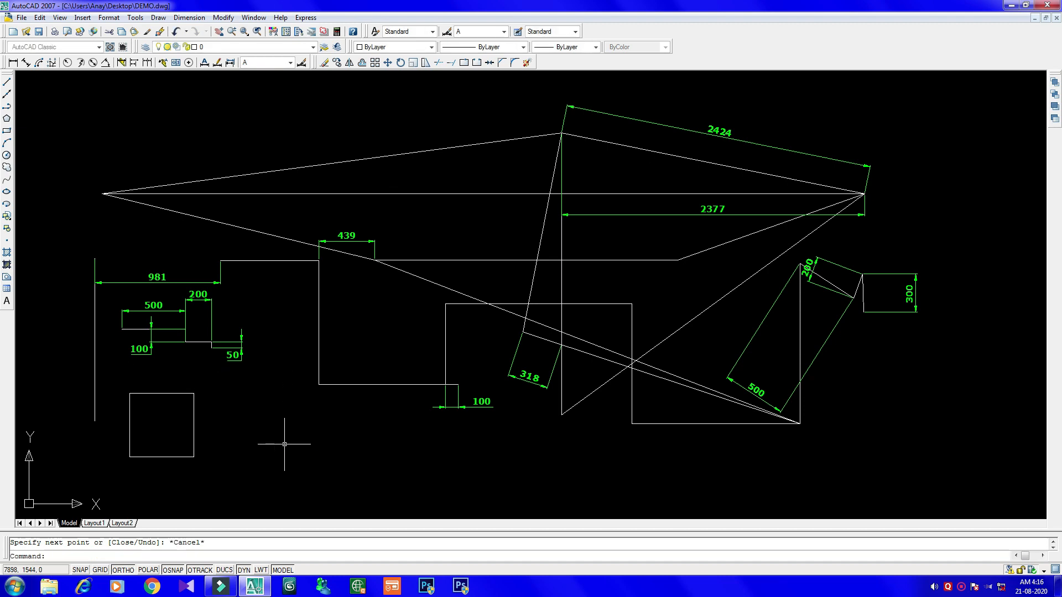
# Add a horizontal linear dimension to the square's top side, placed just above it.
pyautogui.click(12, 62)
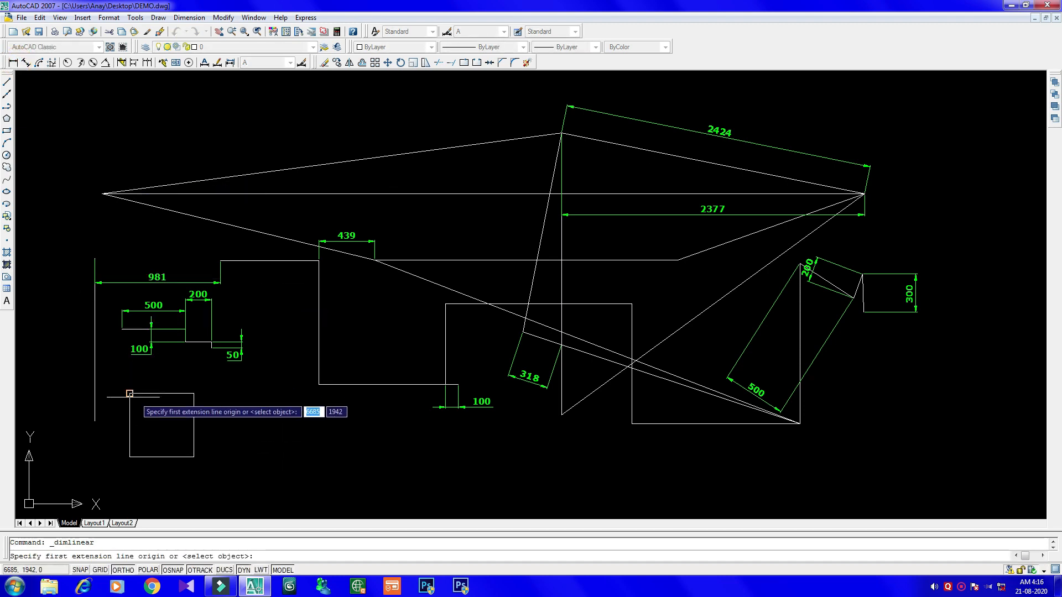
pyautogui.click(130, 393)
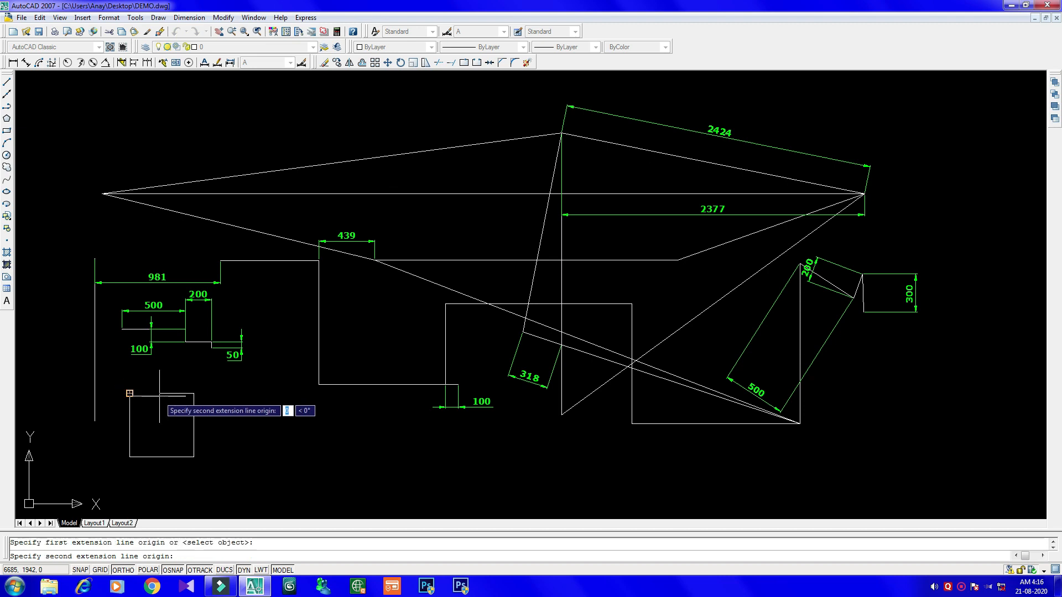
pyautogui.click(193, 393)
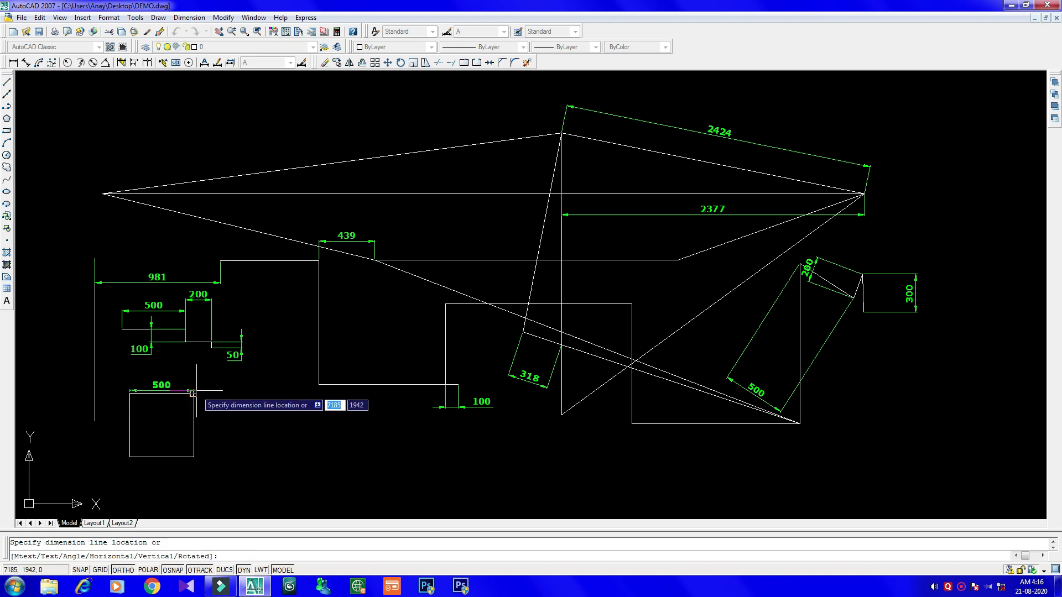
pyautogui.click(197, 381)
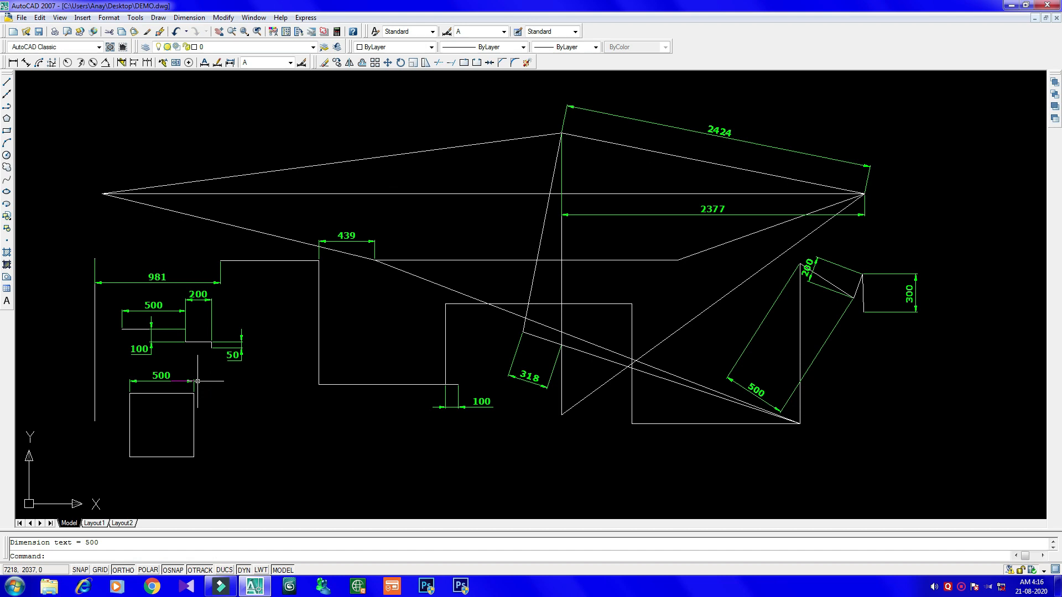
# Add a vertical linear dimension to the square's right side, placed about 219 units to its right.
pyautogui.press('Return')
pyautogui.click(193, 393)
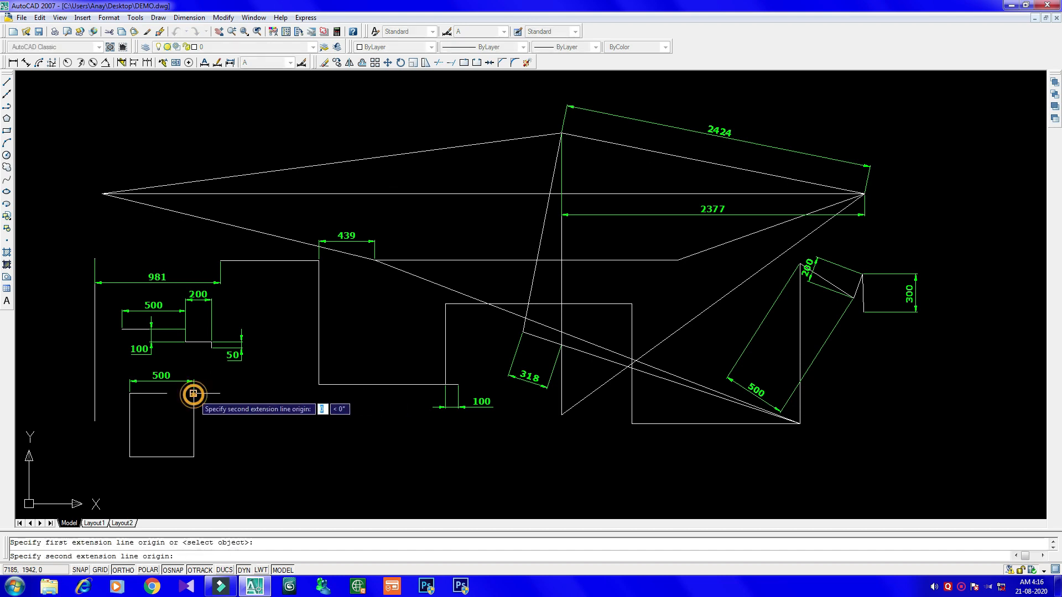
pyautogui.click(193, 457)
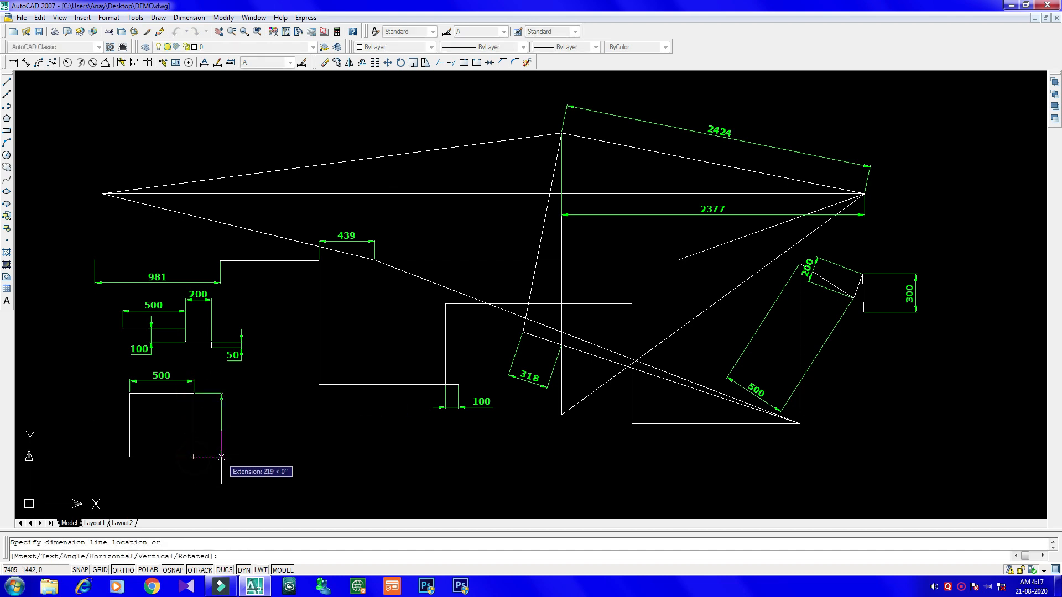
pyautogui.click(221, 457)
# Add a horizontal linear dimension to the square's bottom side, placed just below it.
pyautogui.press('Return')
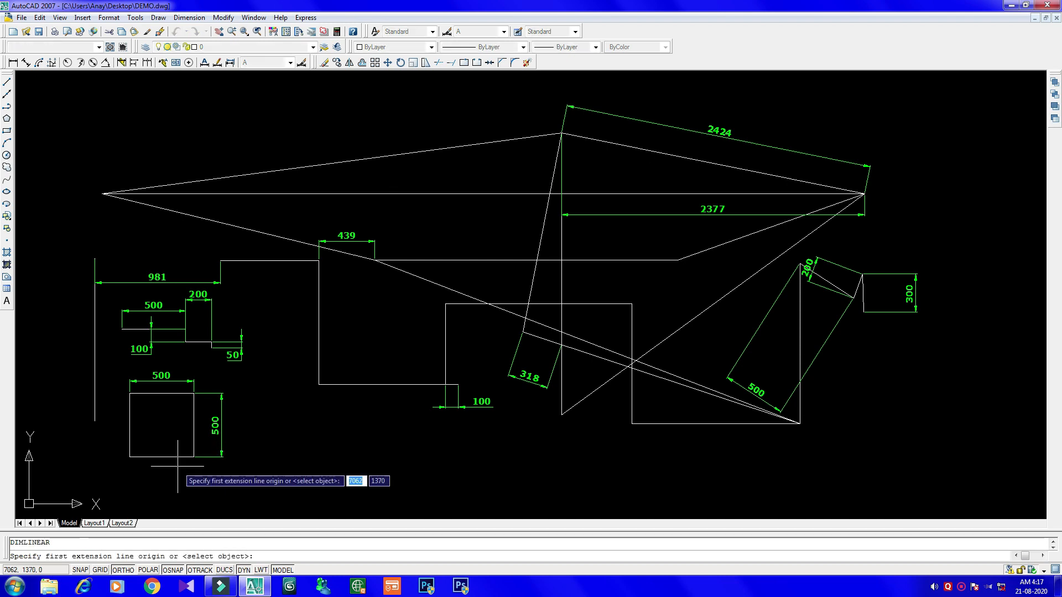
pyautogui.click(129, 457)
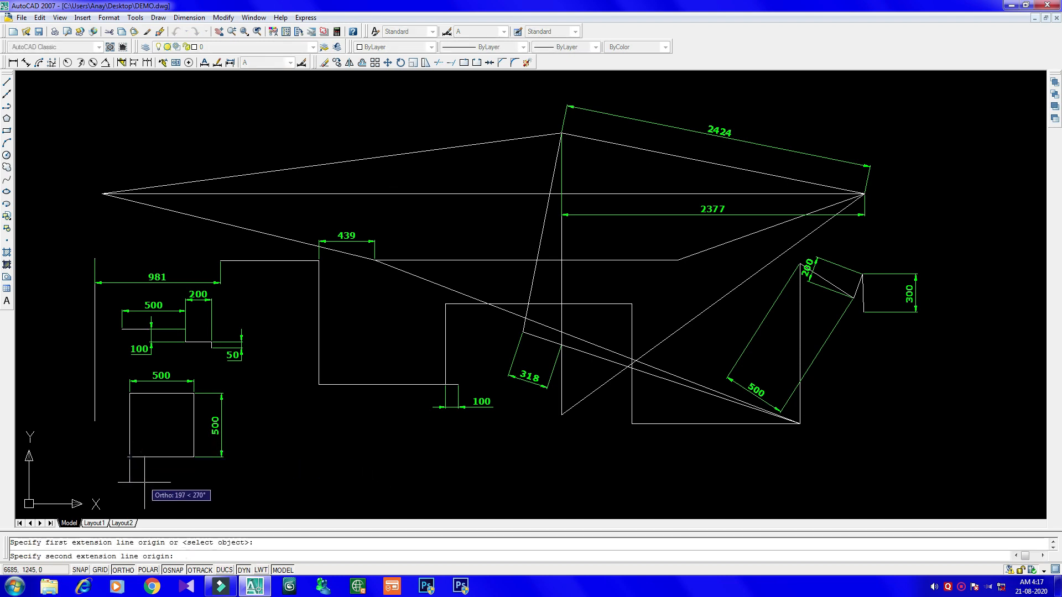
pyautogui.click(193, 457)
pyautogui.click(189, 479)
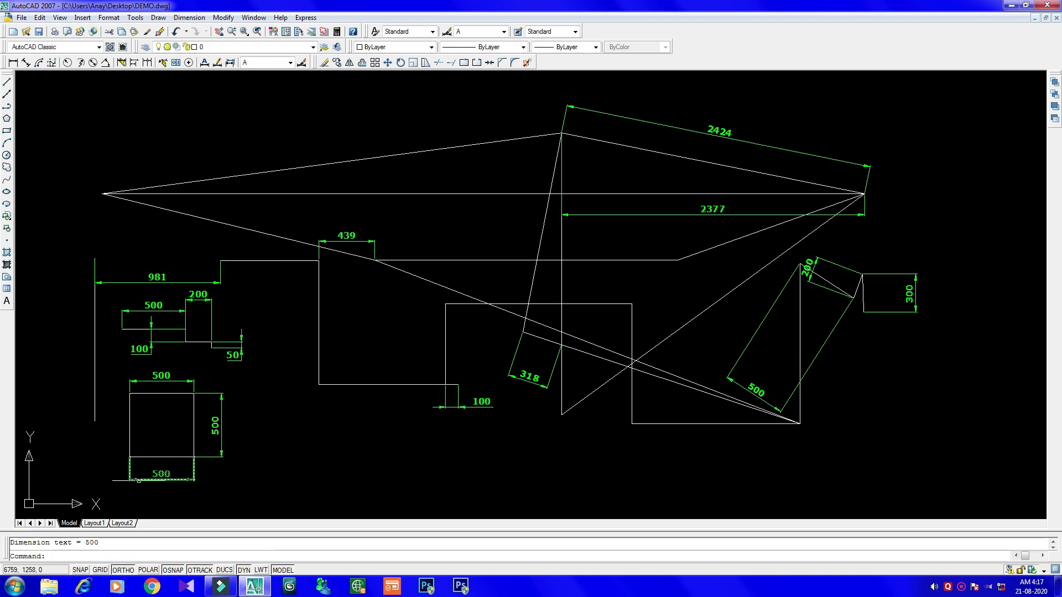
# Add a vertical linear dimension to the square's left side, placed just outside it.
pyautogui.press('Return')
pyautogui.click(130, 458)
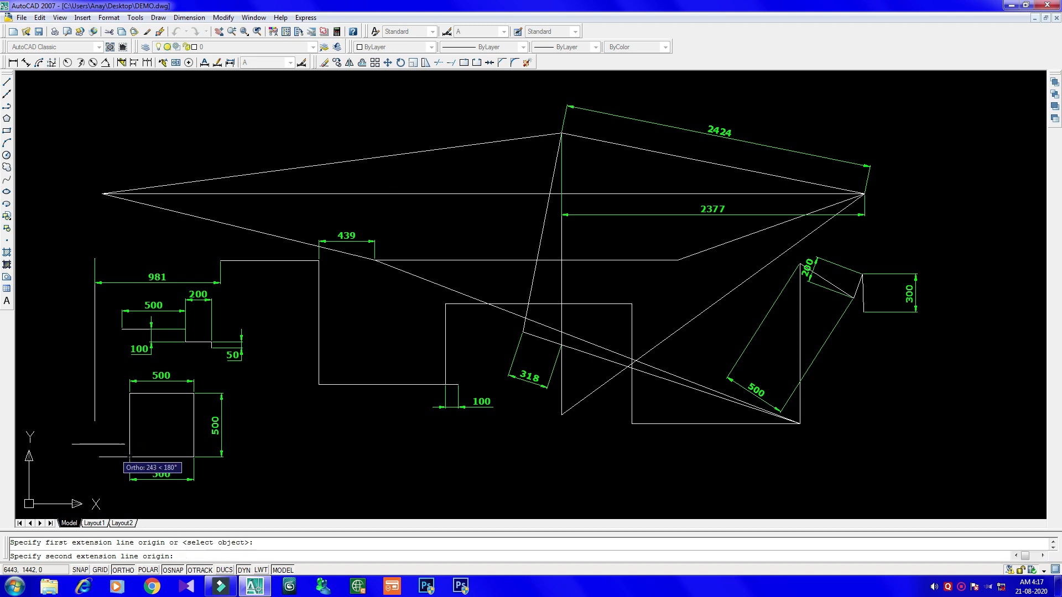
pyautogui.click(128, 393)
pyautogui.click(119, 394)
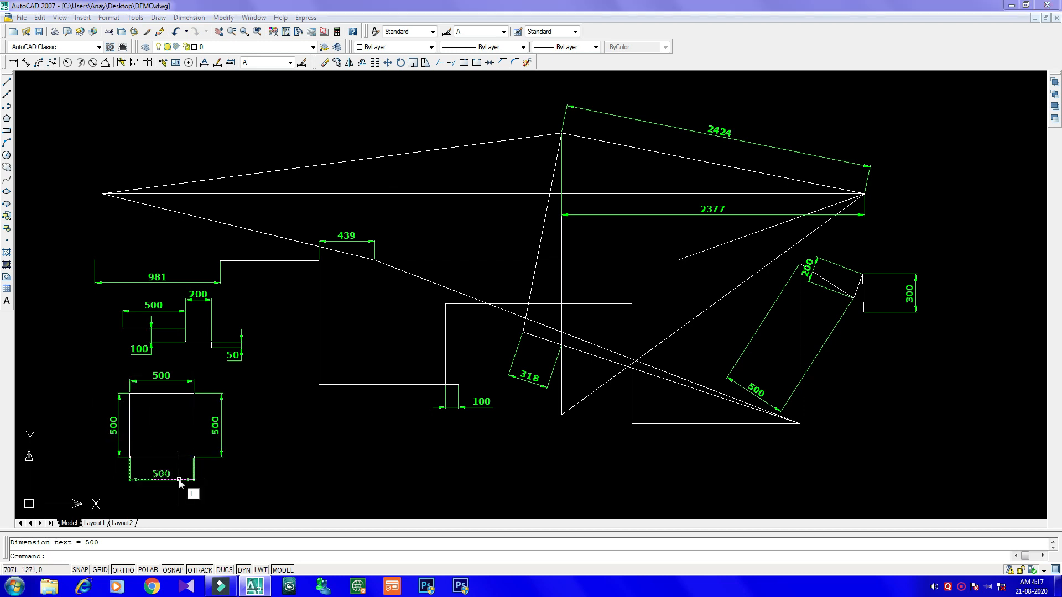
# With Ortho off, draw a diagonal line from the square's top-left corner to its bottom-right corner and end the line.
pyautogui.write('l')
pyautogui.press('Return')
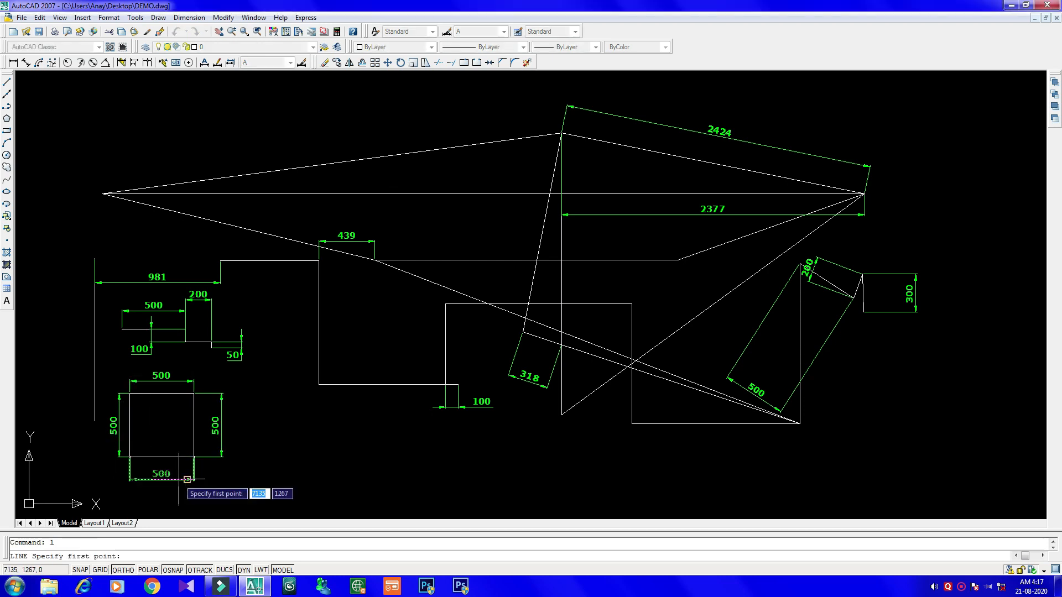
pyautogui.click(129, 393)
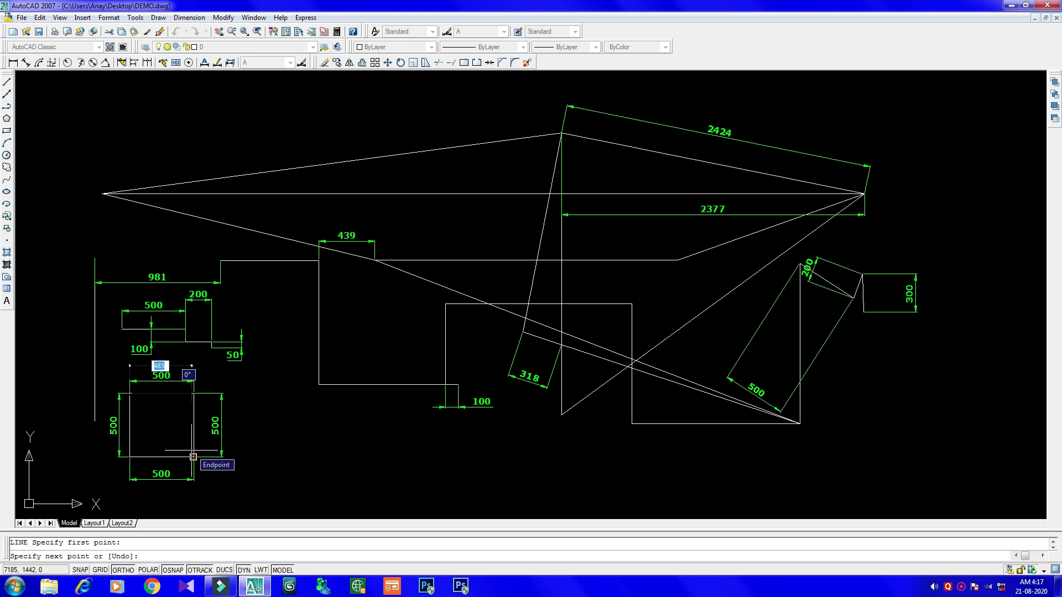
pyautogui.press('F8')
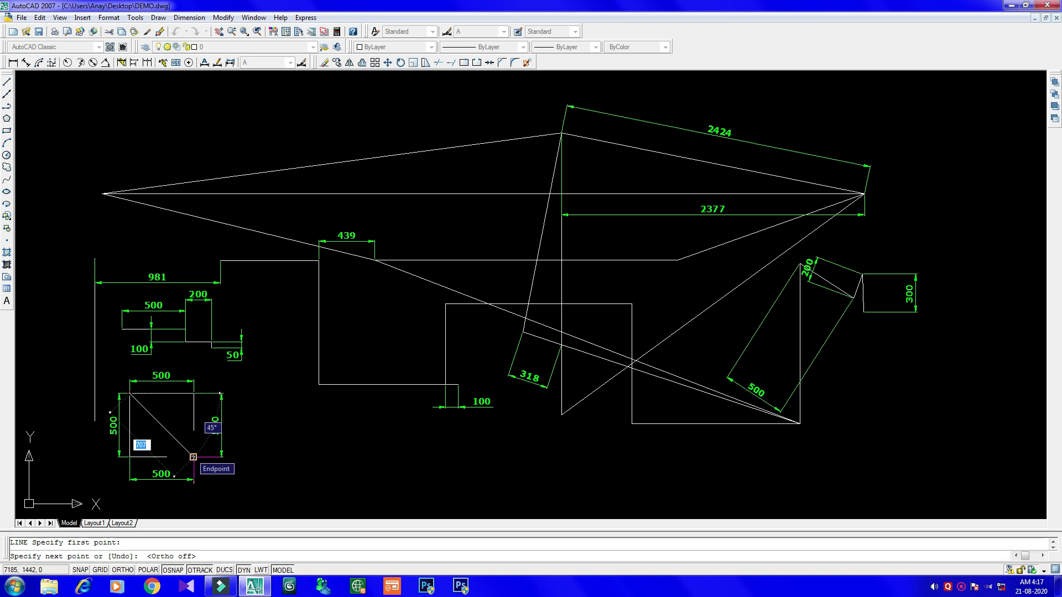
pyautogui.click(193, 457)
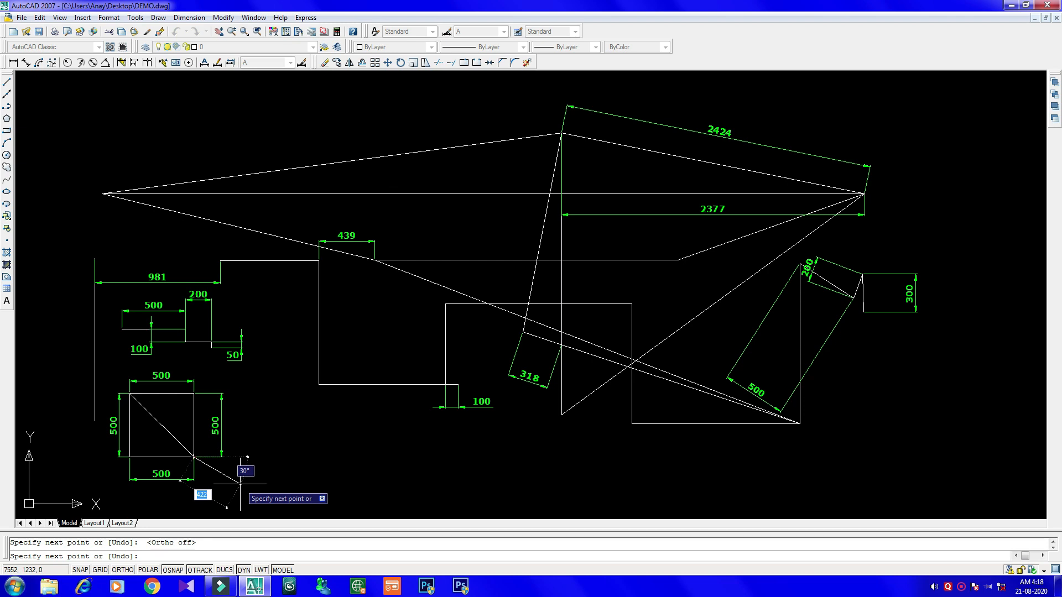
pyautogui.press('Escape')
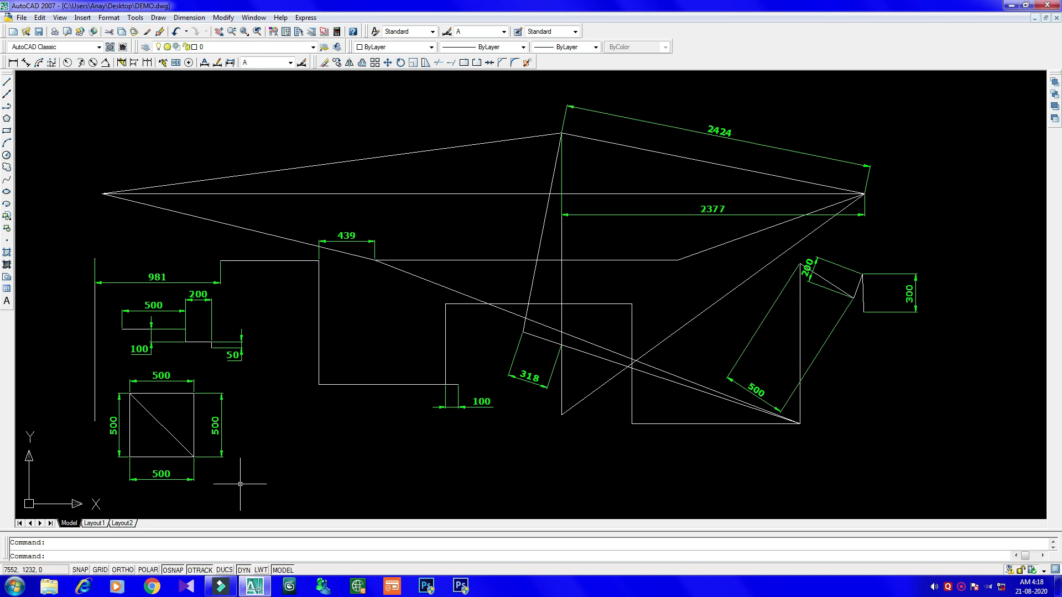
# Draw the second diagonal from the square's top-right corner to its bottom-left corner, end the line, and minimize the program window.
pyautogui.press('Return')
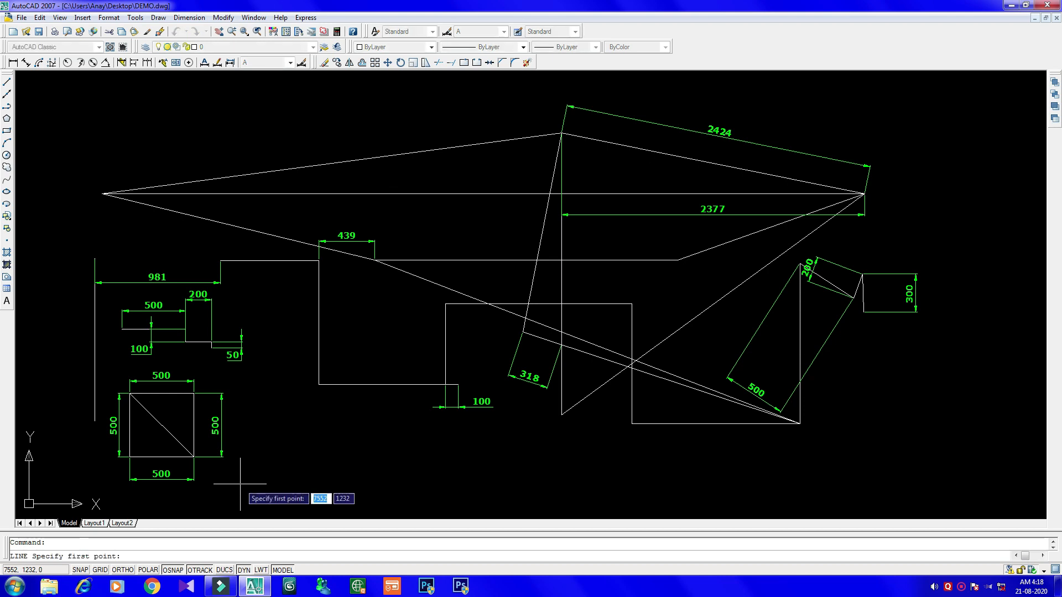
pyautogui.click(193, 393)
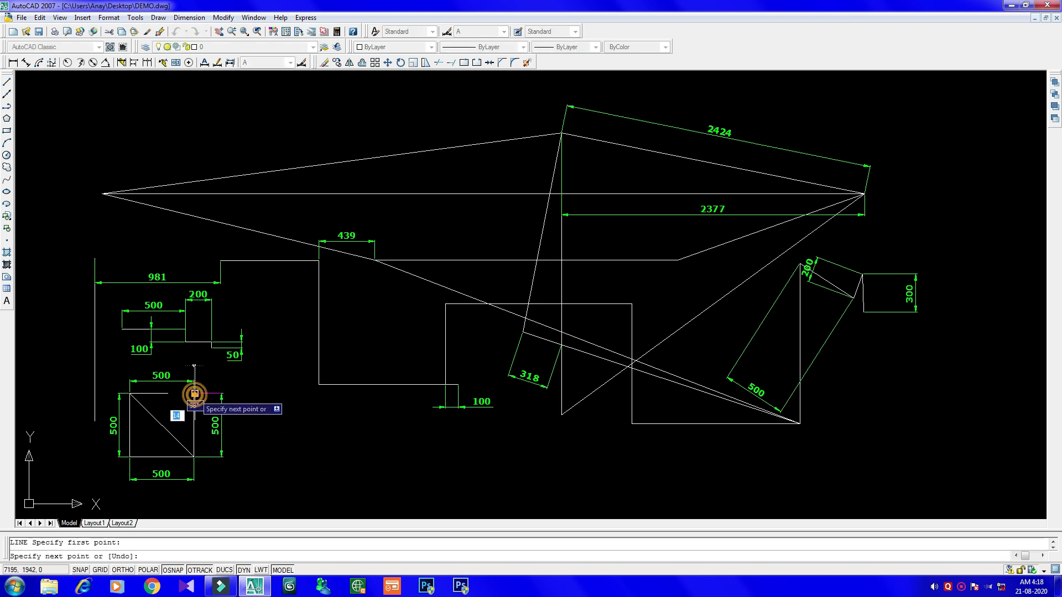
pyautogui.click(130, 457)
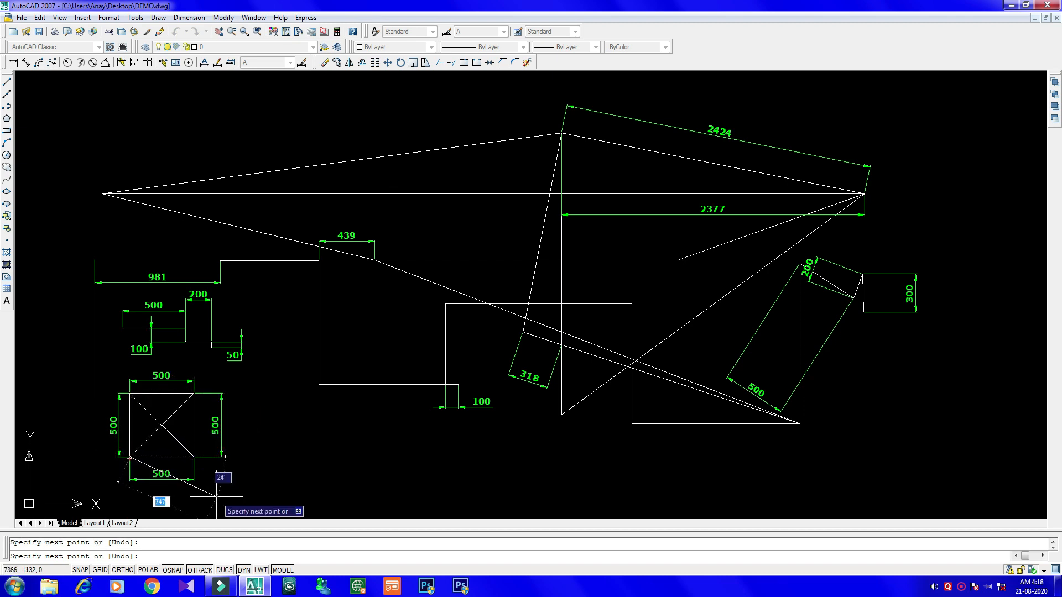
pyautogui.press('Escape')
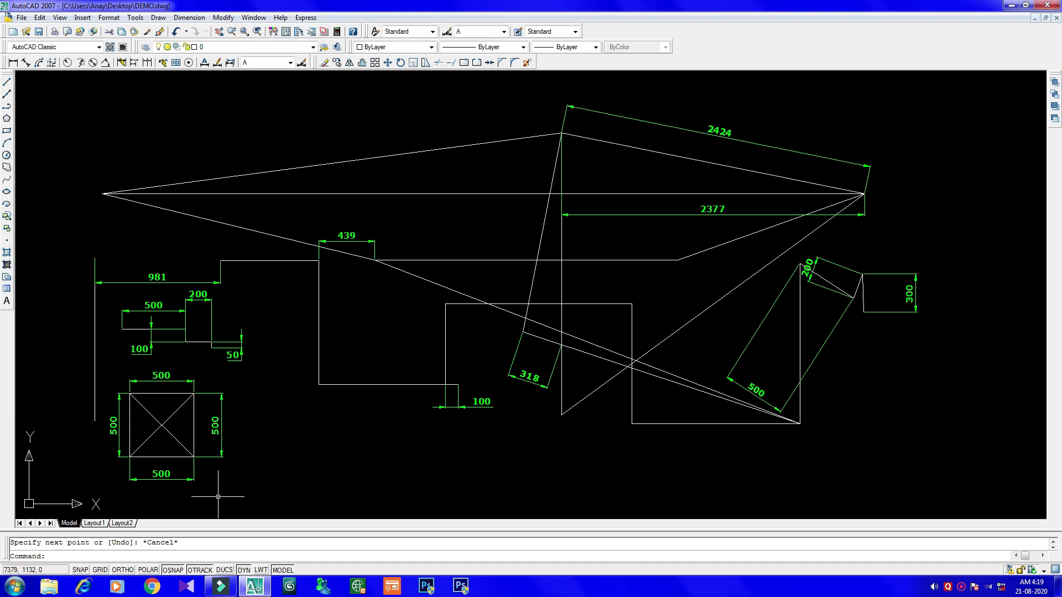
pyautogui.click(1012, 5)
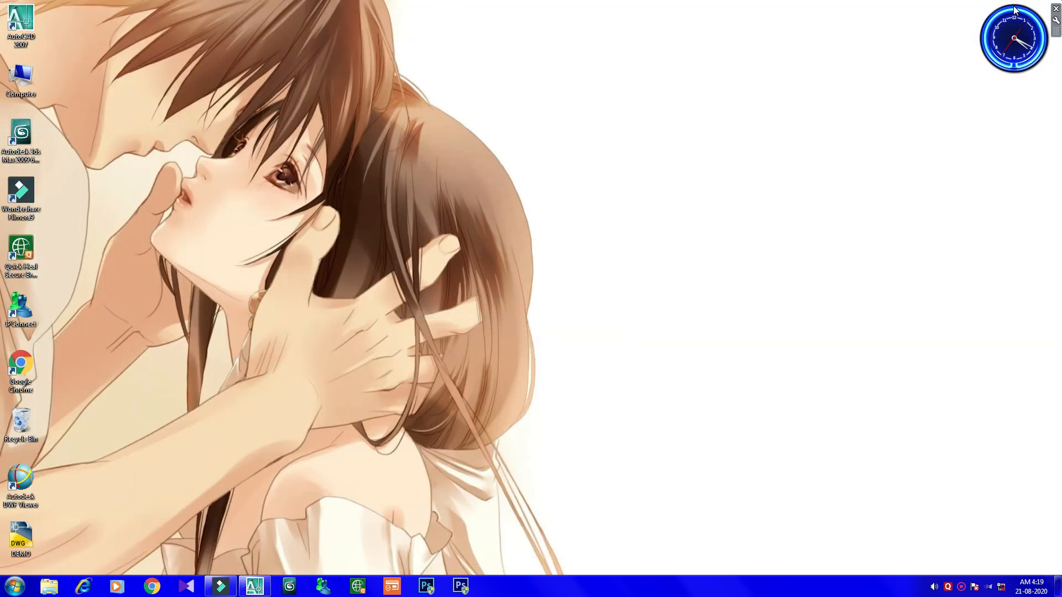